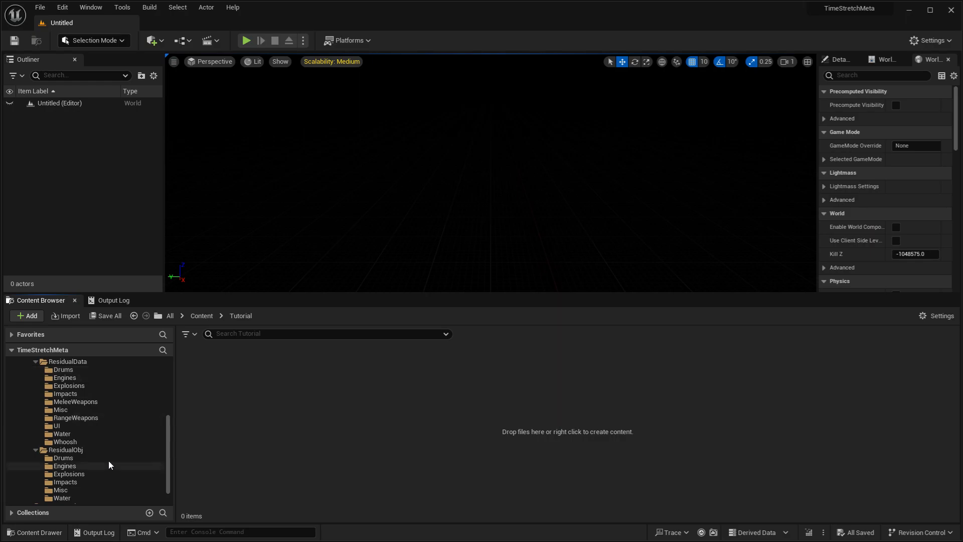
# - Browse the residual objects in the ImpactSFXSynth plugin's ResidualObj/Impacts folder
pyautogui.scroll(-1, 106, 452)
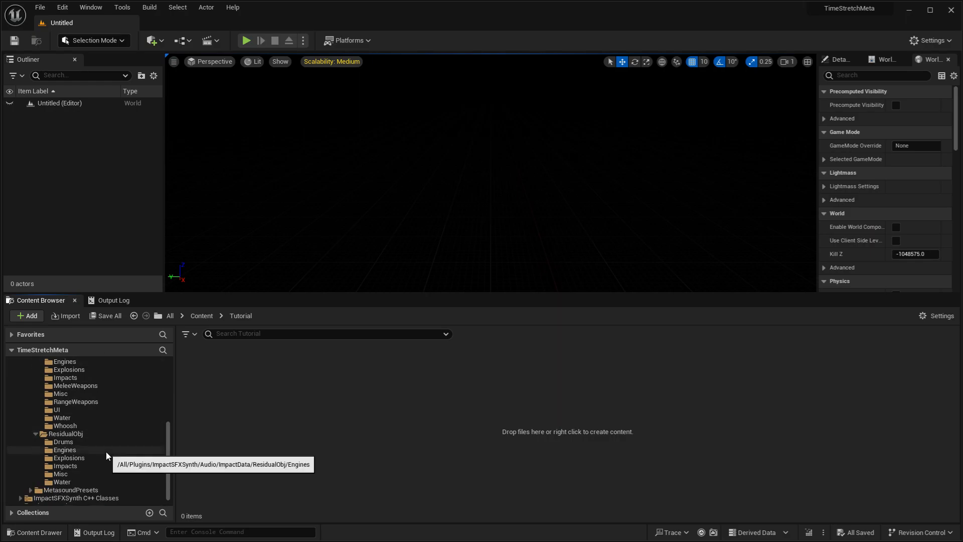
pyautogui.click(98, 465)
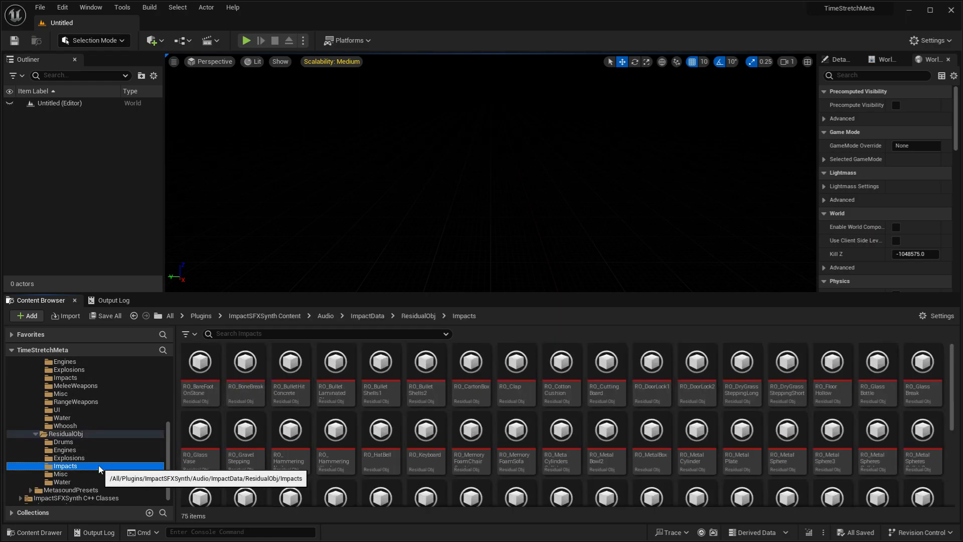
pyautogui.click(468, 430)
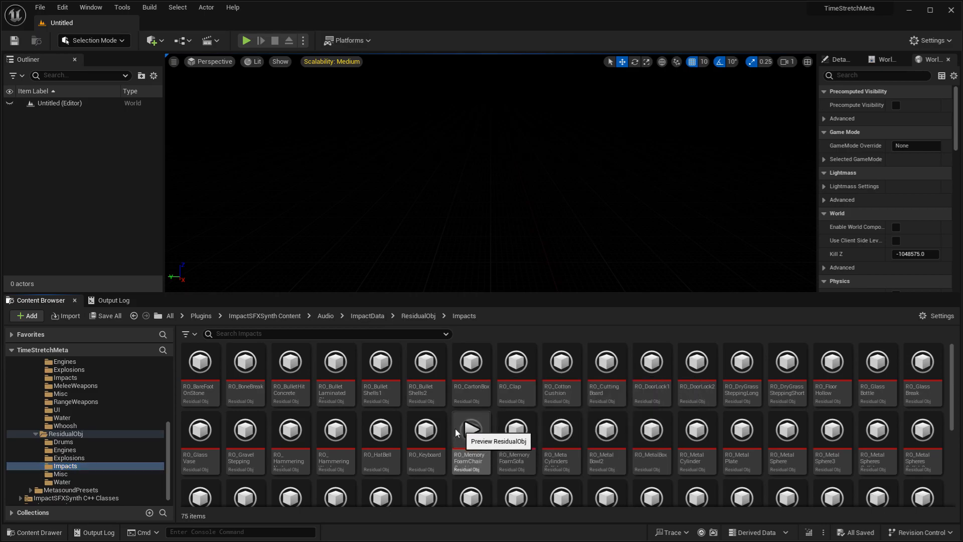
pyautogui.moveTo(428, 430)
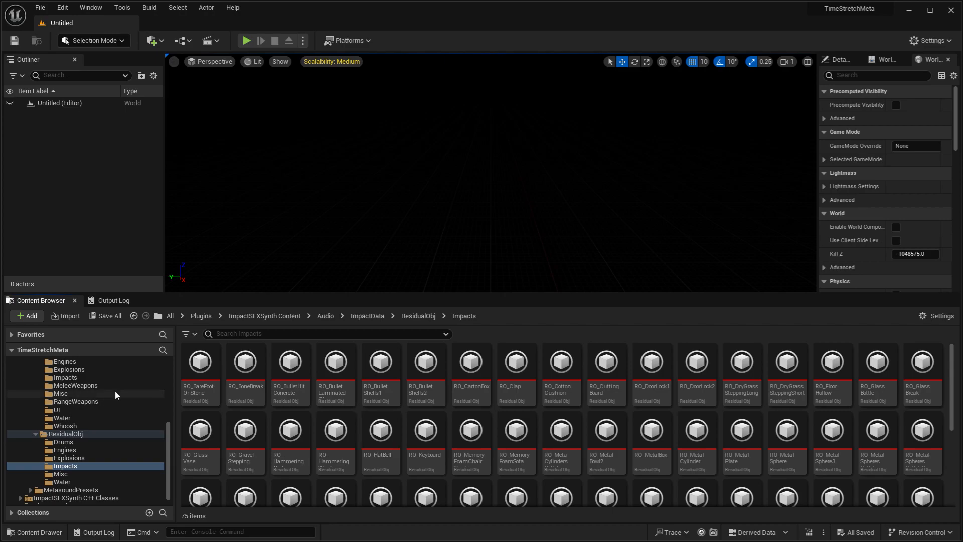
# - Inspect the RD_PlasticBag asset from the plugin's ResidualData/Impacts folder, then close its editor
pyautogui.click(103, 380)
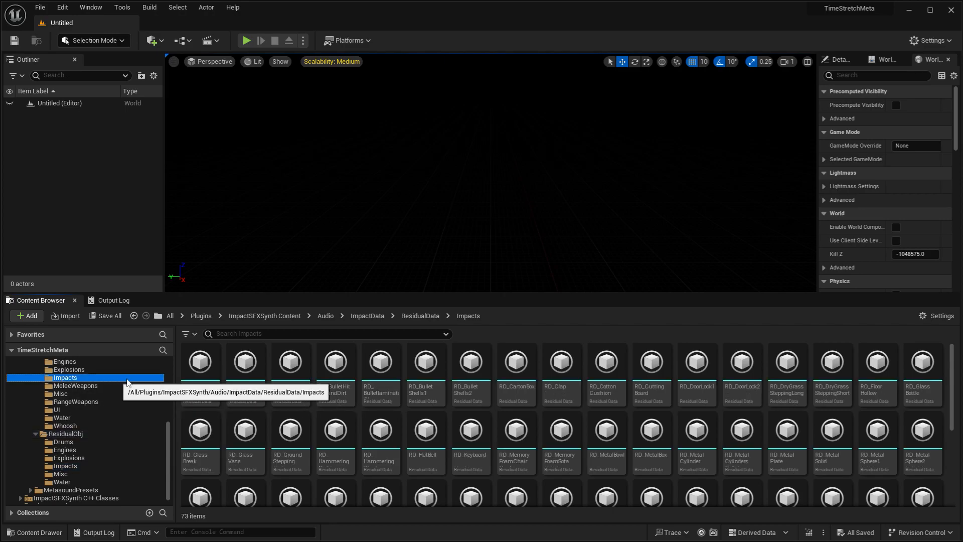
pyautogui.moveTo(387, 434)
pyautogui.scroll(-2, 388, 434)
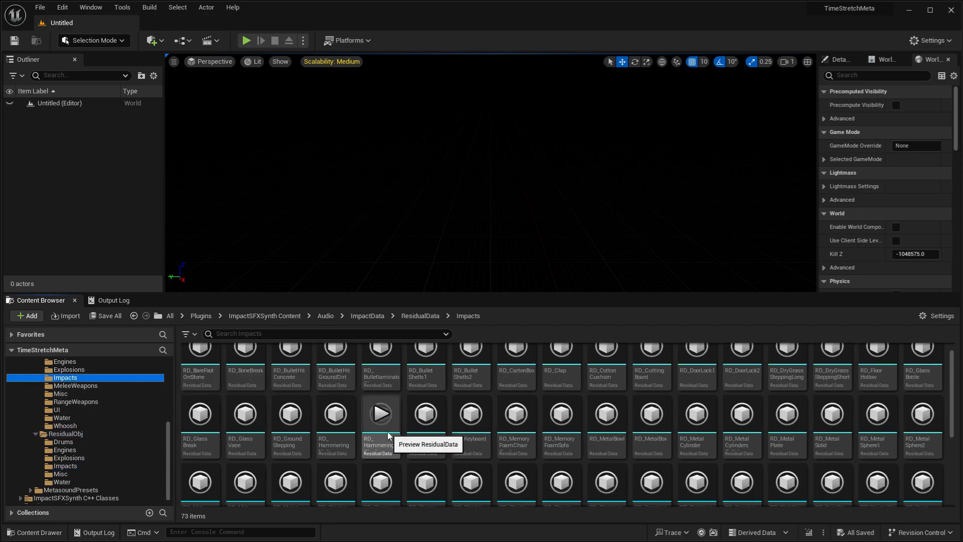
pyautogui.doubleClick(332, 479)
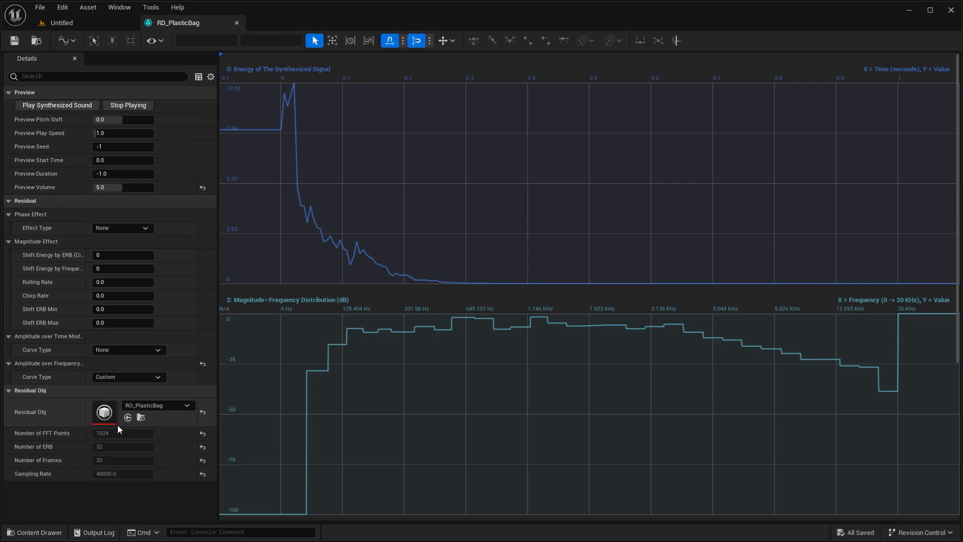
pyautogui.click(236, 24)
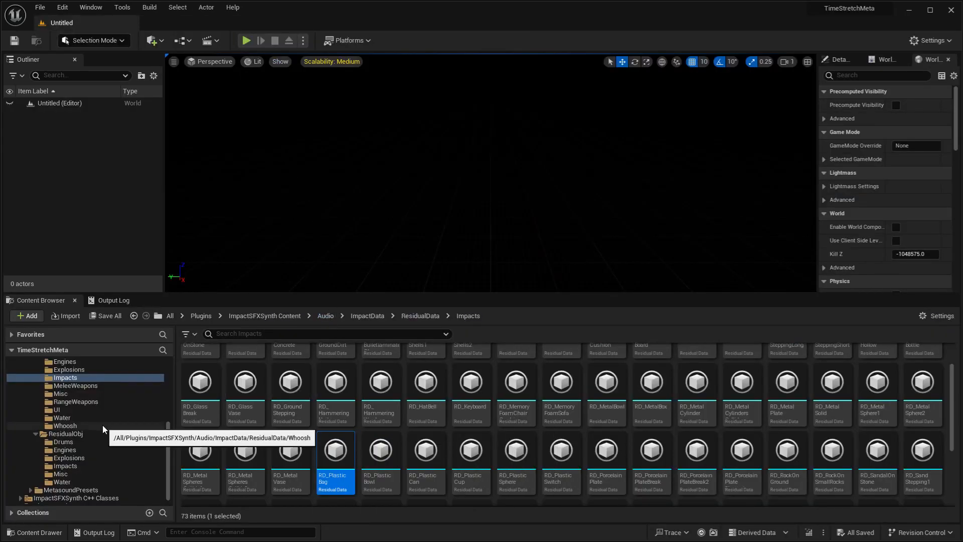
# - Create a Residual Data asset named RD_Whoosh in the project's Tutorial folder and open it
pyautogui.scroll(5, 103, 425)
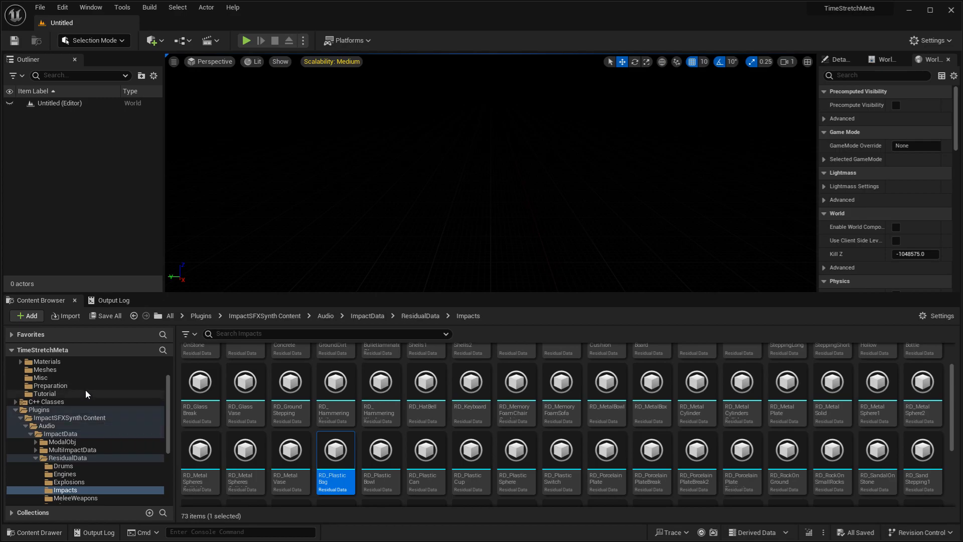
pyautogui.click(87, 391)
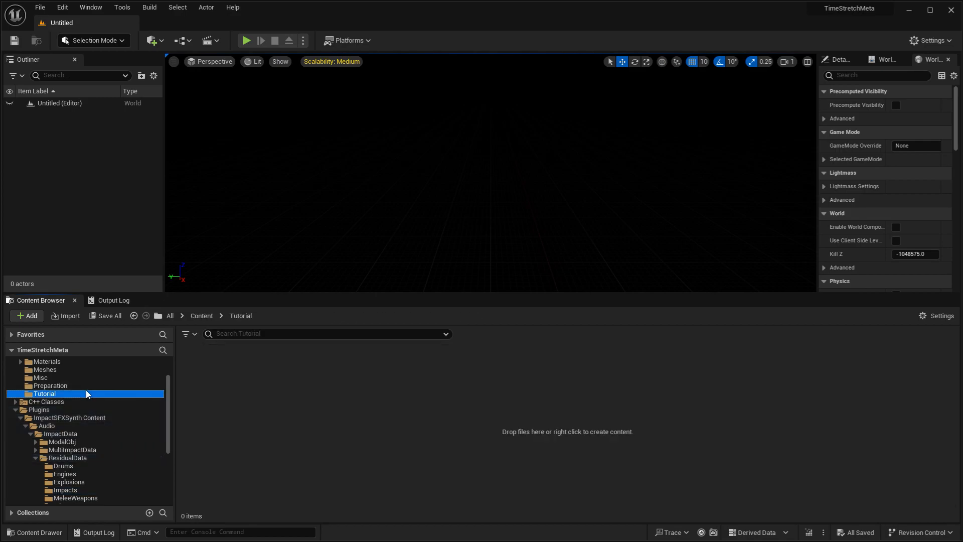
pyautogui.rightClick(330, 388)
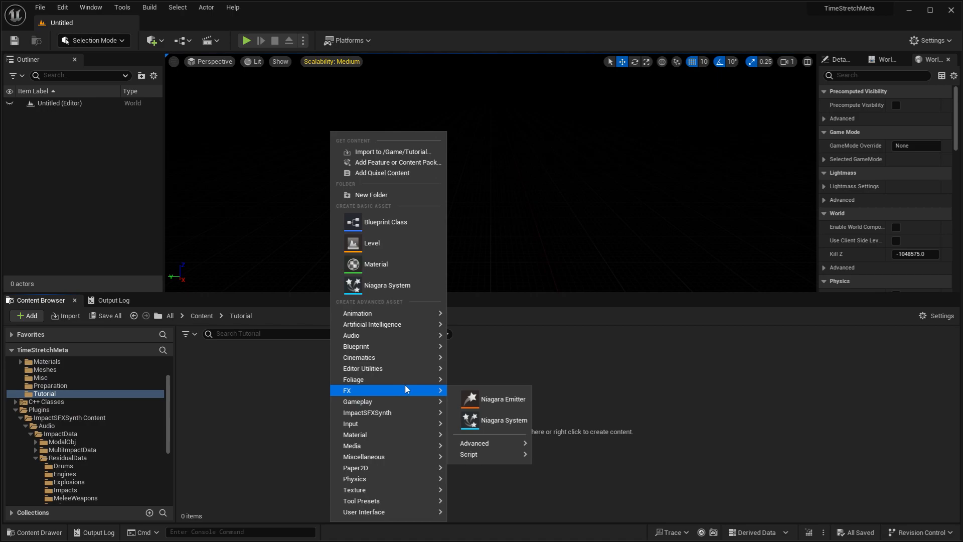
pyautogui.moveTo(423, 414)
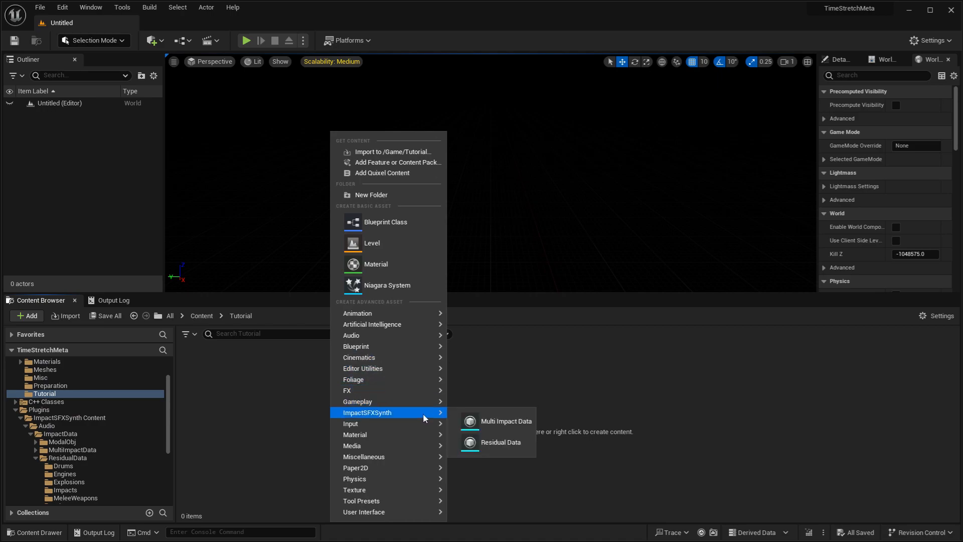
pyautogui.click(511, 444)
pyautogui.write('RD')
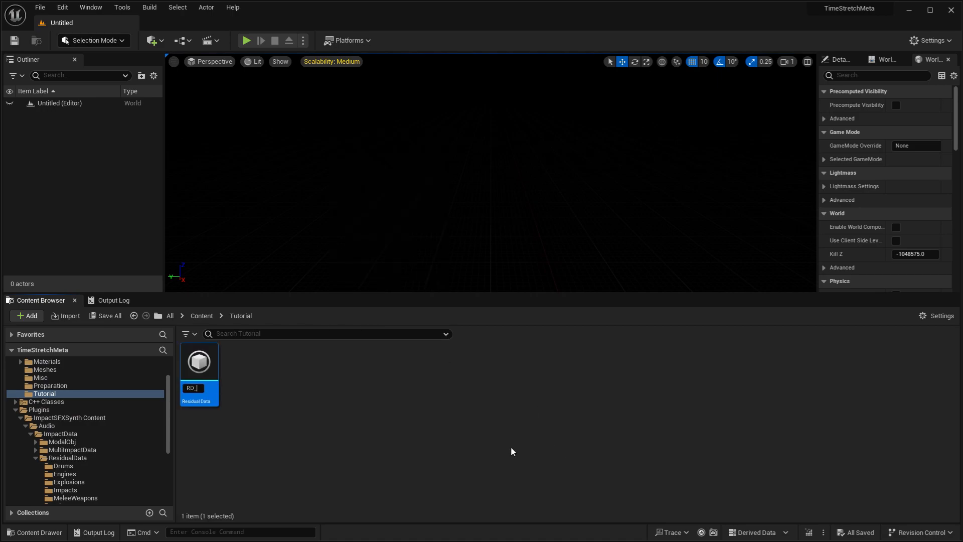
pyautogui.write('_Whoosh')
pyautogui.press('Return')
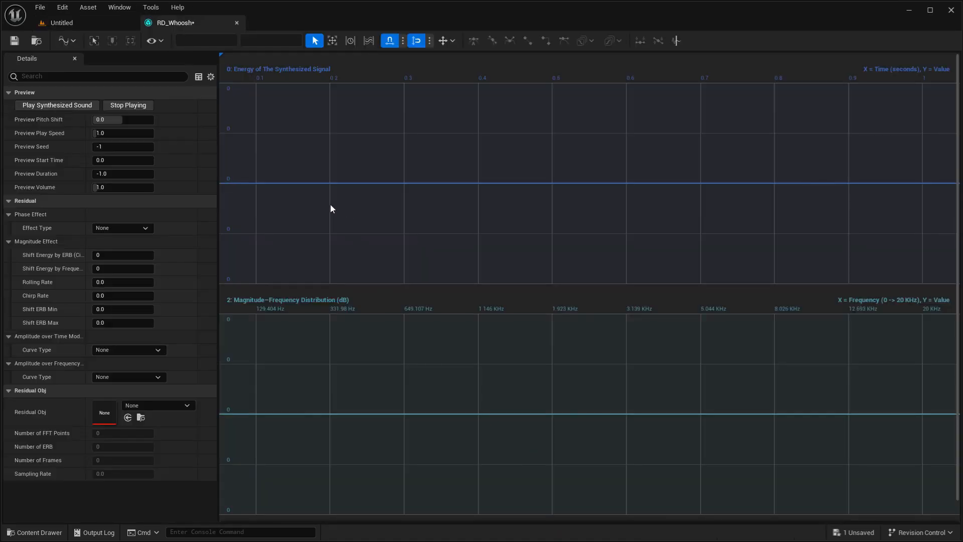
# - Assign RO_WoodTableTop as the Residual Obj of RD_Whoosh
pyautogui.click(156, 408)
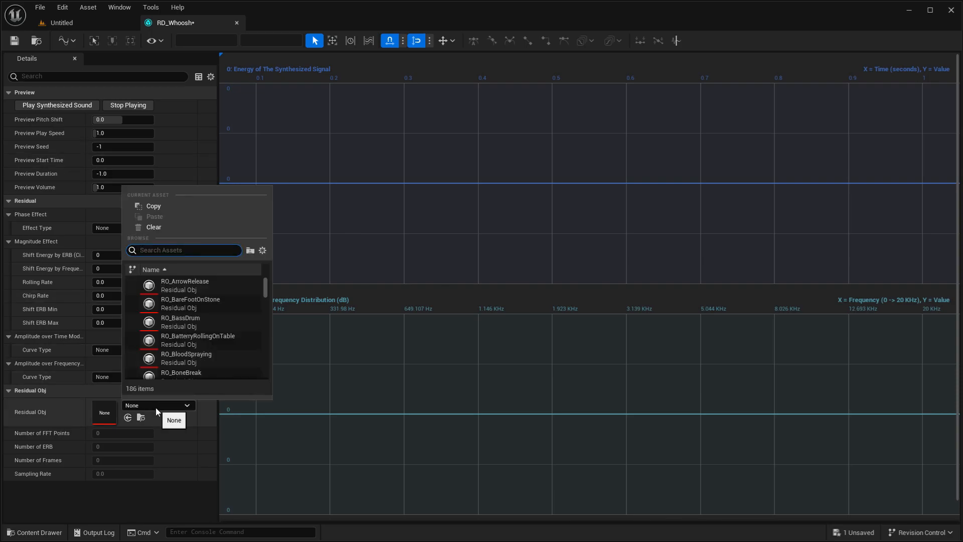
pyautogui.scroll(-5, 193, 326)
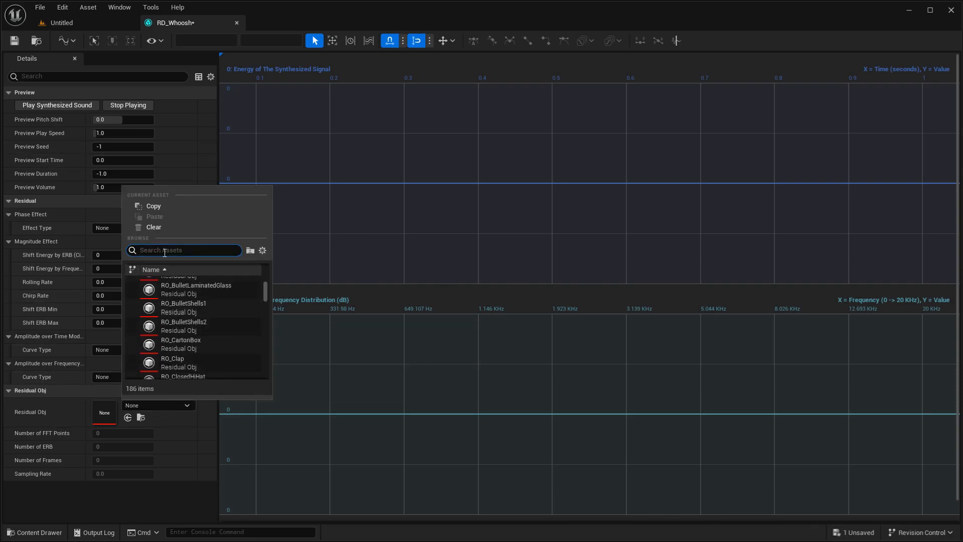
pyautogui.write('Wood Table ')
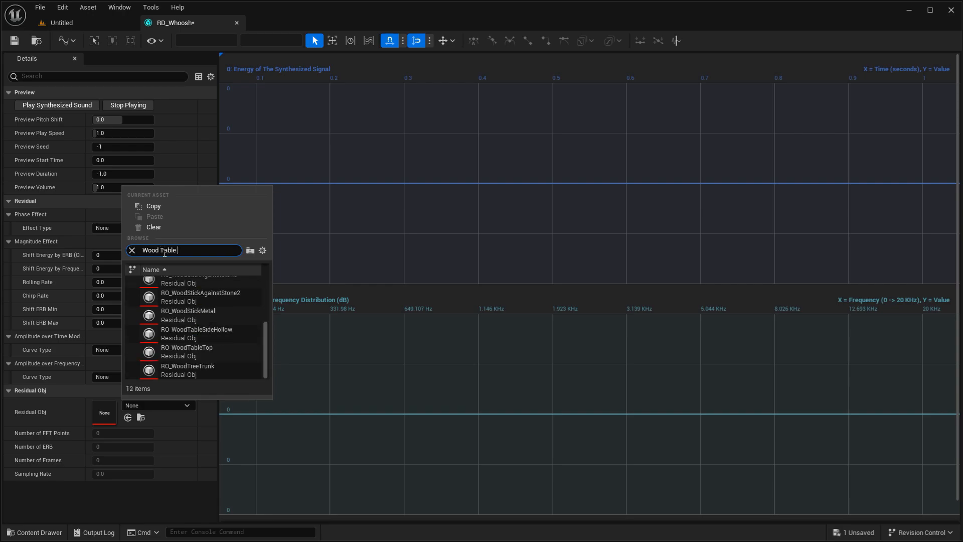
pyautogui.write('T')
pyautogui.click(187, 303)
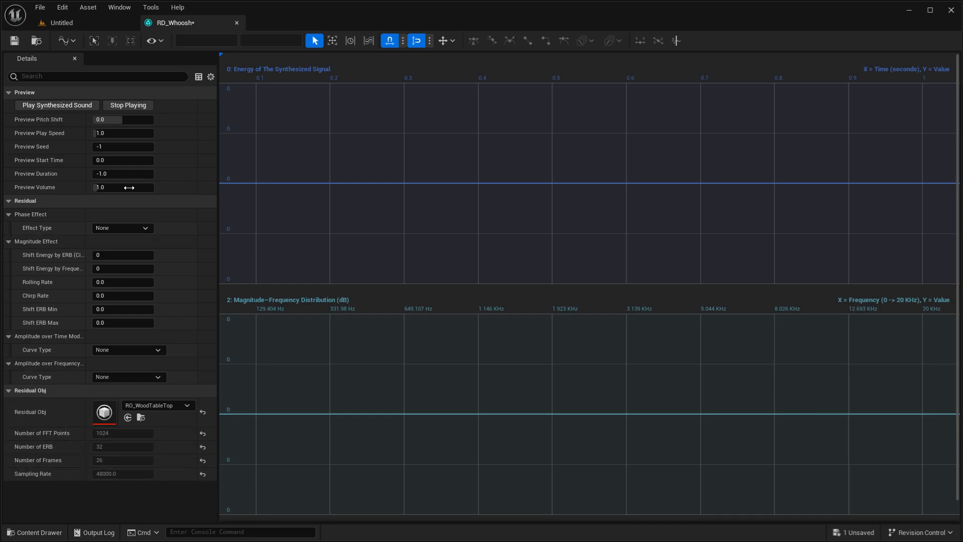
# - Play the synthesized sound twice and examine its energy and magnitude-frequency graphs
pyautogui.click(77, 106)
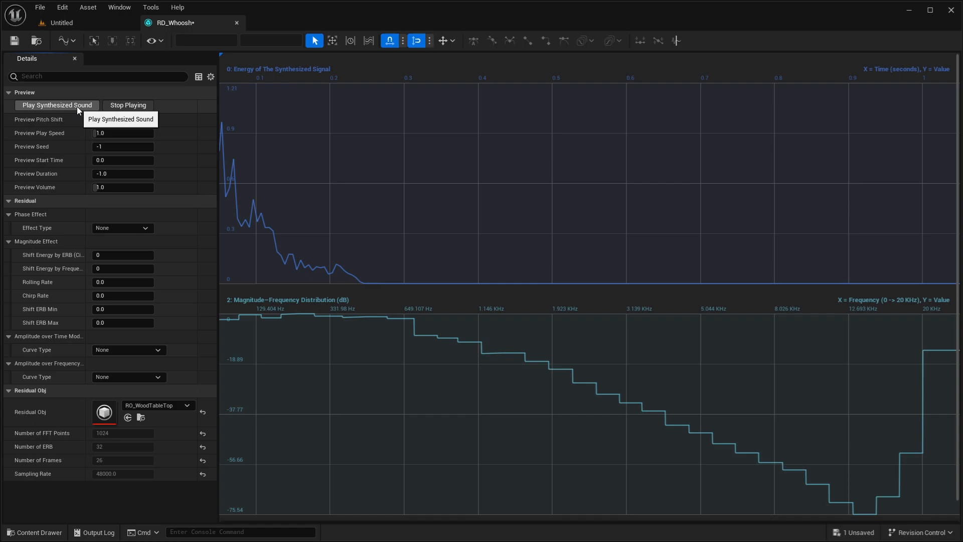
pyautogui.click(77, 106)
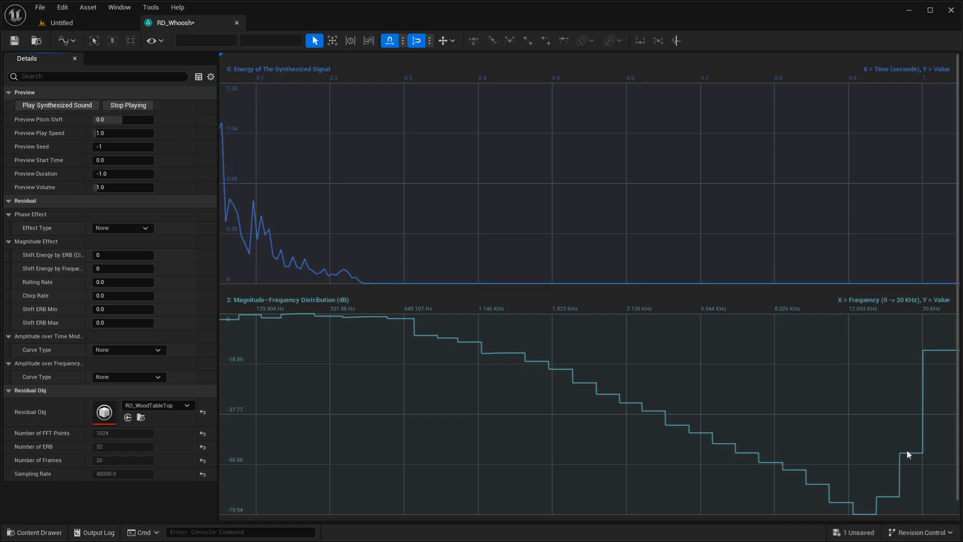
pyautogui.scroll(-1, 643, 454)
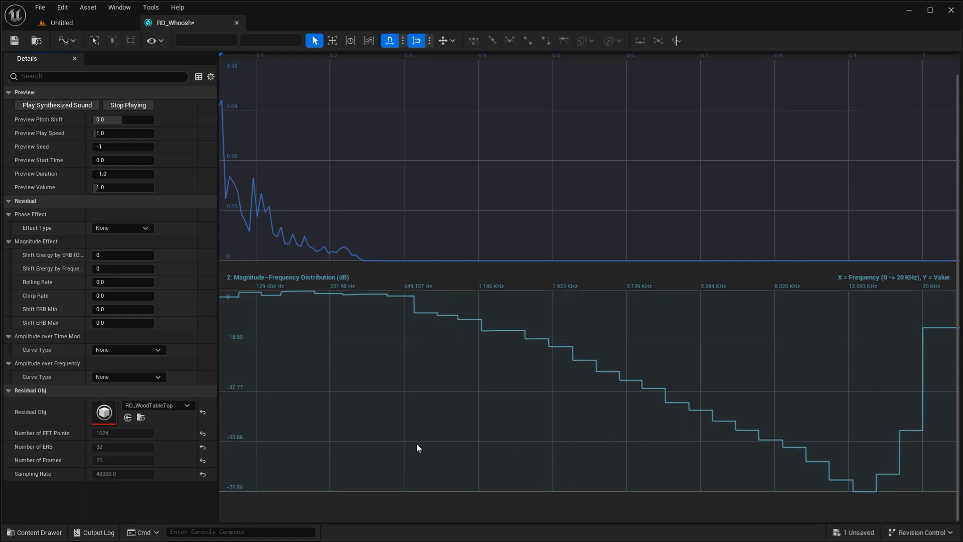
pyautogui.scroll(1, 417, 444)
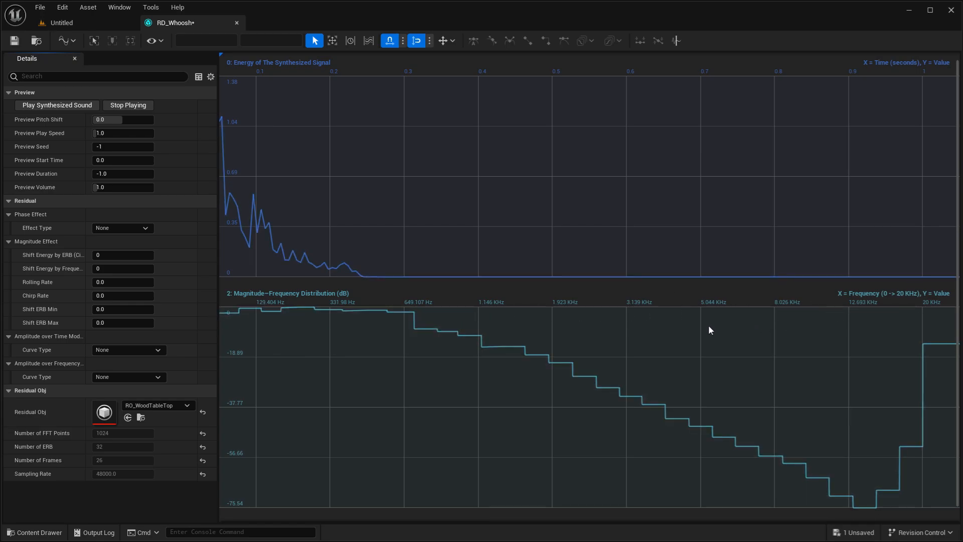
# - Set the preview volume to 5 and replay the synthesized sound several times
pyautogui.click(136, 187)
pyautogui.write('5')
pyautogui.press('Return')
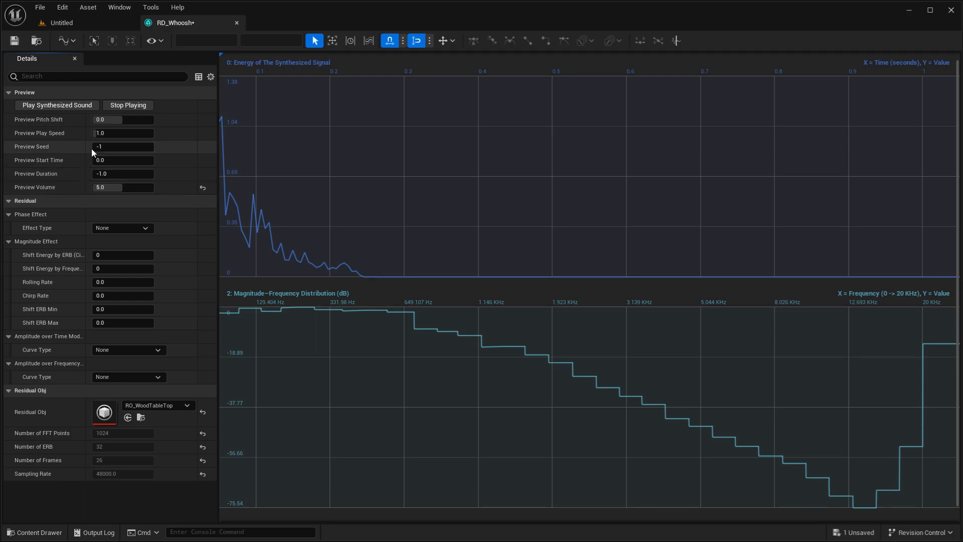
pyautogui.click(73, 107)
pyautogui.click(73, 106)
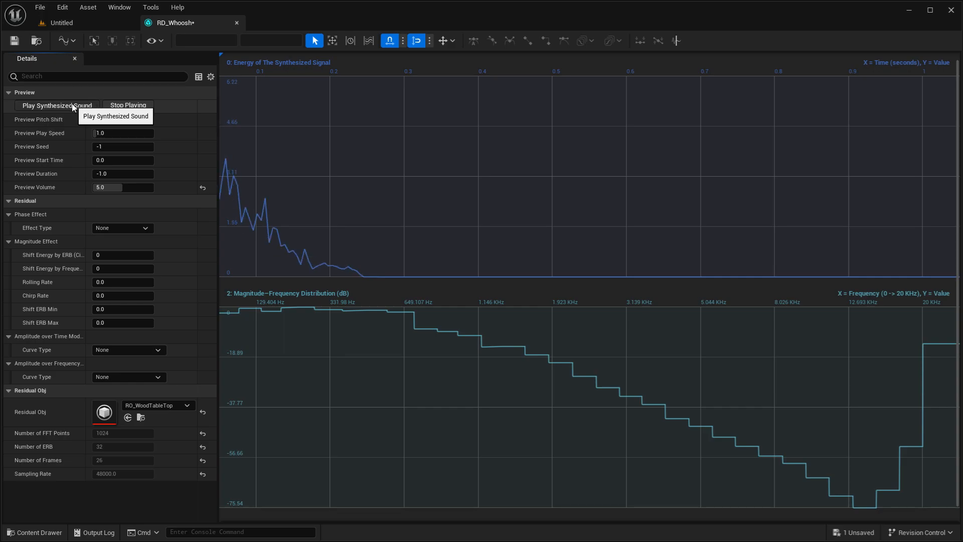
pyautogui.click(73, 107)
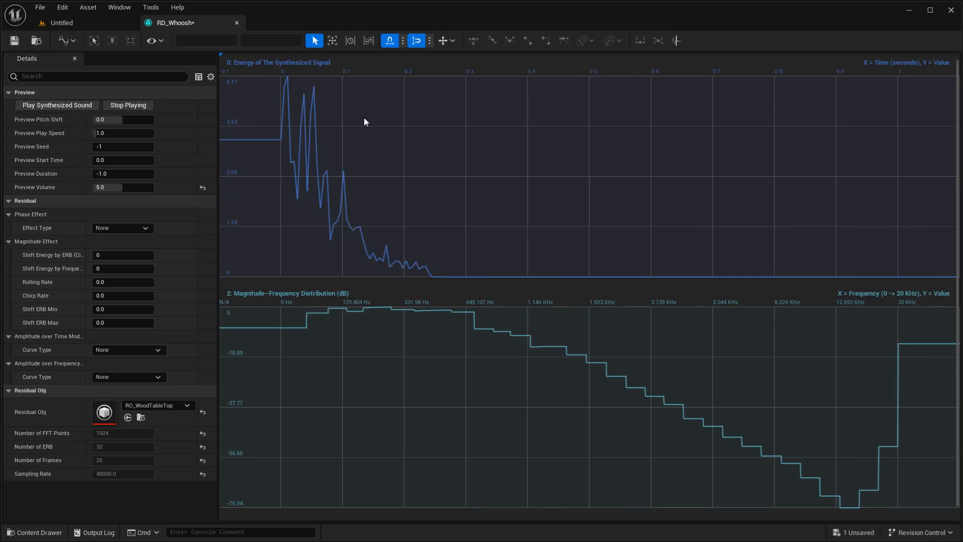
# - Try a different preview seed, play the synthesized sound with it, and reset the seed to its default
pyautogui.click(75, 105)
pyautogui.moveTo(115, 148); pyautogui.dragTo(122, 148)
pyautogui.click(77, 106)
pyautogui.click(77, 106)
pyautogui.click(202, 146)
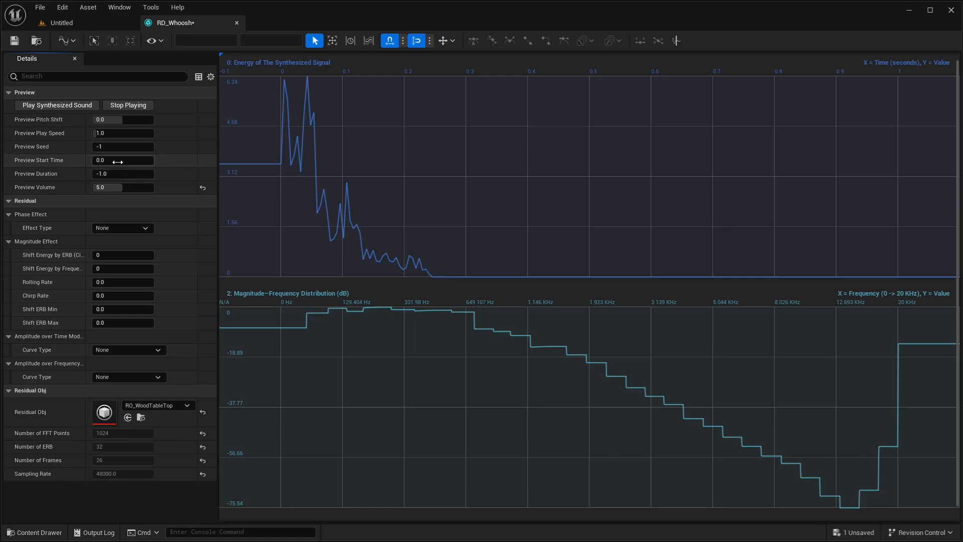
# - Try a preview start time of -1.124466, play the sound, reset the start time to its default and replay
pyautogui.click(74, 104)
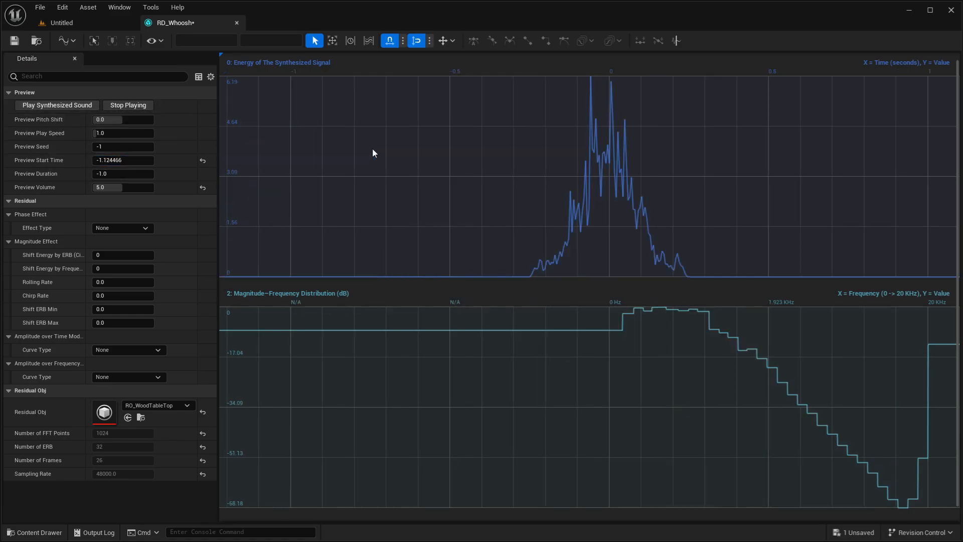
pyautogui.click(58, 108)
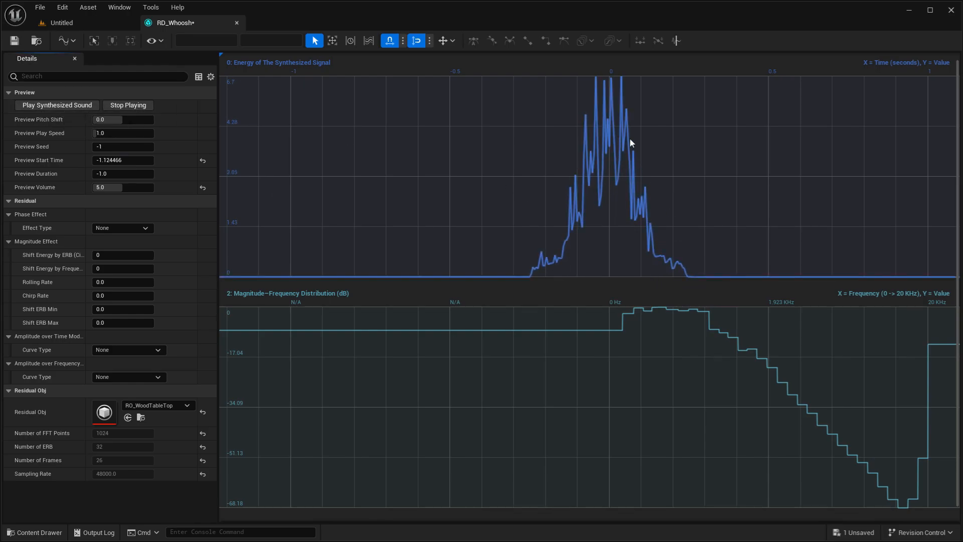
pyautogui.click(203, 161)
pyautogui.click(57, 105)
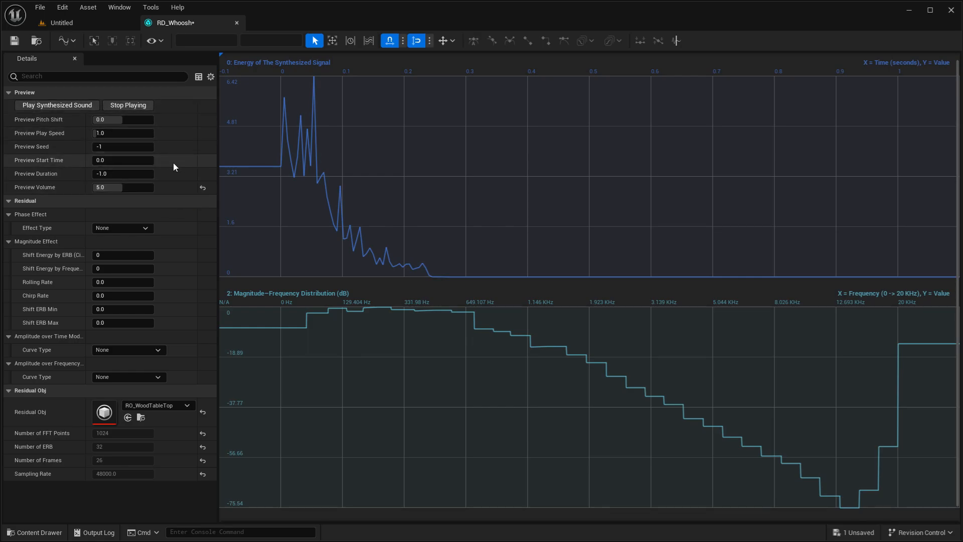
# - Create a MetaSound Source named MSS_Whoosh in the Tutorial folder and open it
pyautogui.click(95, 25)
pyautogui.rightClick(345, 392)
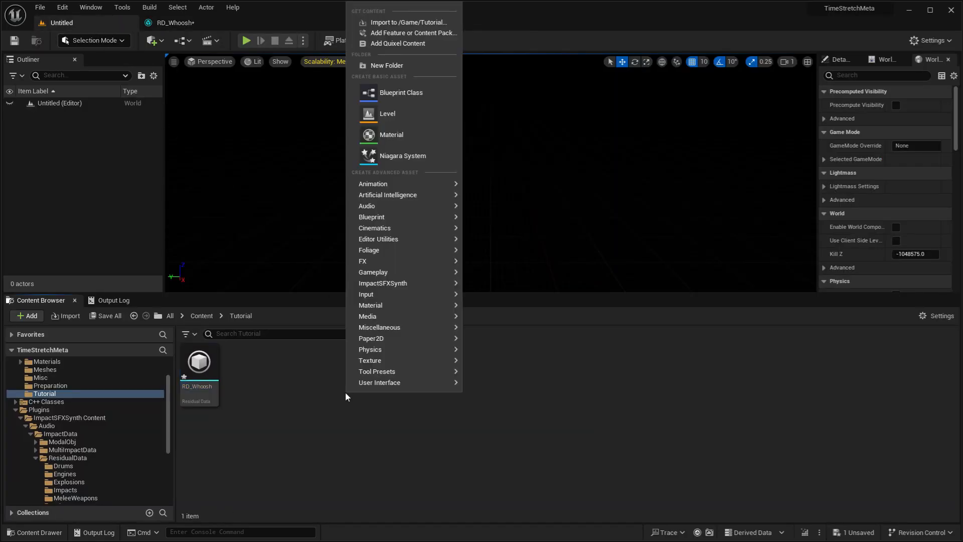
pyautogui.moveTo(440, 206)
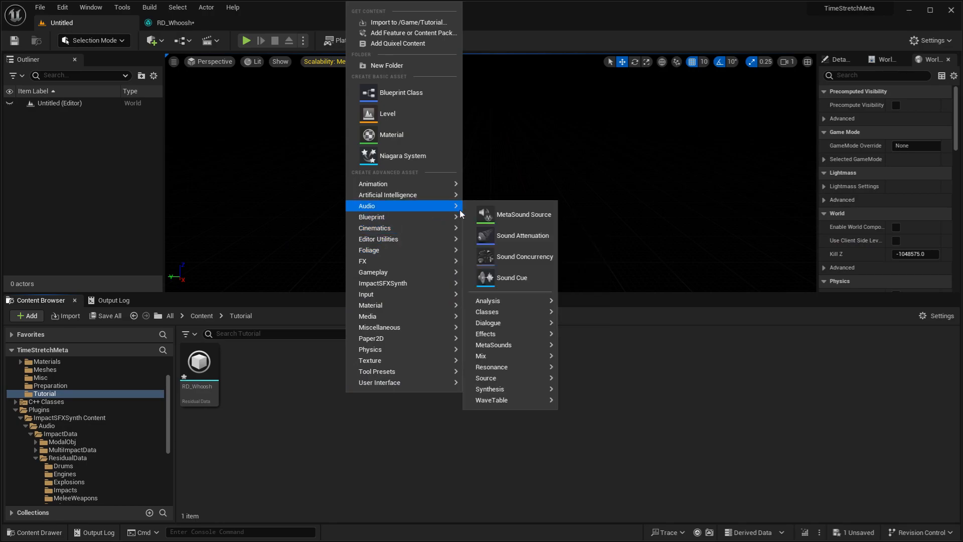
pyautogui.click(502, 214)
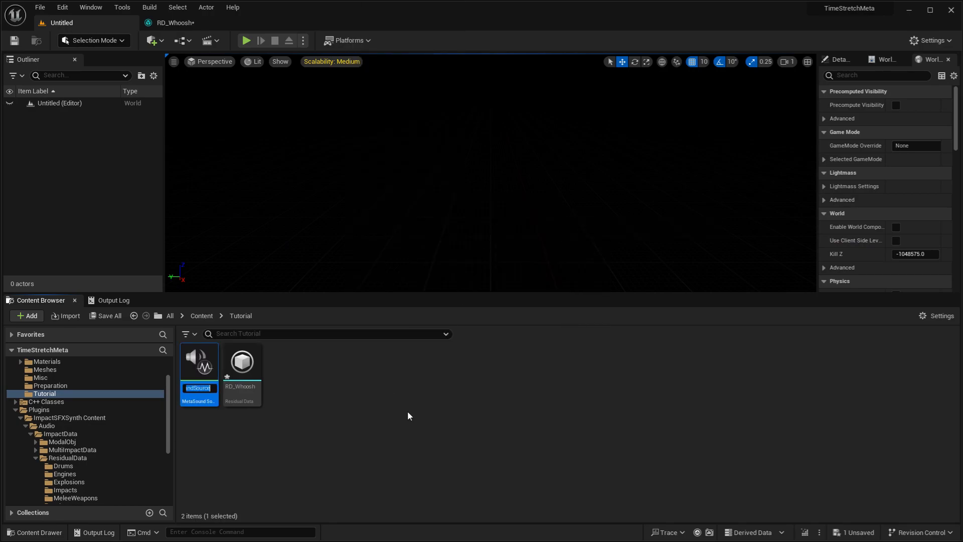
pyautogui.write('MSS')
pyautogui.write('_Who')
pyautogui.write('osh')
pyautogui.press('Return')
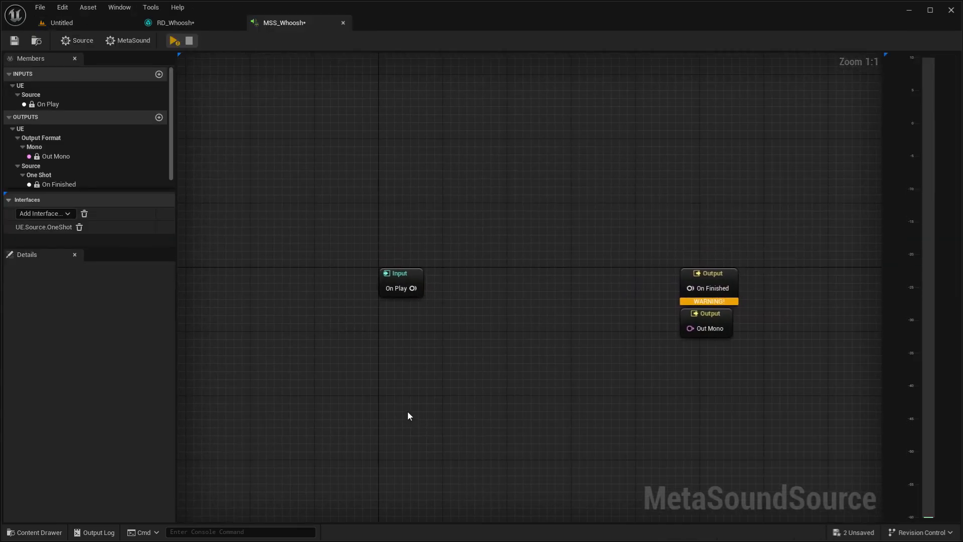
# - Set the MetaSound's output format to Stereo
pyautogui.click(128, 41)
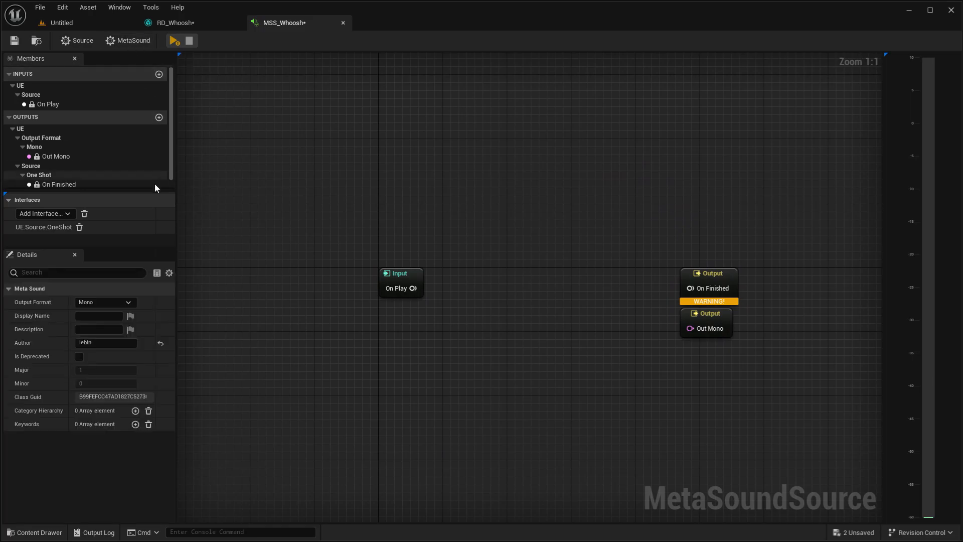
pyautogui.click(109, 302)
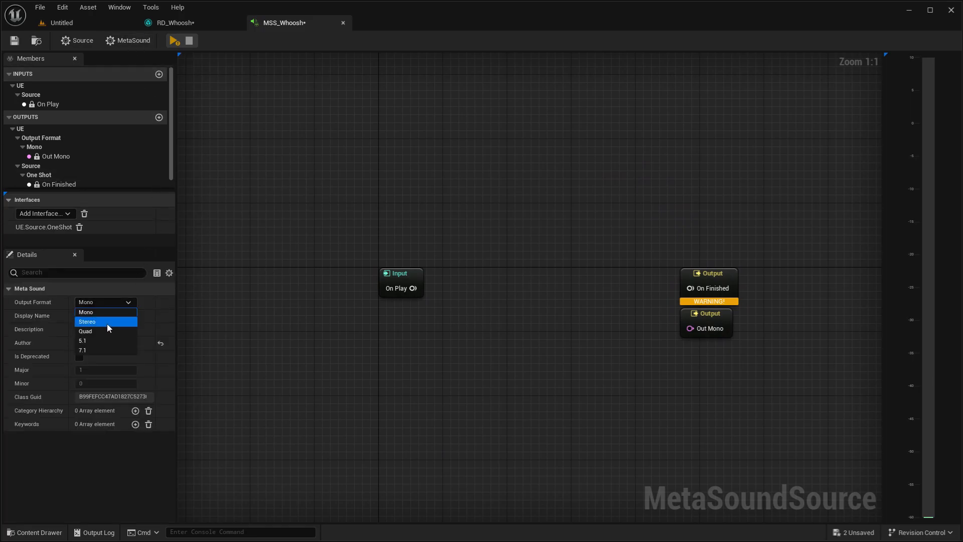
pyautogui.click(107, 322)
# - Add a Residual SFX Synth (Stereo) node between the graph's input and output nodes
pyautogui.rightClick(494, 282)
pyautogui.write('res')
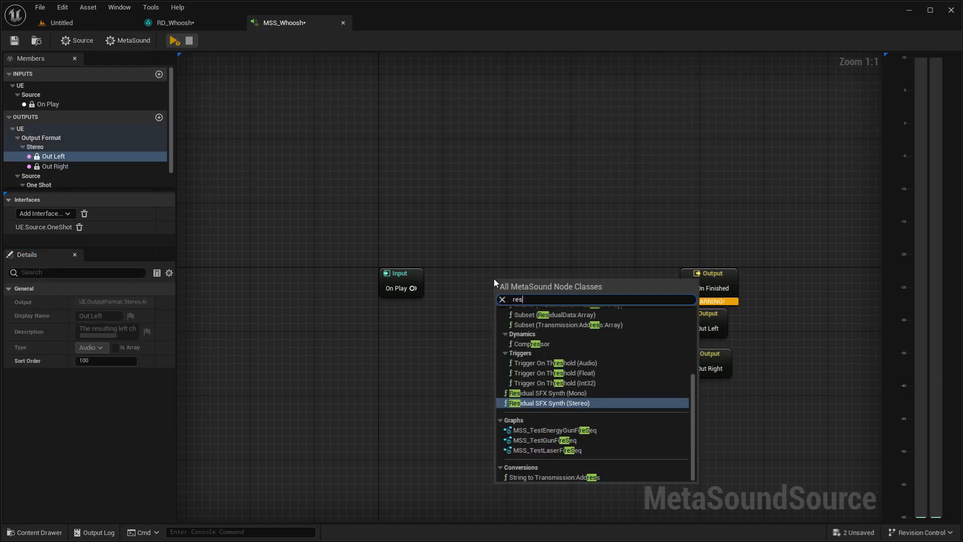
pyautogui.press('Return')
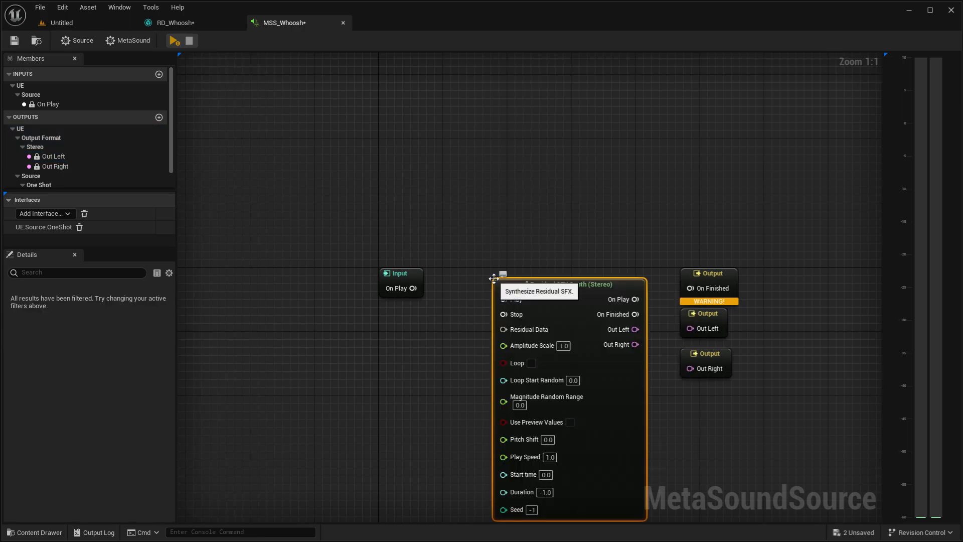
# - Wire the synth node's Out Left, Out Right and On Finished to the matching outputs, and connect On Play to its Play pin
pyautogui.moveTo(699, 426); pyautogui.dragTo(619, 363, button='right')
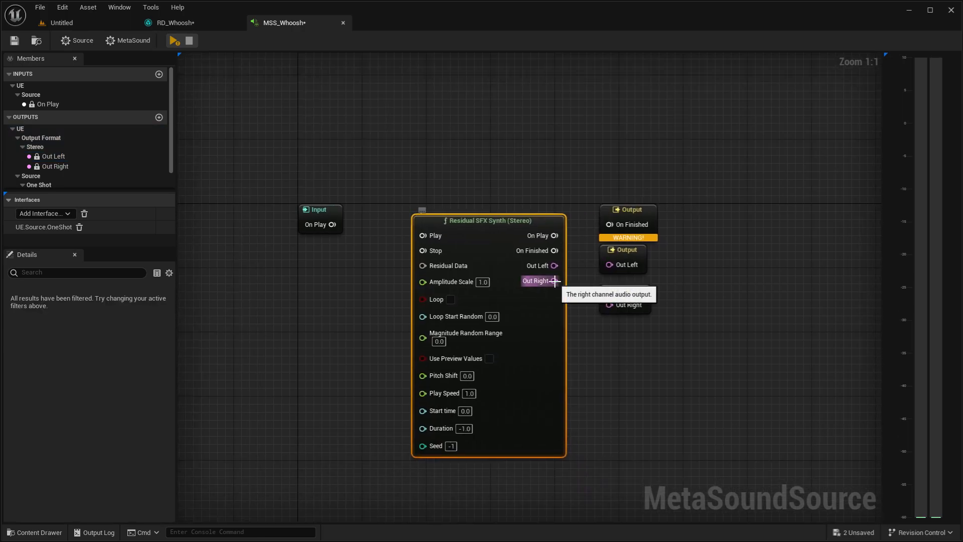
pyautogui.moveTo(554, 280); pyautogui.dragTo(609, 264)
pyautogui.moveTo(555, 251); pyautogui.dragTo(609, 224)
pyautogui.moveTo(488, 232); pyautogui.dragTo(486, 205)
pyautogui.moveTo(332, 224); pyautogui.dragTo(421, 208)
pyautogui.moveTo(311, 221); pyautogui.dragTo(358, 204)
# - Create a Residual Data variable feeding the synth node and set its default value to RD_Whoosh
pyautogui.moveTo(421, 238); pyautogui.dragTo(340, 236)
pyautogui.click(364, 316)
pyautogui.click(84, 370)
pyautogui.write('Whoo')
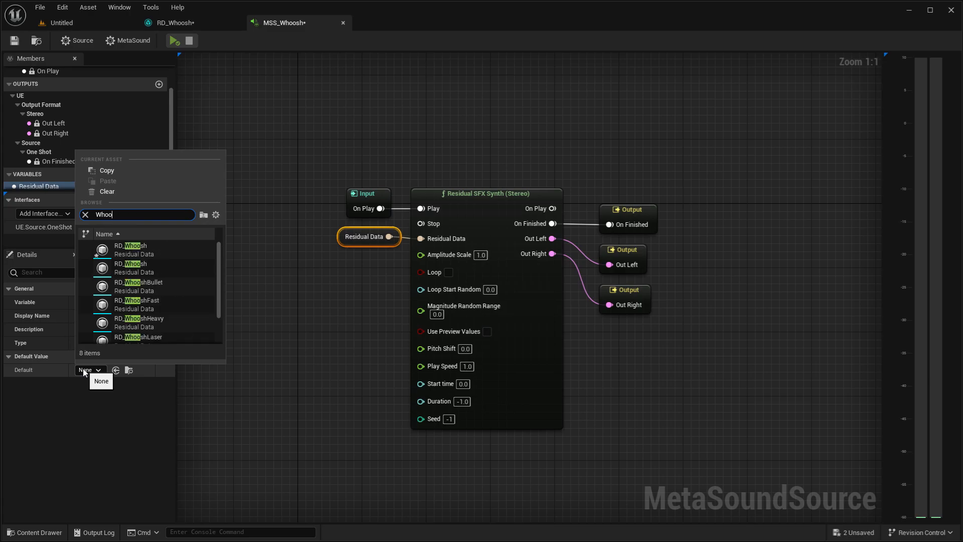
pyautogui.click(180, 246)
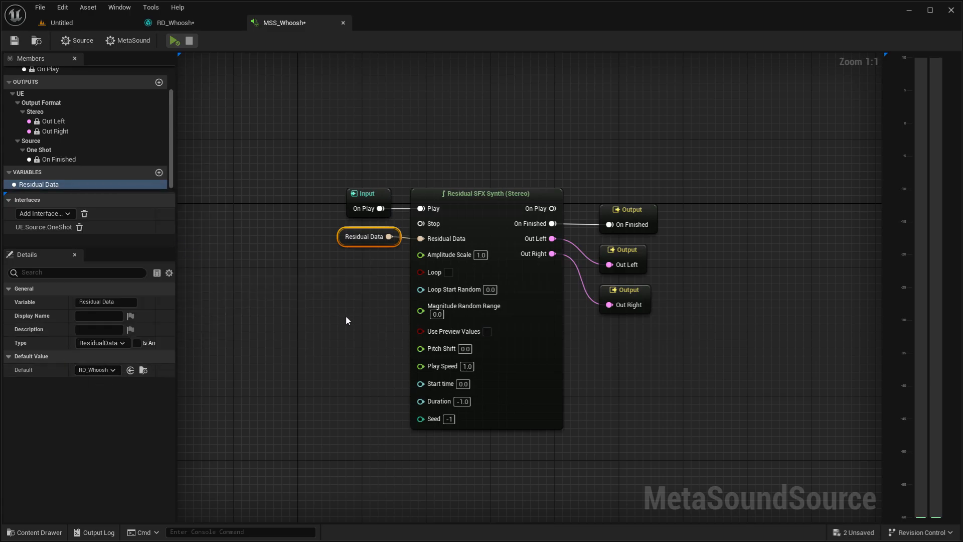
pyautogui.click(347, 318)
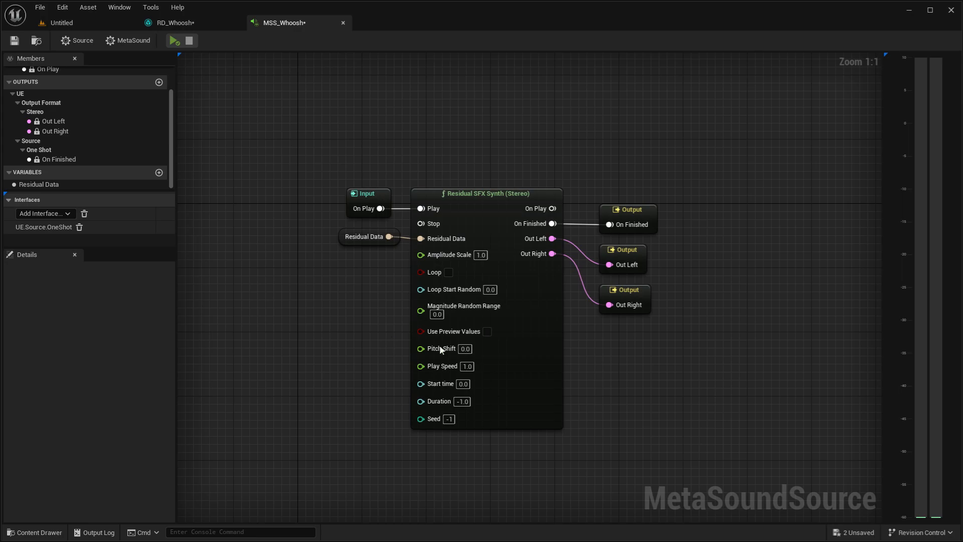
# - Set the synth node's Play Speed to 0.5 and play the MetaSound
pyautogui.click(468, 368)
pyautogui.write('0.5')
pyautogui.press('Return')
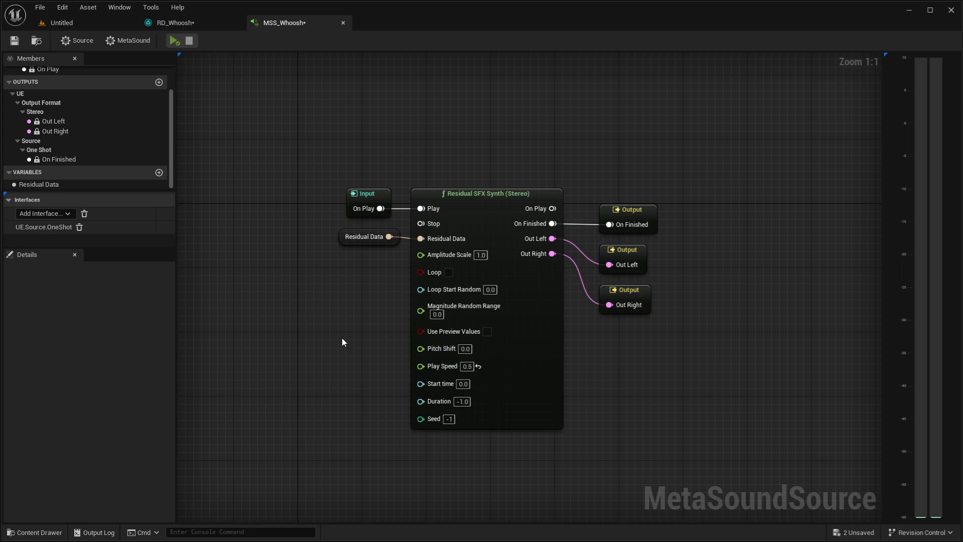
pyautogui.click(173, 42)
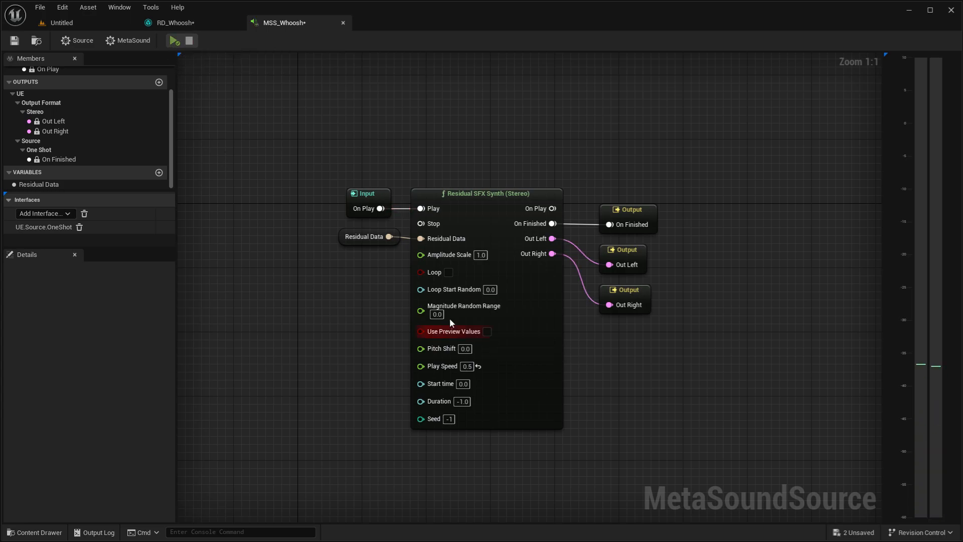
# - Set the synth node's Amplitude Scale to 5 and play the MetaSound
pyautogui.click(480, 254)
pyautogui.write('5')
pyautogui.press('Return')
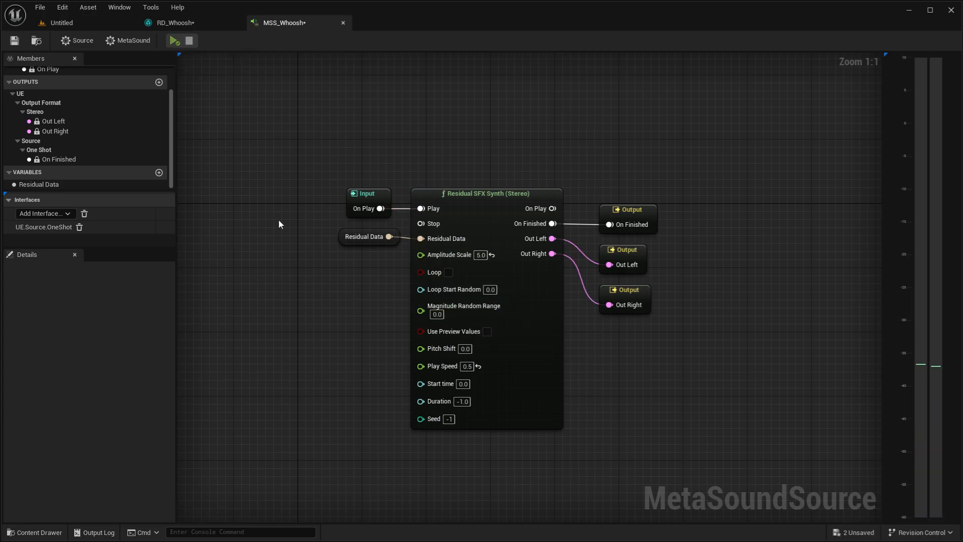
pyautogui.click(174, 41)
# - Check which asset the Residual Data variable uses by default and replay the MetaSound
pyautogui.click(364, 237)
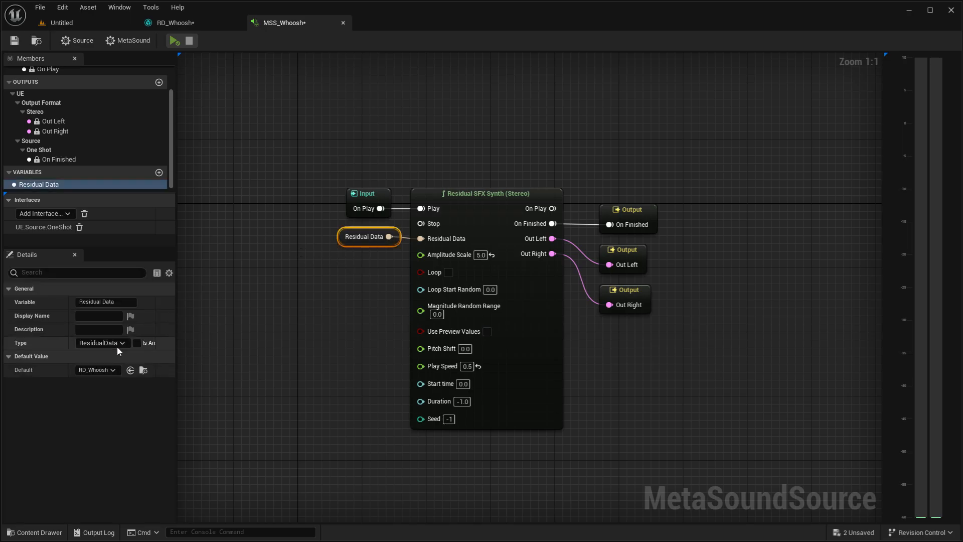
pyautogui.click(97, 369)
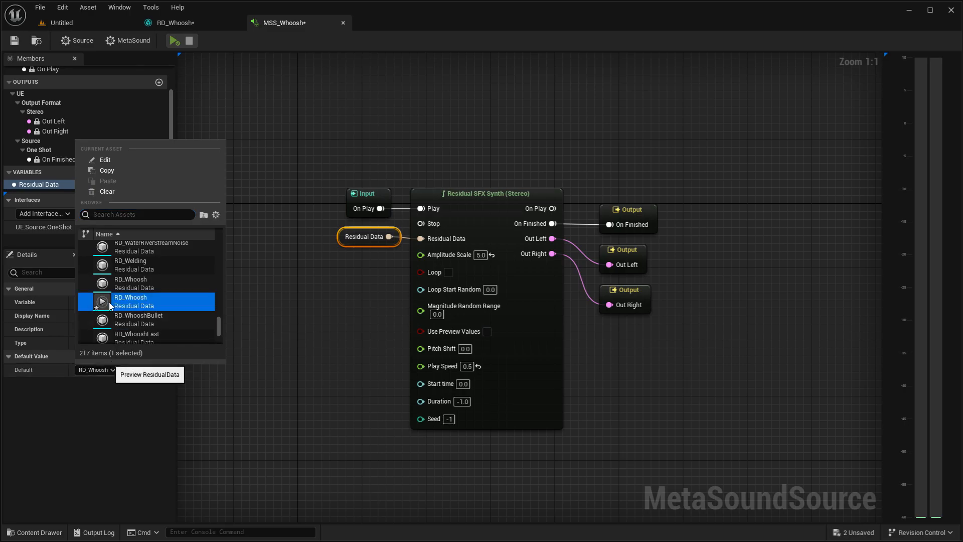
pyautogui.click(175, 41)
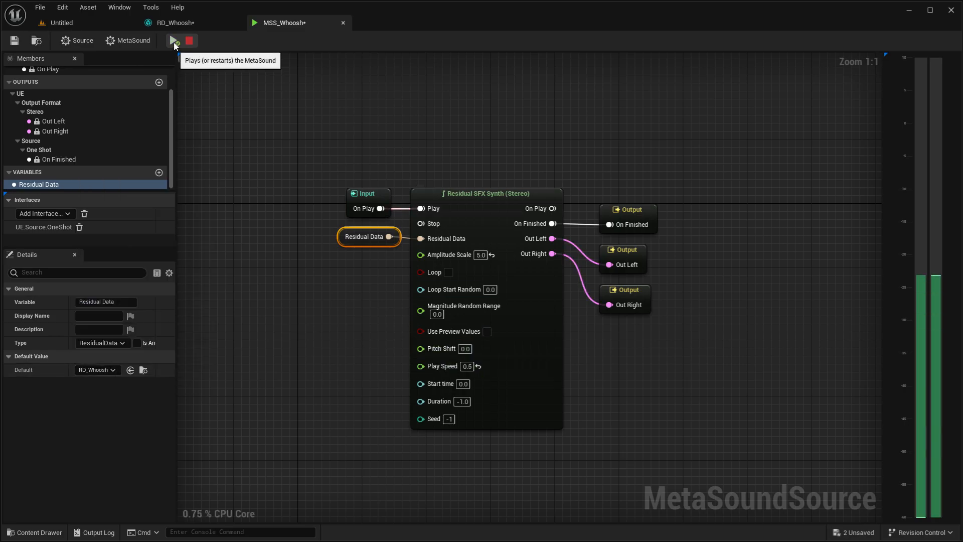
# - Enable Use Preview Values on the synth node and play the MetaSound
pyautogui.click(289, 283)
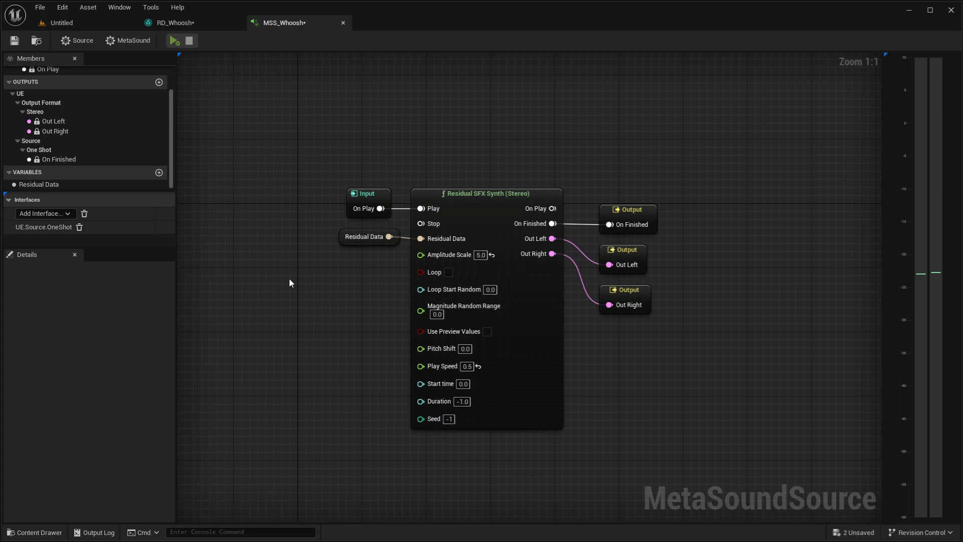
pyautogui.click(486, 331)
pyautogui.click(174, 41)
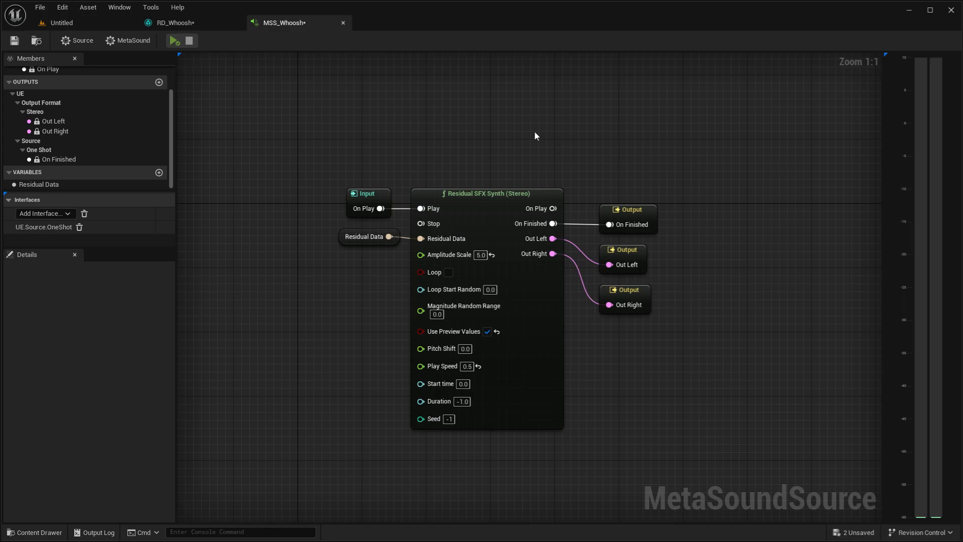
# - Return to RD_Whoosh, try the Constant phase effect type and play the synthesized sound
pyautogui.click(208, 27)
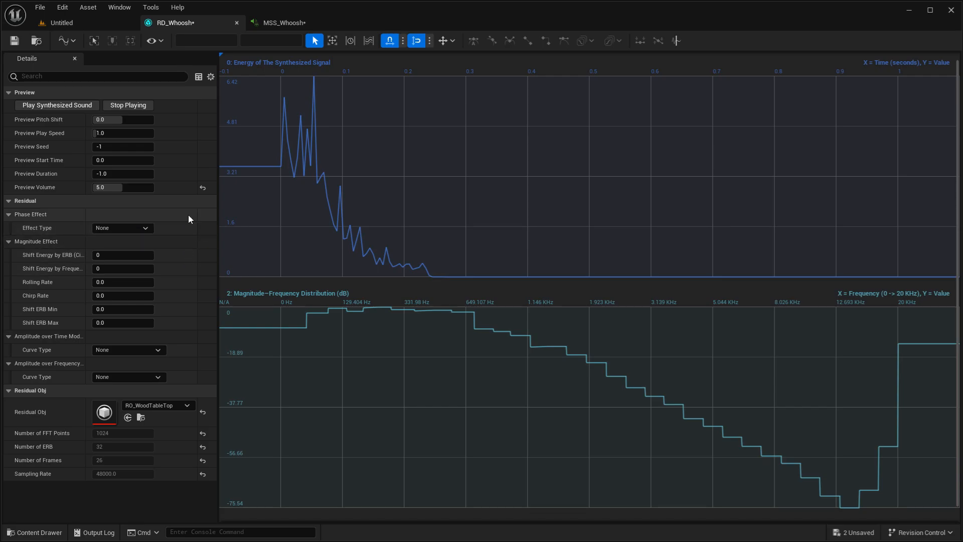
pyautogui.click(140, 228)
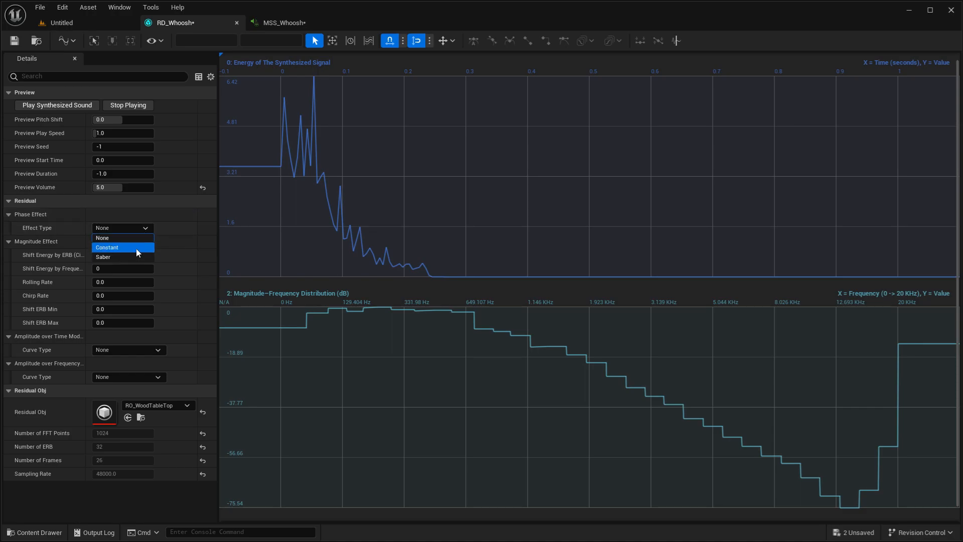
pyautogui.click(137, 247)
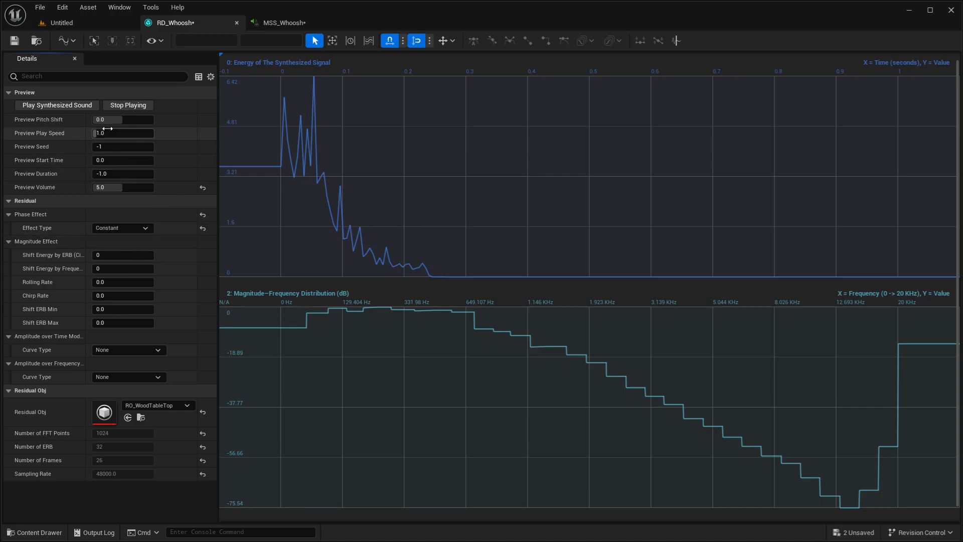
pyautogui.click(80, 107)
# - Try the Saber phase effect type and play the synthesized sound
pyautogui.click(128, 229)
pyautogui.click(128, 258)
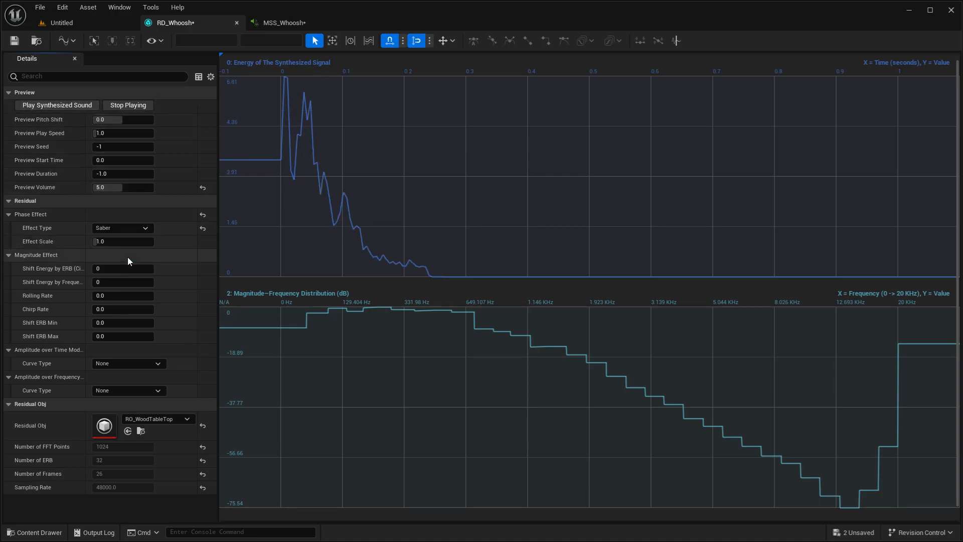
pyautogui.click(66, 107)
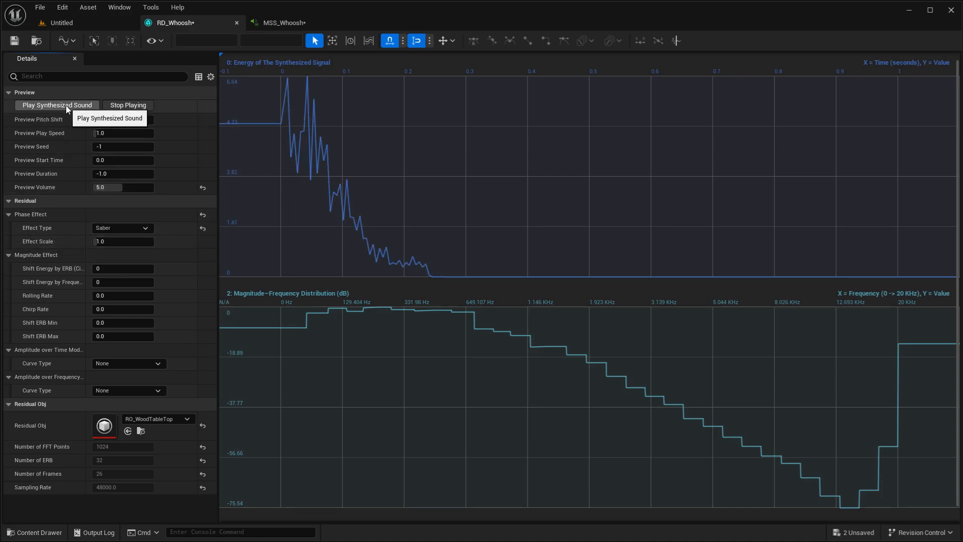
# - Try a Saber effect scale of 7.953041, play the sound twice, and reset the phase effect to its defaults
pyautogui.moveTo(123, 243); pyautogui.dragTo(141, 241)
pyautogui.click(60, 106)
pyautogui.click(61, 106)
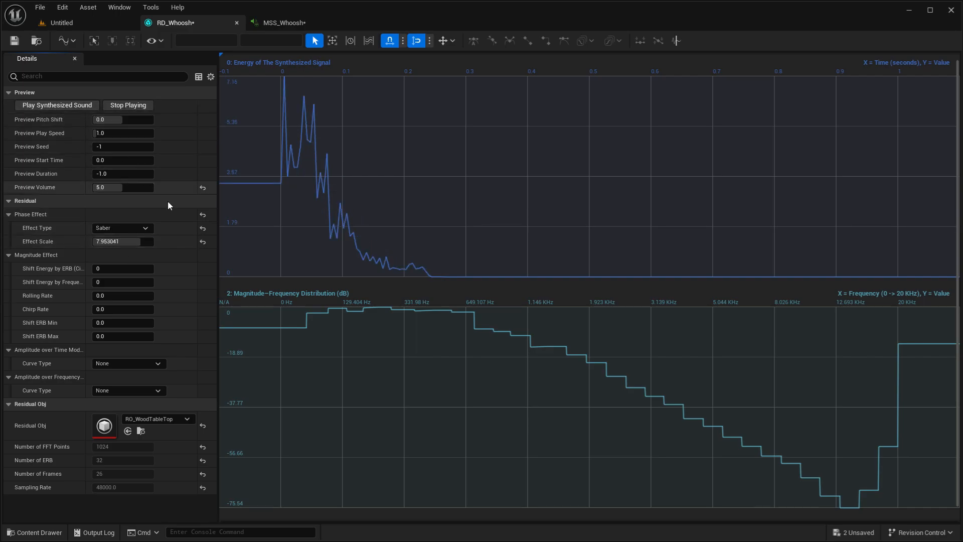
pyautogui.click(203, 242)
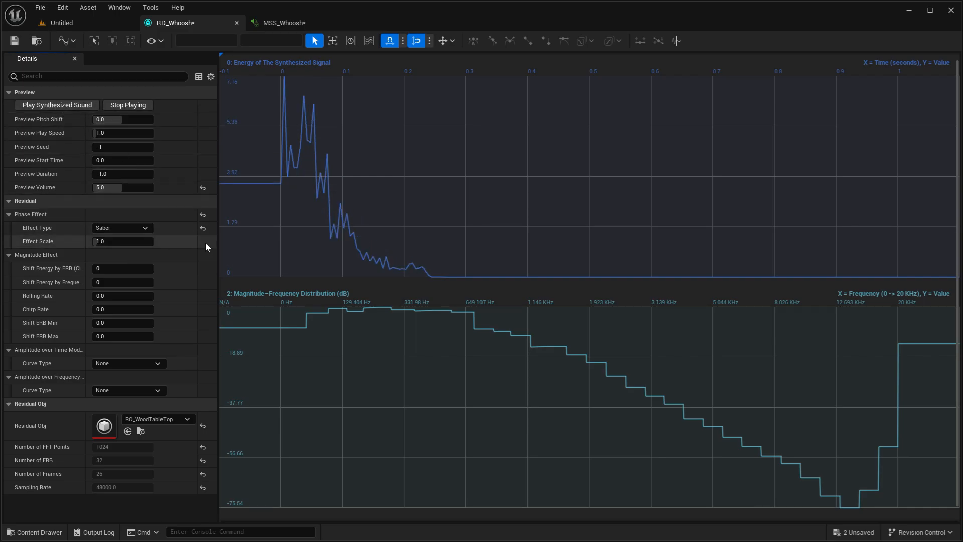
pyautogui.click(205, 215)
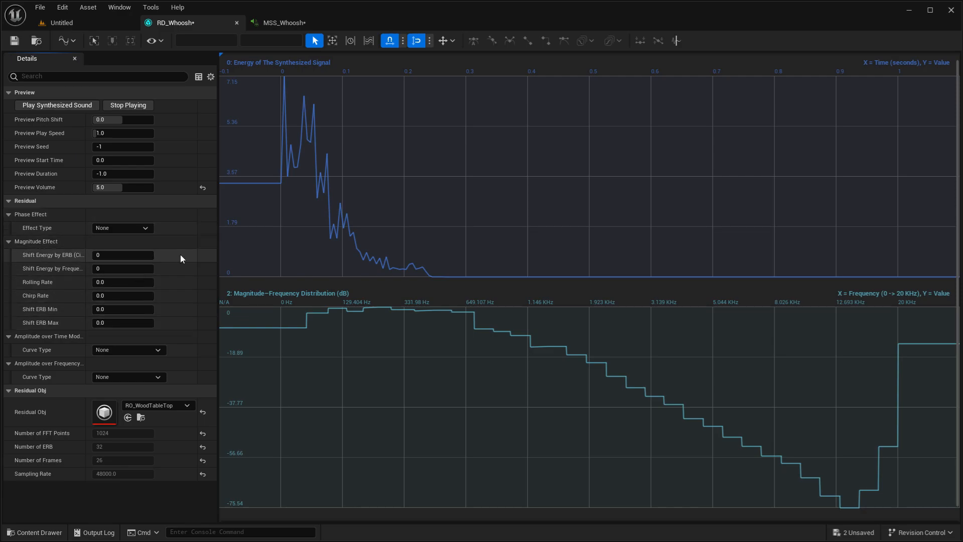
# - Try Shift Energy by ERB values of 1, 3 and 6, playing the synthesized sound with each
pyautogui.click(139, 260)
pyautogui.press('Return')
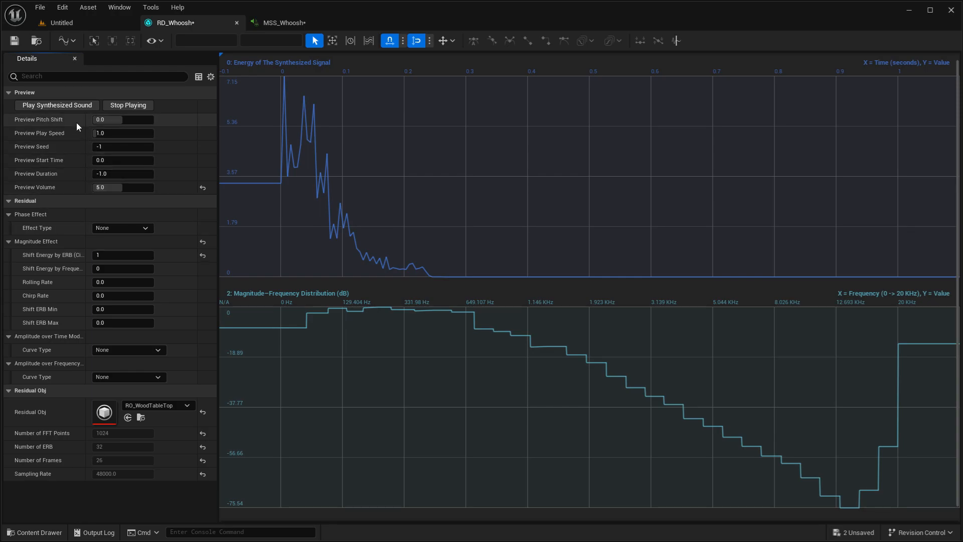
pyautogui.click(72, 106)
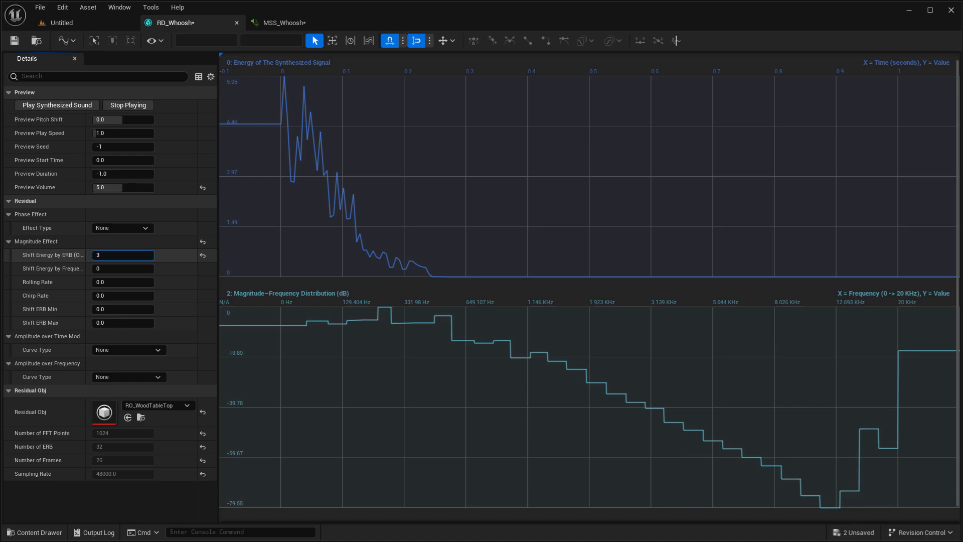
pyautogui.click(82, 107)
pyautogui.moveTo(119, 255); pyautogui.dragTo(119, 258)
pyautogui.click(54, 106)
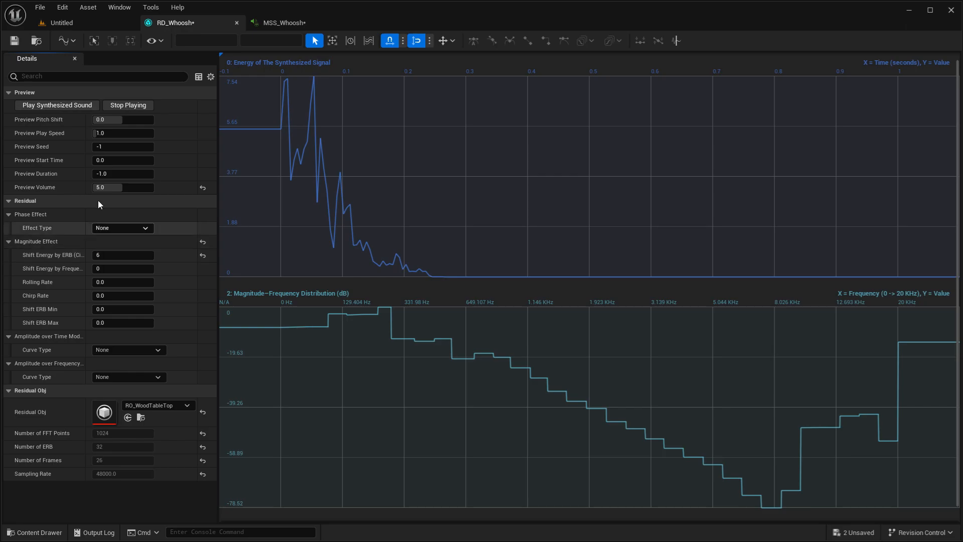
pyautogui.click(94, 106)
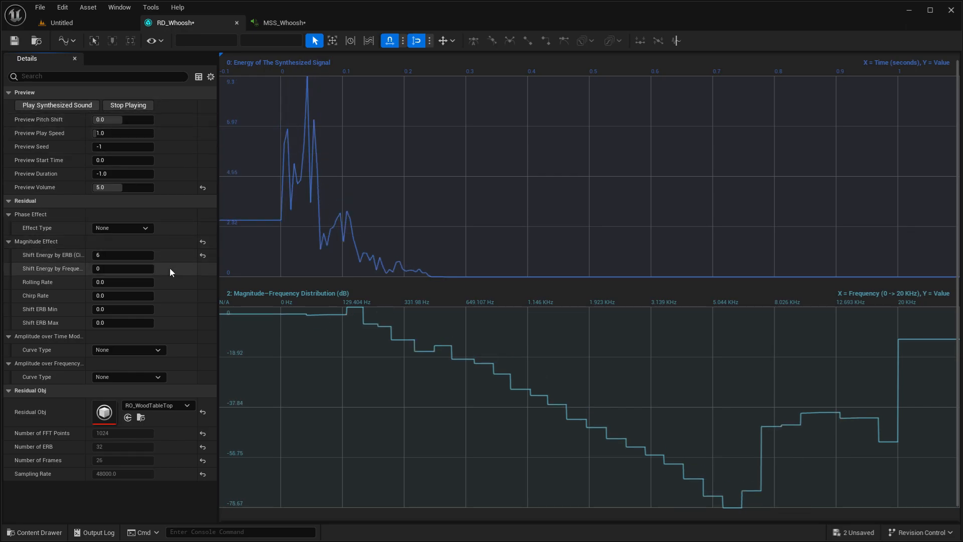
# - Try a Shift Energy by ERB value of -3, play the sound twice, and reset the property to its default
pyautogui.moveTo(118, 259); pyautogui.dragTo(103, 255)
pyautogui.click(60, 106)
pyautogui.click(85, 107)
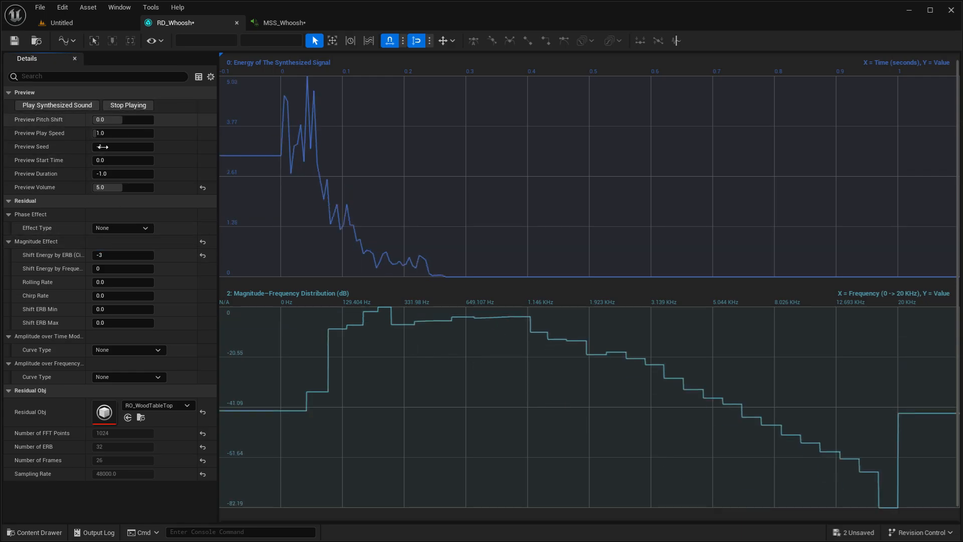
pyautogui.click(203, 256)
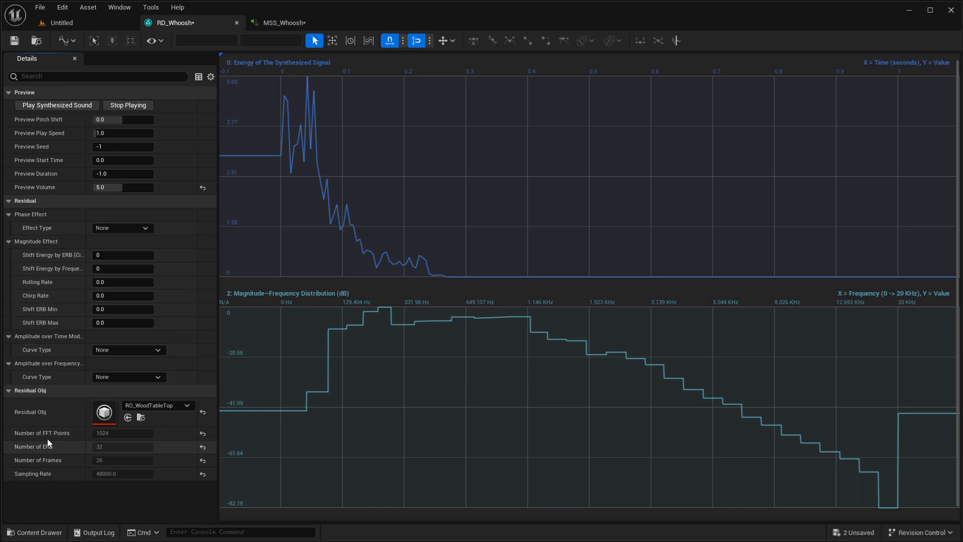
# - Try Shift Energy by ERB values of 31 and 32, playing the synthesized sound with each
pyautogui.click(116, 256)
pyautogui.write('31')
pyautogui.press('Return')
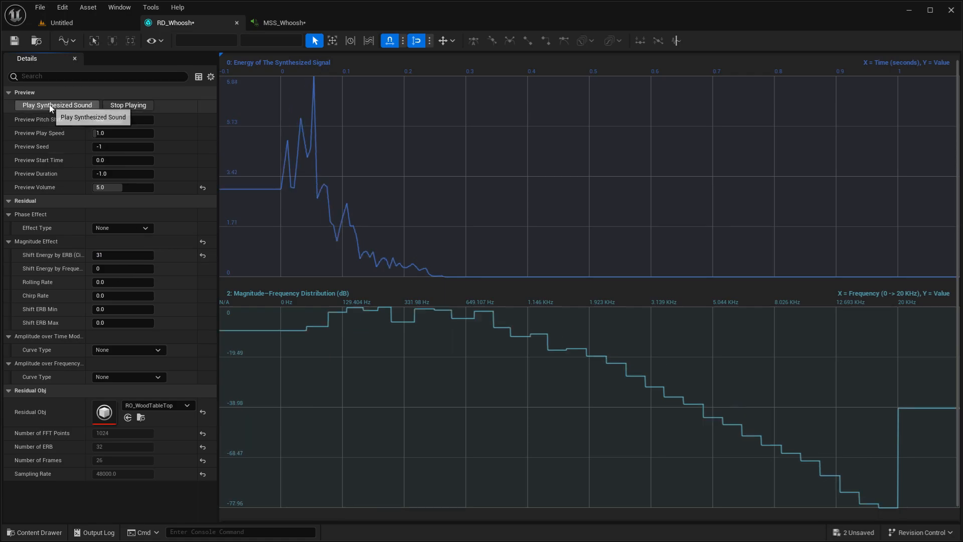
pyautogui.click(113, 255)
pyautogui.write('32')
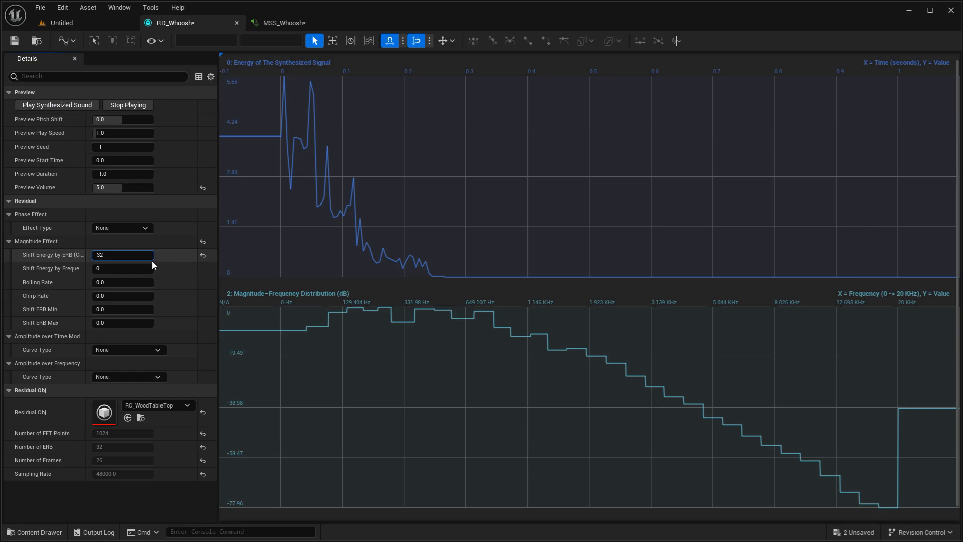
pyautogui.press('Return')
pyautogui.click(55, 106)
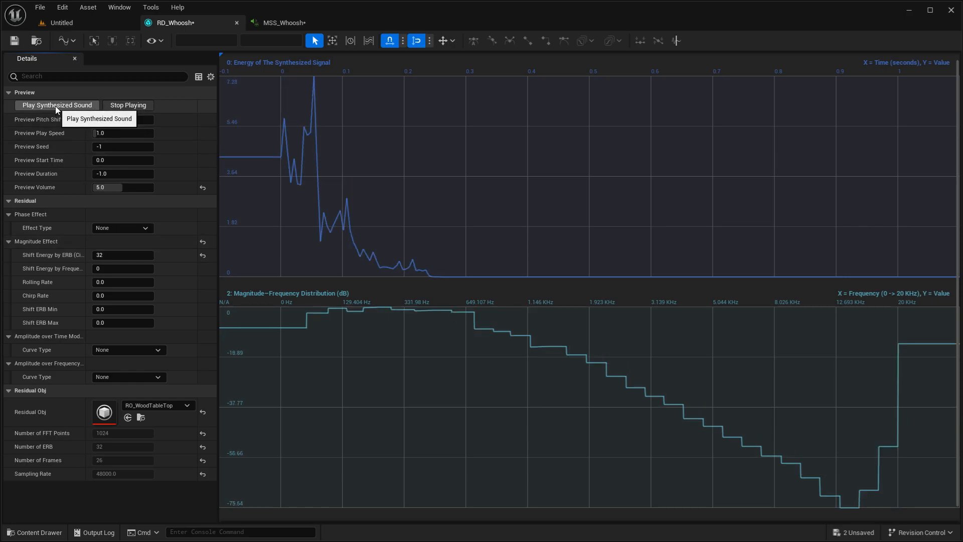
# - Set Shift Energy by ERB back to 0 and play the synthesized sound
pyautogui.click(111, 255)
pyautogui.write('9')
pyautogui.press('BackSpace')
pyautogui.write('0')
pyautogui.press('Return')
pyautogui.click(56, 106)
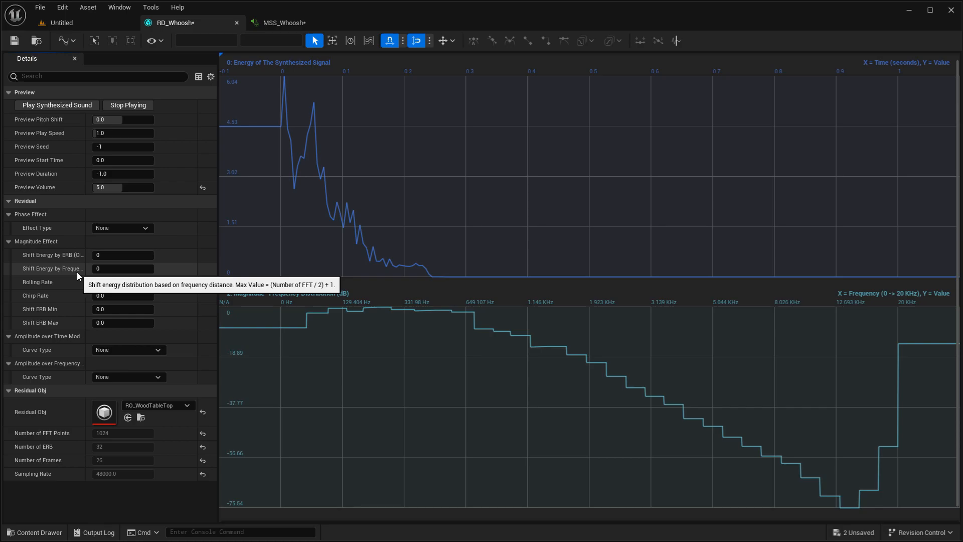
# - Try Shift Energy by Frequency at 3 and at a much higher value, playing each, and reset the property to its default
pyautogui.moveTo(129, 270); pyautogui.dragTo(139, 270)
pyautogui.click(68, 99)
pyautogui.click(62, 95)
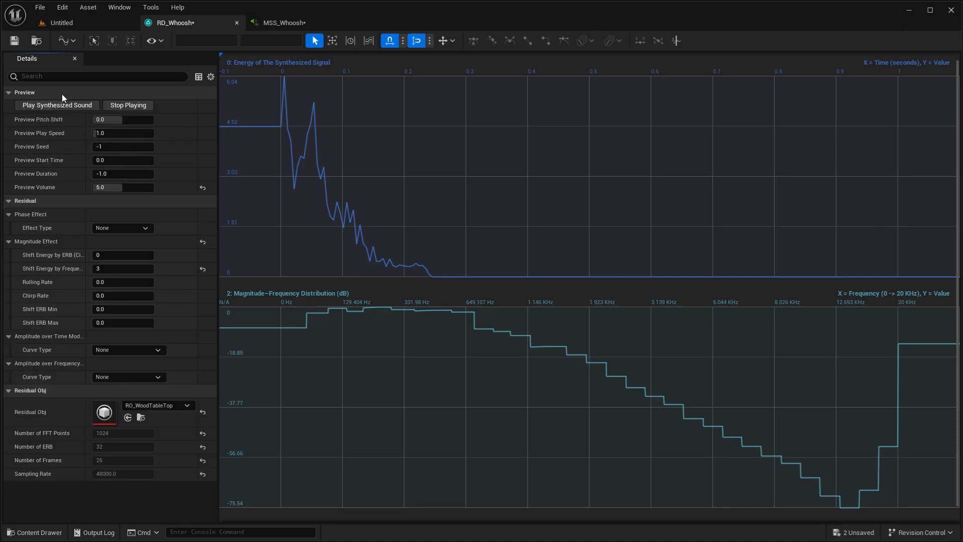
pyautogui.click(66, 105)
pyautogui.moveTo(123, 269); pyautogui.dragTo(148, 268)
pyautogui.click(55, 107)
pyautogui.click(203, 268)
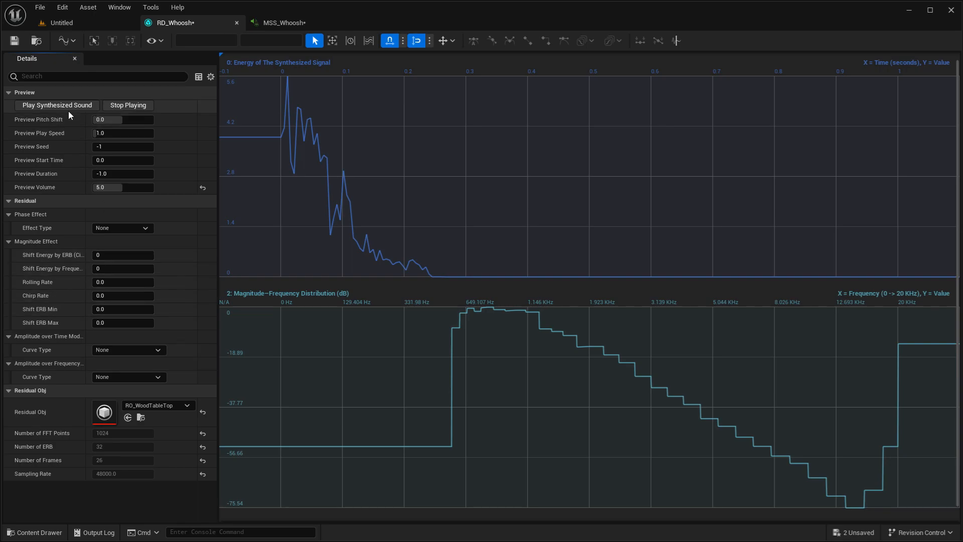
# - Try Shift Energy by Frequency at 511 and 512, playing the synthesized sound with each
pyautogui.click(130, 269)
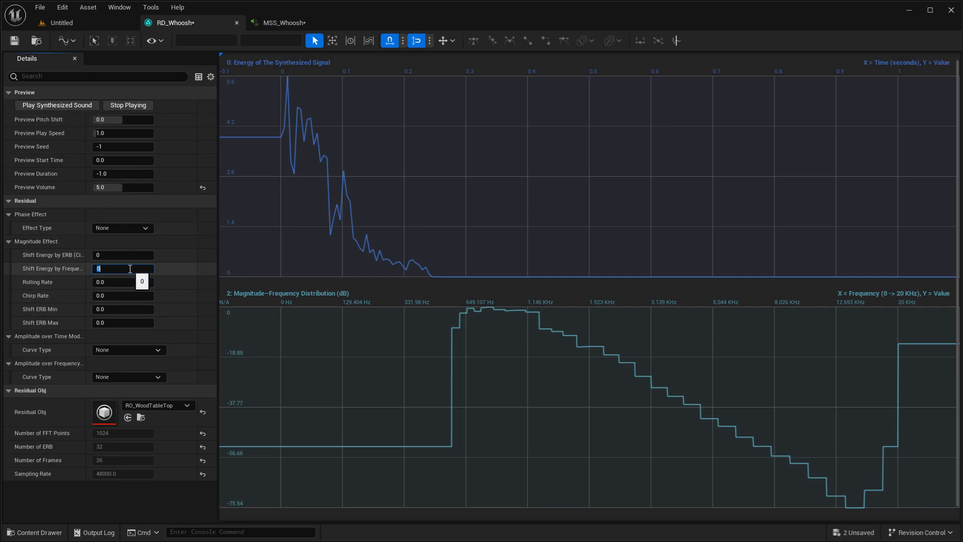
pyautogui.write('511')
pyautogui.press('Return')
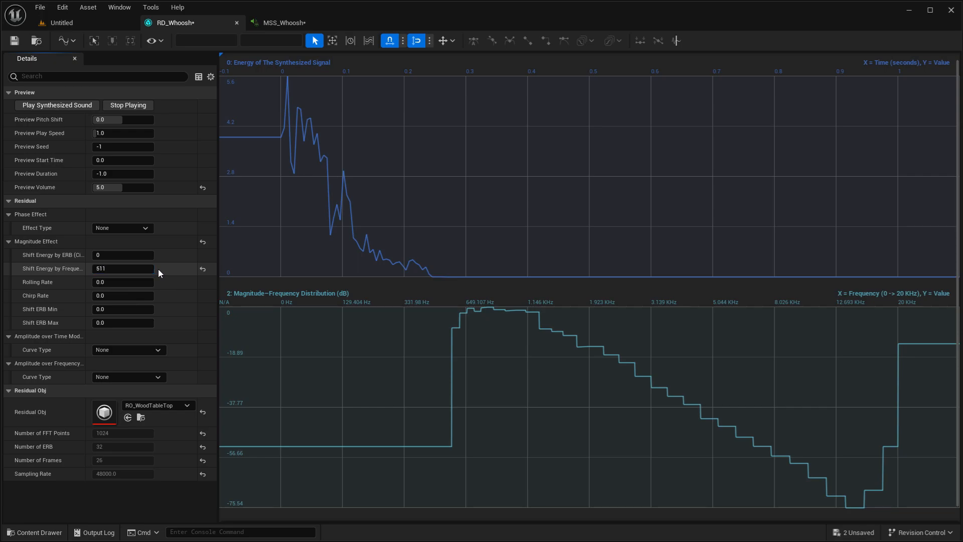
pyautogui.click(54, 106)
pyautogui.write('51')
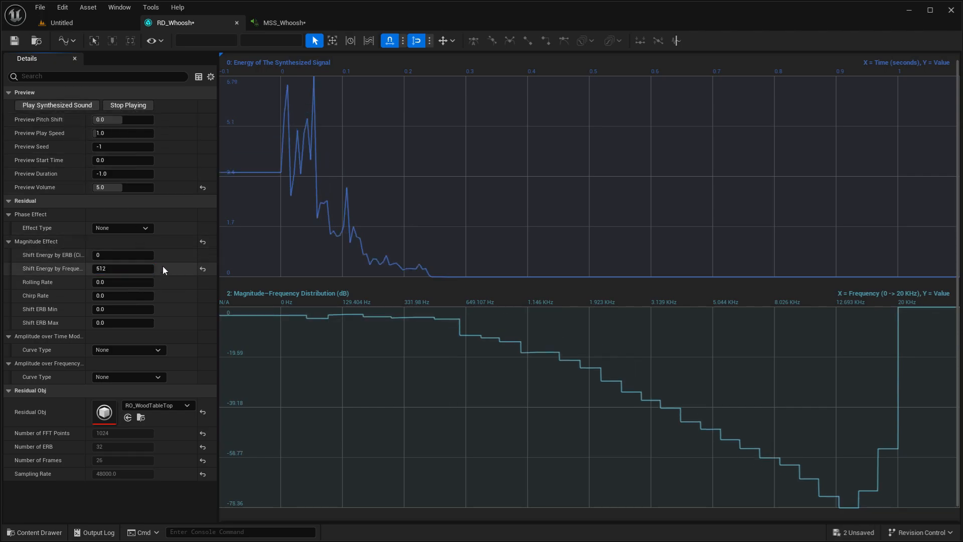
pyautogui.click(56, 104)
# - Try Shift Energy by Frequency at 513 and play it, then return the value to 0 and play the sound again
pyautogui.click(113, 268)
pyautogui.write('513')
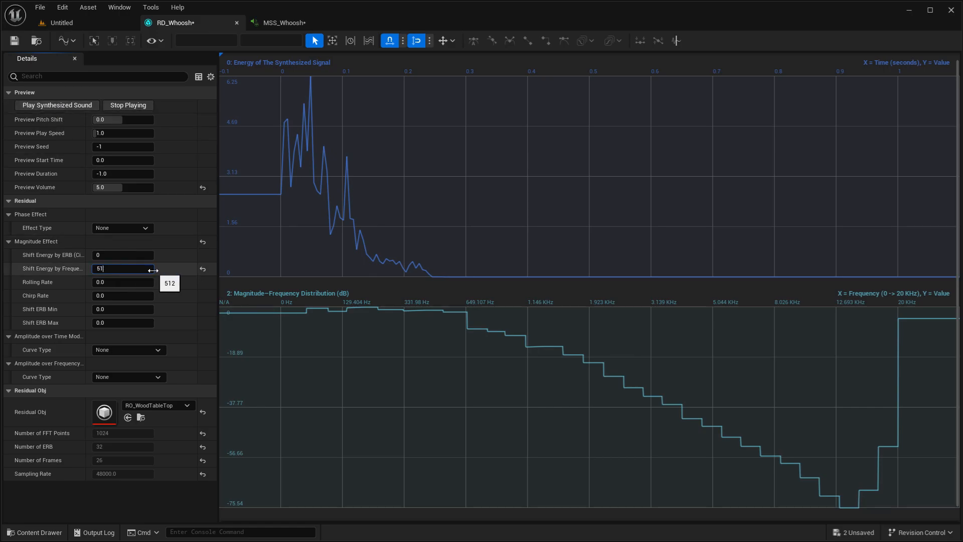
pyautogui.press('Return')
pyautogui.click(64, 107)
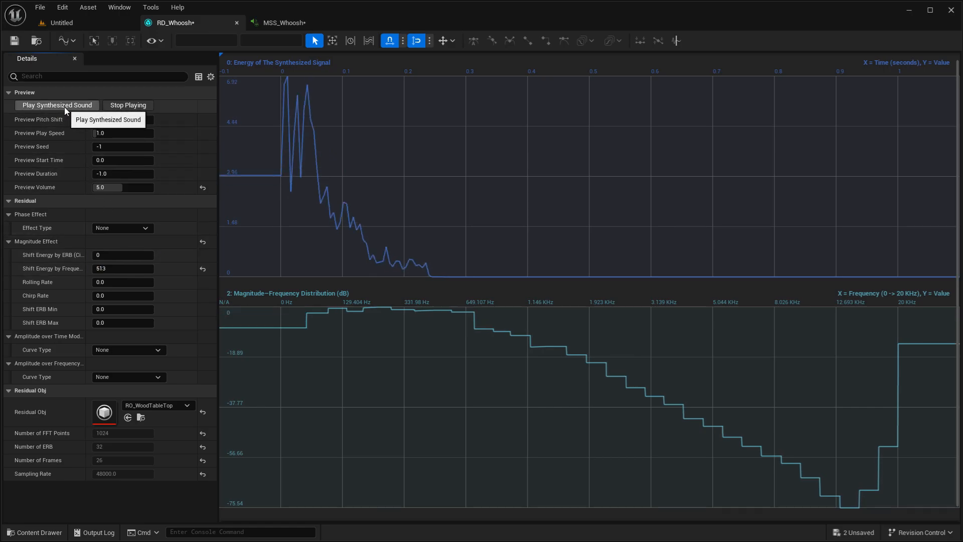
pyautogui.click(114, 269)
pyautogui.write('0')
pyautogui.press('Return')
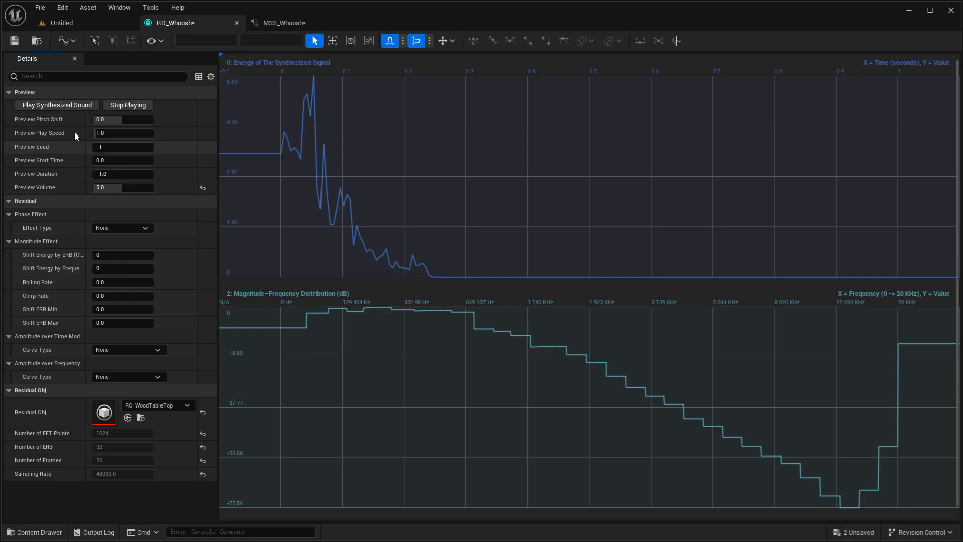
pyautogui.click(63, 106)
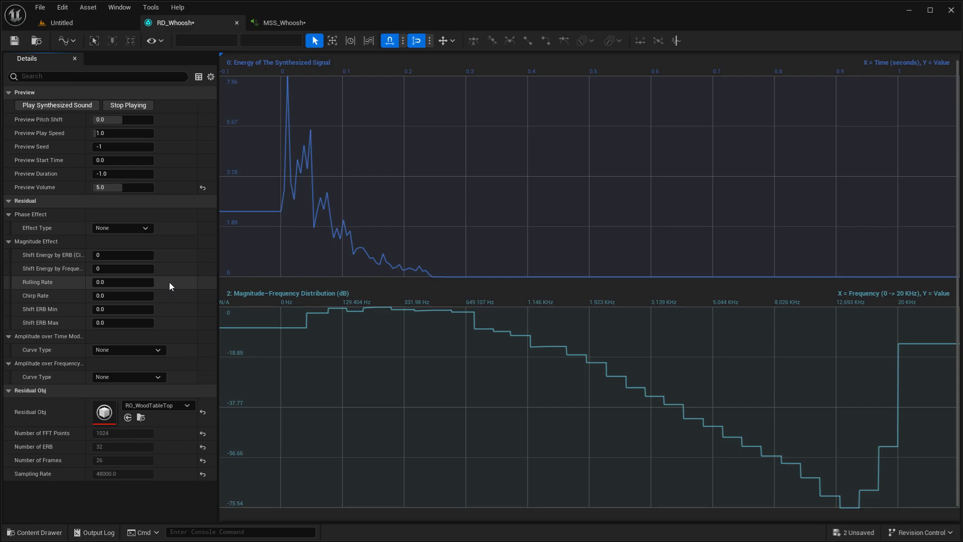
# - Try Shift Energy by Frequency at 1 and 2, playing the synthesized sound with each
pyautogui.click(111, 269)
pyautogui.write('1')
pyautogui.press('Return')
pyautogui.click(55, 106)
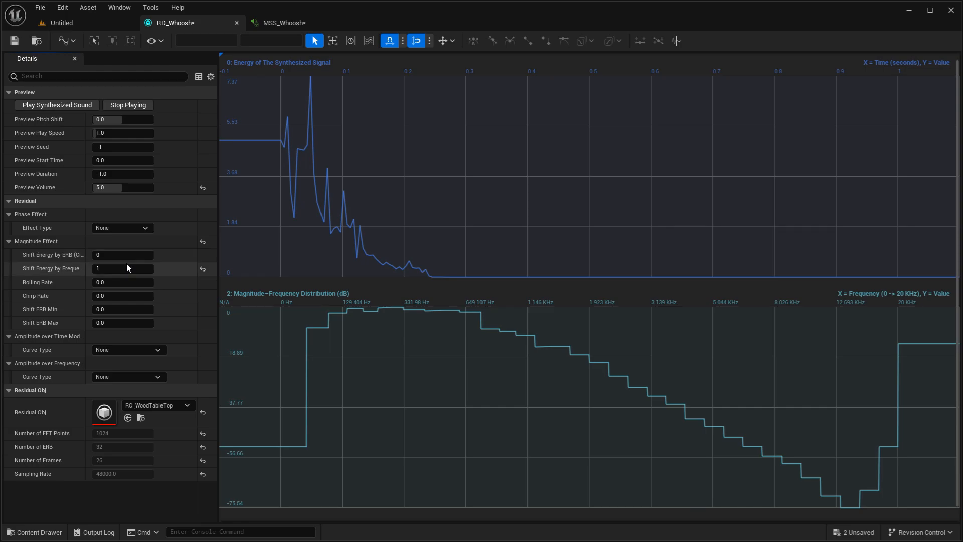
pyautogui.moveTo(118, 272); pyautogui.dragTo(121, 272)
pyautogui.click(50, 108)
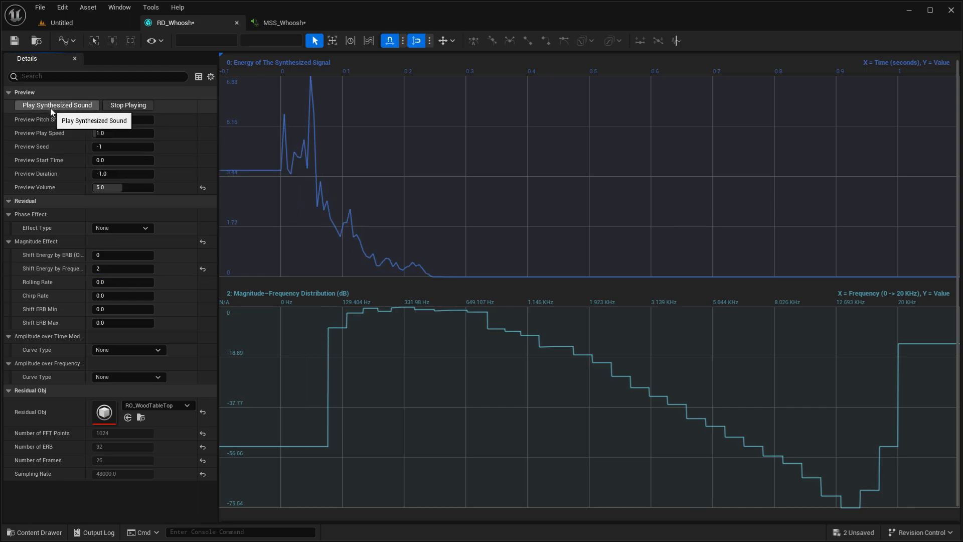
# - Try Shift Energy by Frequency at 3 and 4, playing the sound with each, and reset the property to its default
pyautogui.click(113, 265)
pyautogui.write('3')
pyautogui.click(63, 109)
pyautogui.click(113, 268)
pyautogui.write('4')
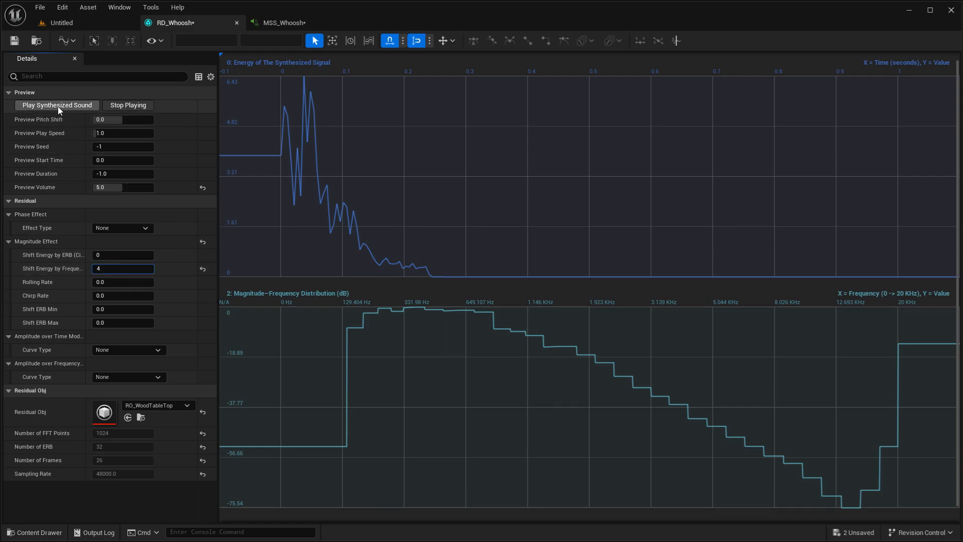
pyautogui.click(57, 106)
pyautogui.click(203, 268)
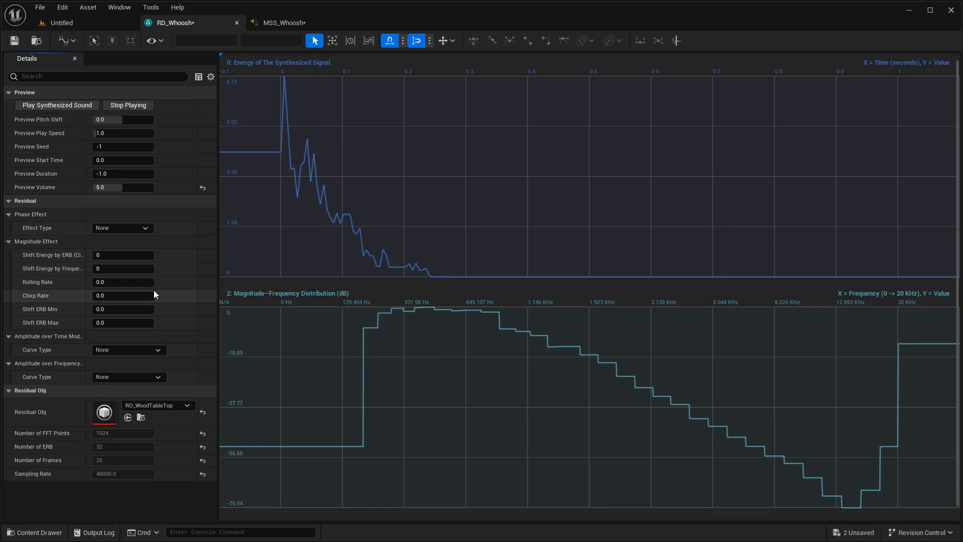
# - Try a positive Rolling Rate of about 25.4 and play the synthesized sound several times
pyautogui.moveTo(137, 286); pyautogui.dragTo(156, 288)
pyautogui.click(67, 107)
pyautogui.click(52, 98)
pyautogui.click(80, 106)
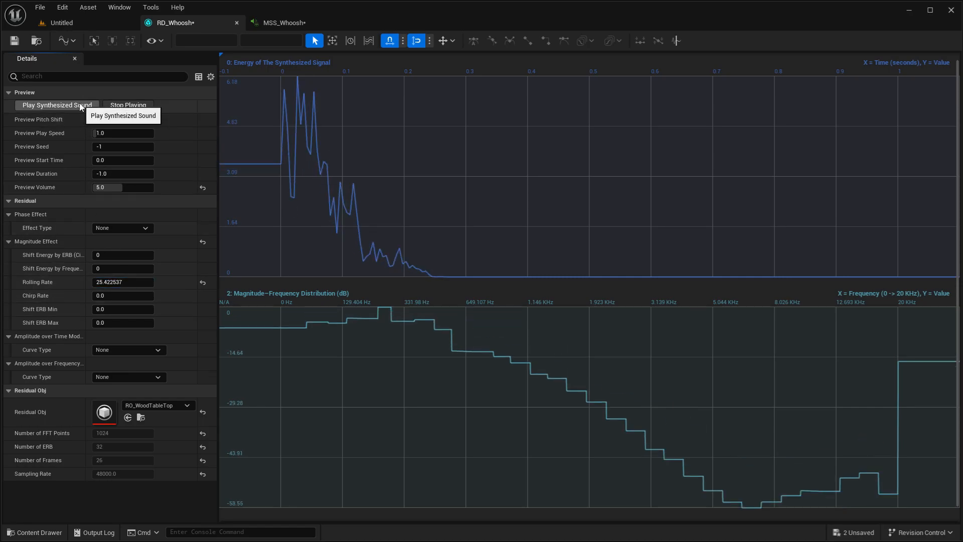
# - Set the Preview Play Speed to 0.25 and play the synthesized sound
pyautogui.click(118, 134)
pyautogui.write('9')
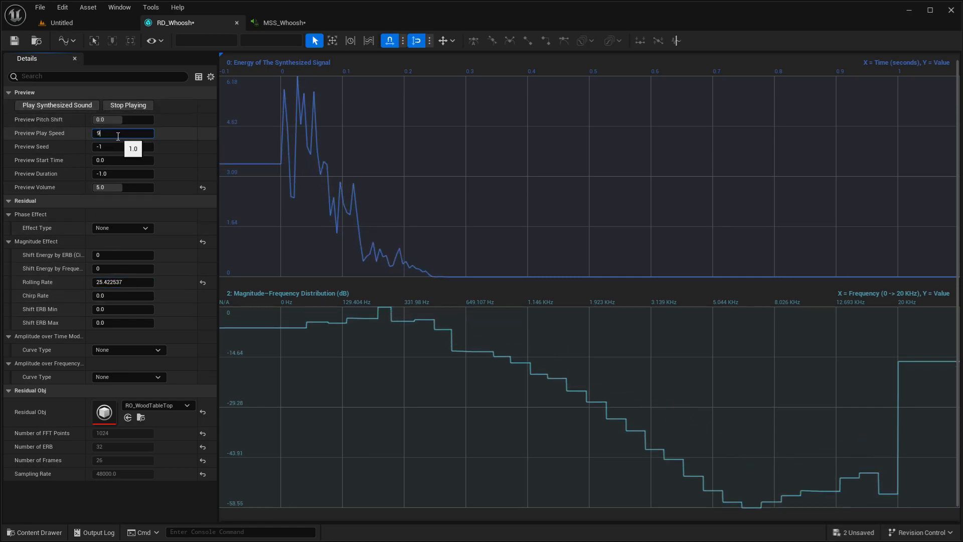
pyautogui.write('.25')
pyautogui.press('Return')
pyautogui.click(79, 108)
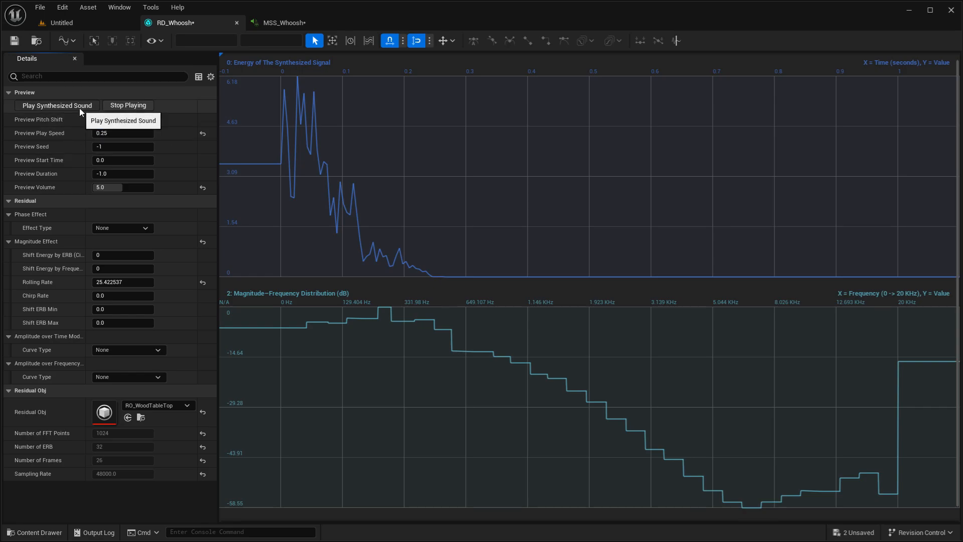
# - Try further Rolling Rate values, including about -20.7, playing the sound repeatedly, and reset the property to its default
pyautogui.moveTo(122, 282); pyautogui.dragTo(155, 282)
pyautogui.click(50, 105)
pyautogui.click(60, 97)
pyautogui.click(58, 98)
pyautogui.click(59, 104)
pyautogui.click(74, 108)
pyautogui.click(57, 107)
pyautogui.click(69, 107)
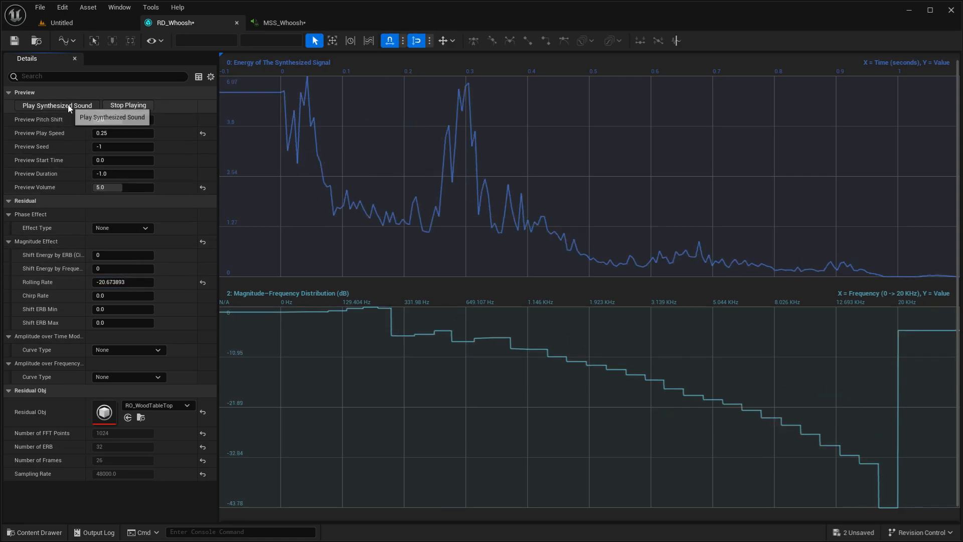
pyautogui.click(203, 283)
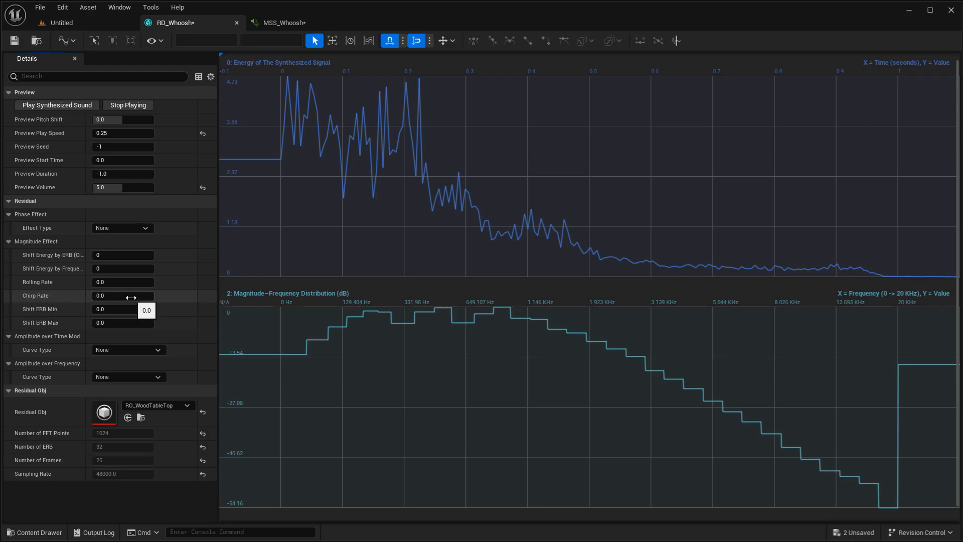
# - Try positive Chirp Rate values, including about 358 and 1330, playing the synthesized sound repeatedly
pyautogui.moveTo(131, 297); pyautogui.dragTo(170, 296)
pyautogui.click(78, 110)
pyautogui.click(74, 104)
pyautogui.click(48, 104)
pyautogui.click(48, 104)
pyautogui.click(62, 106)
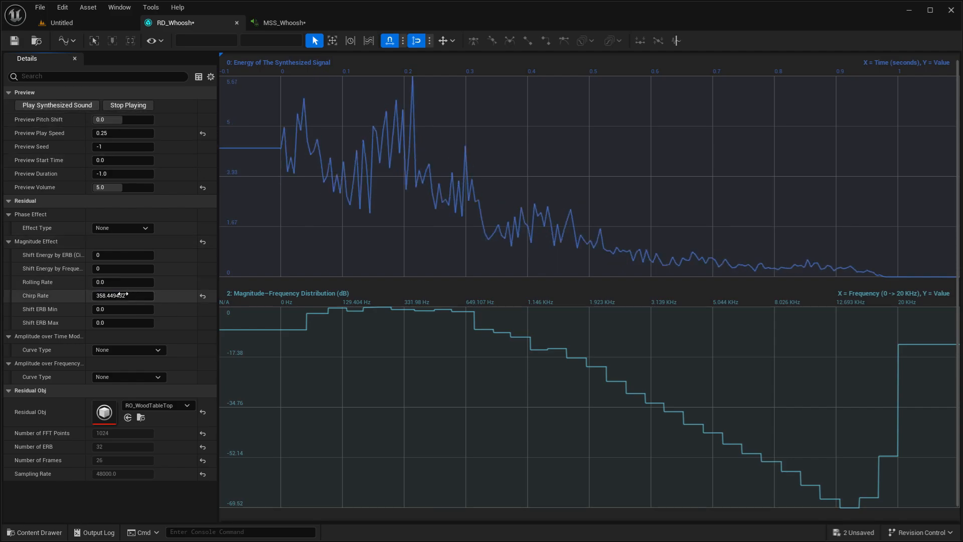
pyautogui.click(40, 103)
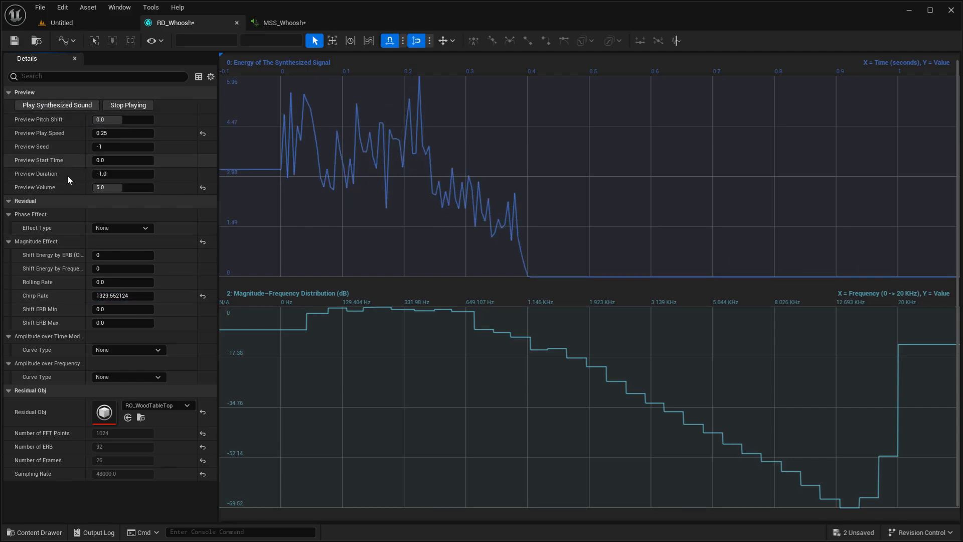
# - Try Chirp Rate values of about -1330 and -190, playing the sound with each, and reset the property to its default
pyautogui.click(94, 296)
pyautogui.click(97, 295)
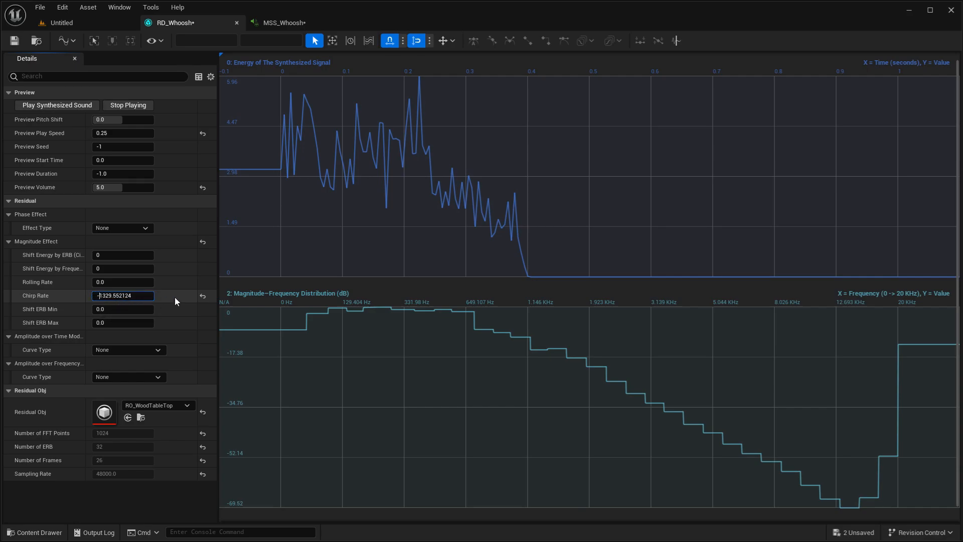
pyautogui.click(36, 105)
pyautogui.moveTo(115, 296); pyautogui.dragTo(80, 296)
pyautogui.moveTo(115, 296); pyautogui.dragTo(125, 296)
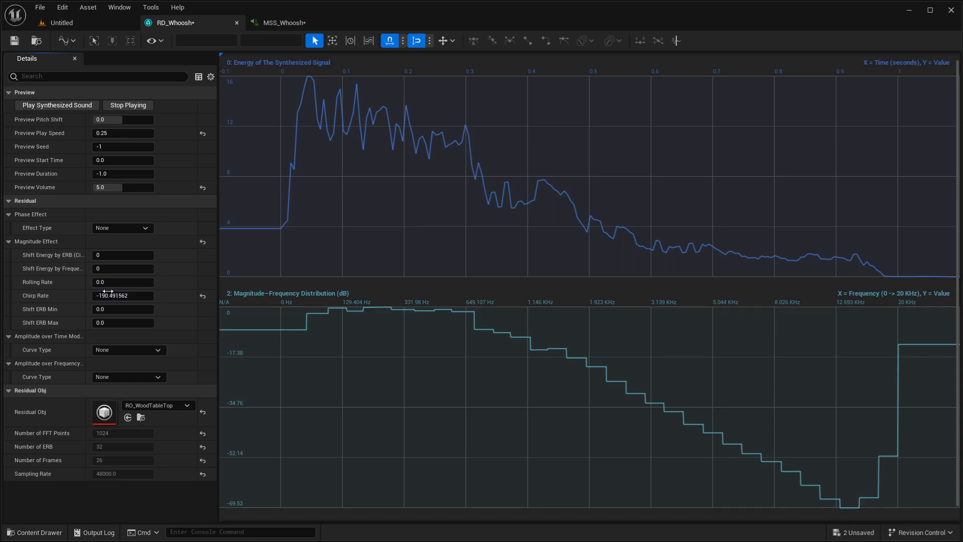
pyautogui.click(58, 106)
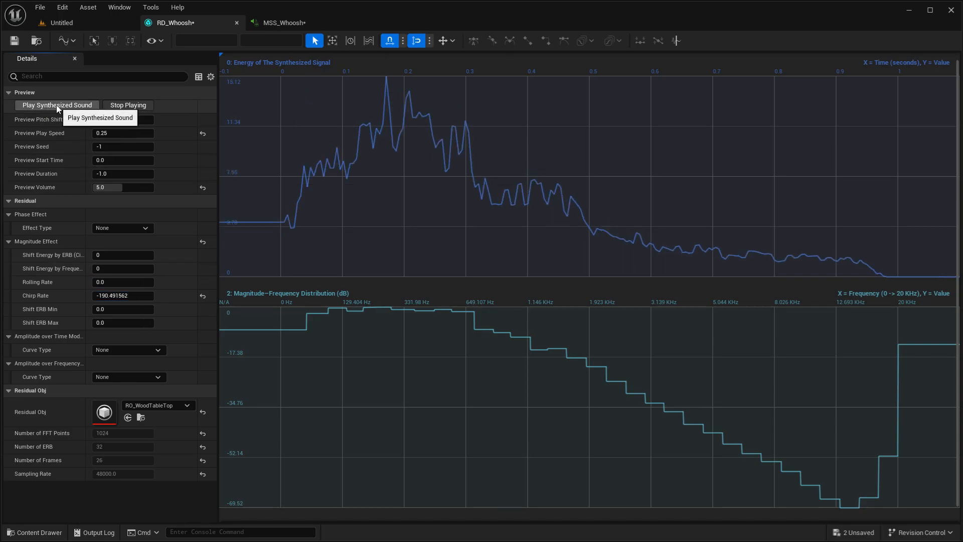
pyautogui.click(203, 297)
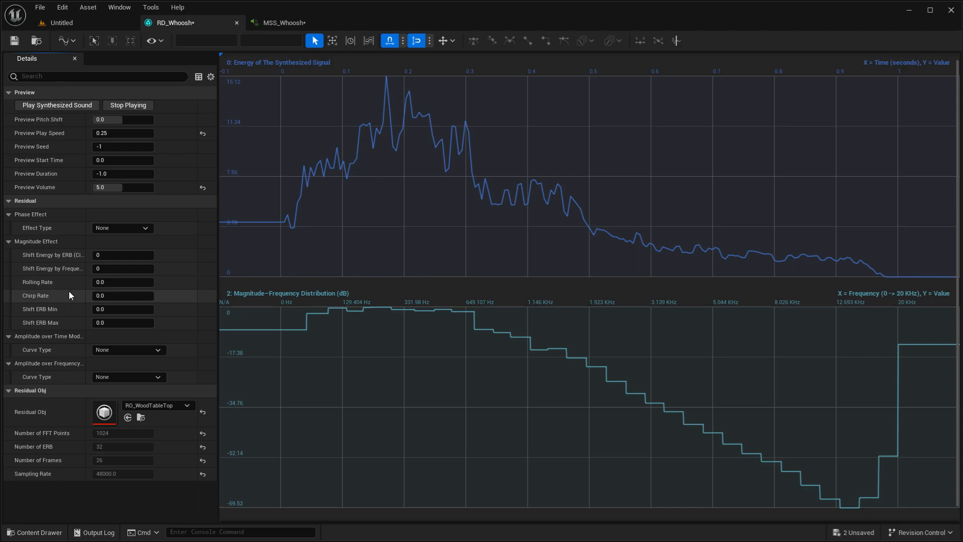
# - Try combining Rolling Rate and Chirp Rate, play the synthesized sound, and reset the whole Magnitude Effect
pyautogui.moveTo(106, 282); pyautogui.dragTo(104, 295)
pyautogui.click(56, 105)
pyautogui.click(202, 242)
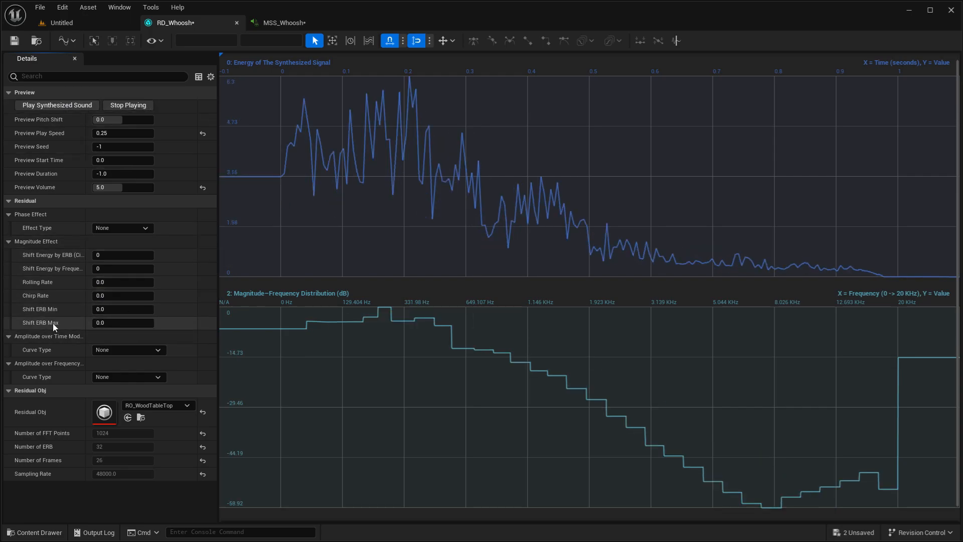
# - Try Shift ERB Min/Max at about 3.7/-10.3 and -10.2/7.8, playing each, and reset the Magnitude Effect
pyautogui.moveTo(122, 309); pyautogui.dragTo(95, 322)
pyautogui.click(49, 107)
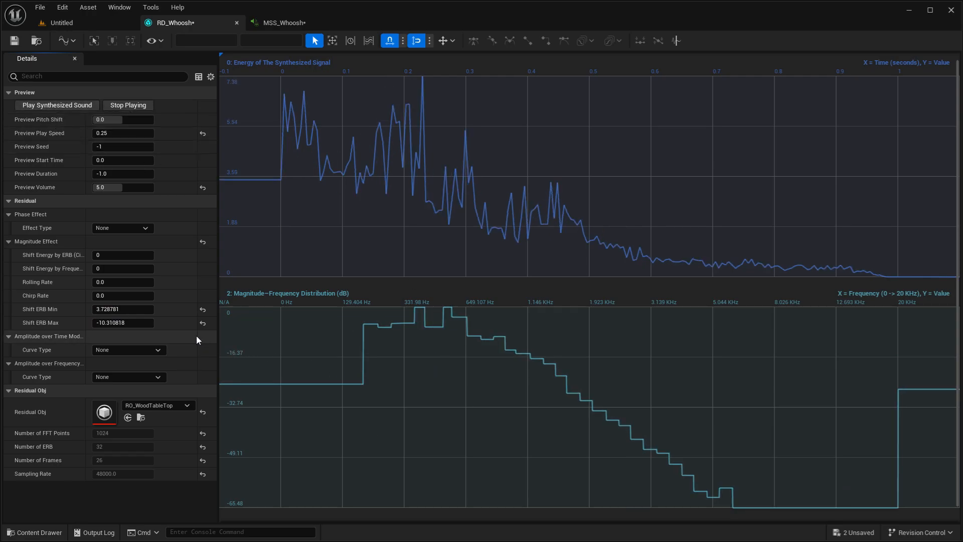
pyautogui.moveTo(117, 309)
pyautogui.mouseDown()
pyautogui.moveTo(100, 309)
pyautogui.moveTo(121, 324)
pyautogui.moveTo(110, 323)
pyautogui.mouseUp()
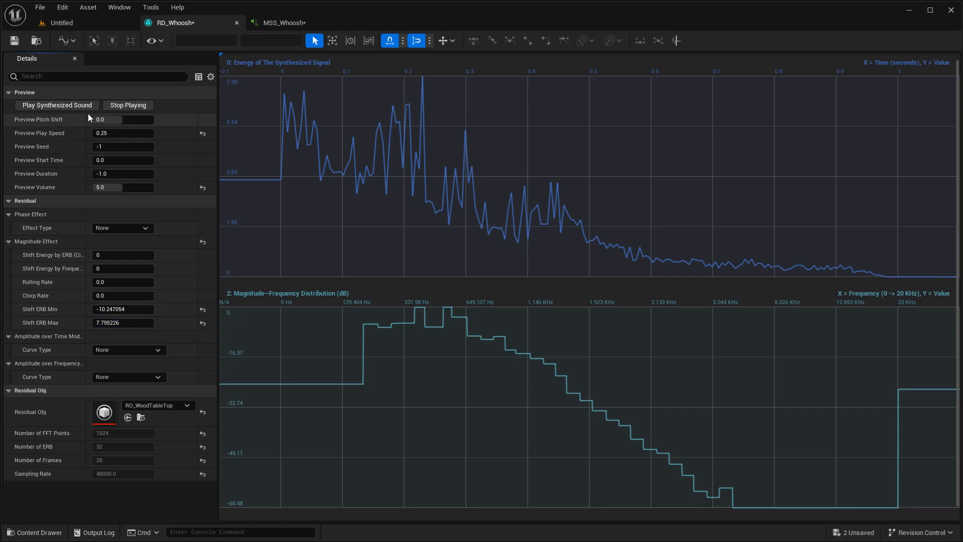
pyautogui.click(75, 106)
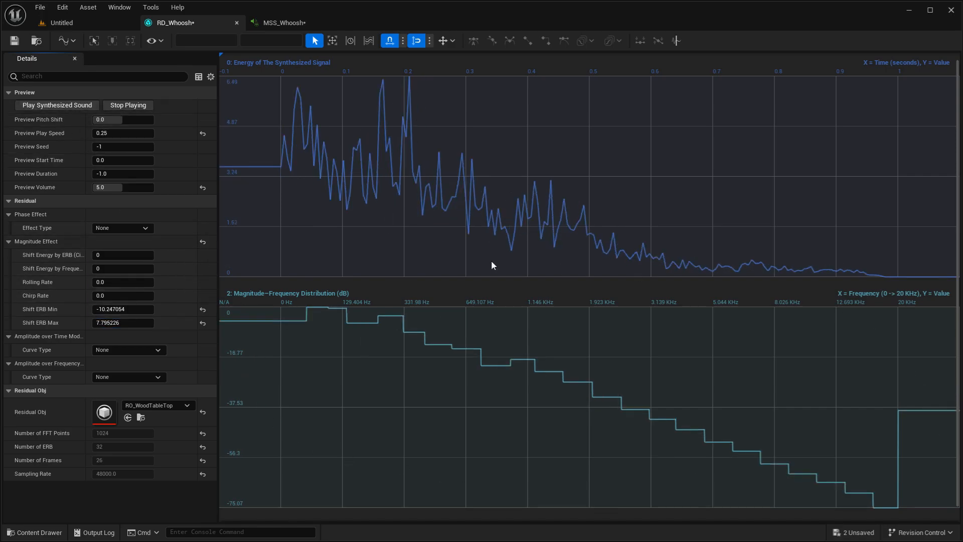
pyautogui.click(201, 243)
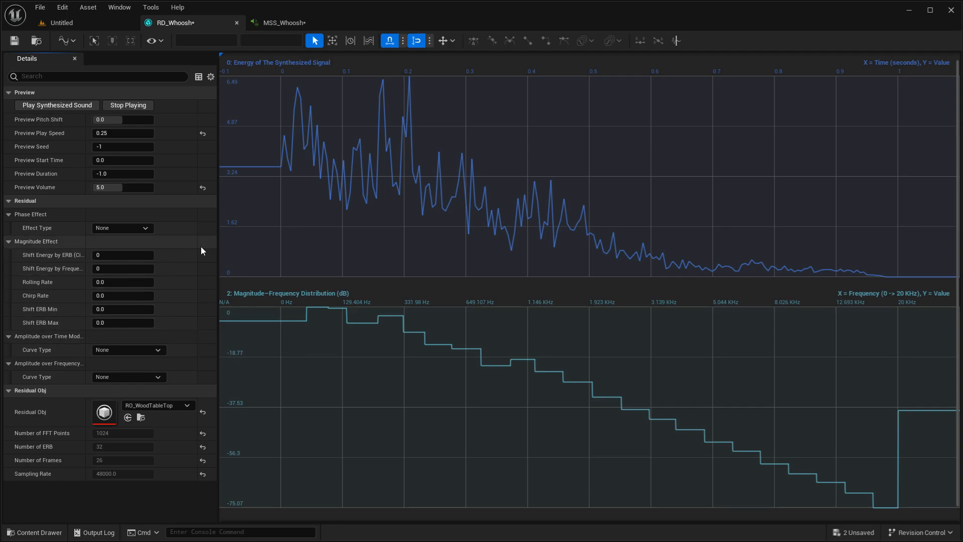
# - Set the Amplitude over Time Mod curve type to Custom and add keys at 0 and 0.5 seconds on its curve
pyautogui.click(137, 352)
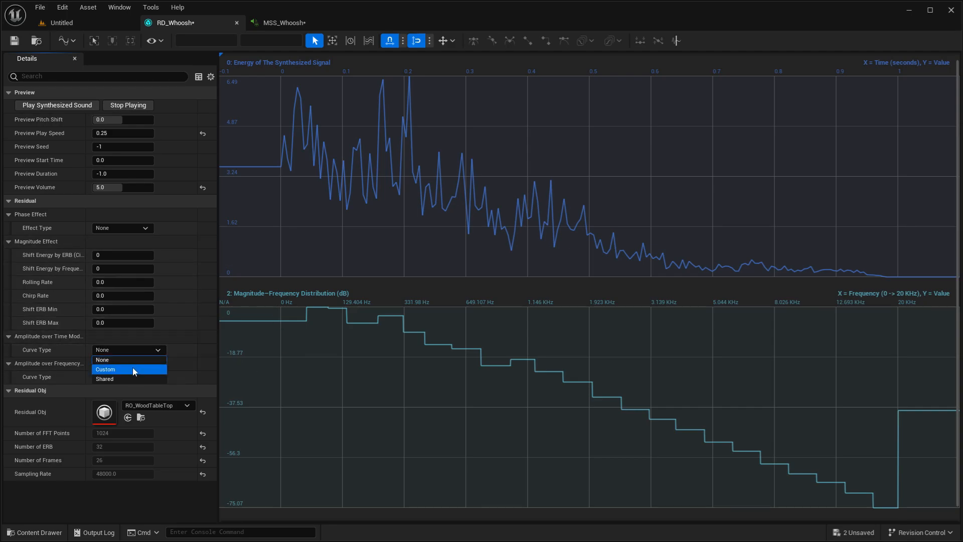
pyautogui.click(123, 369)
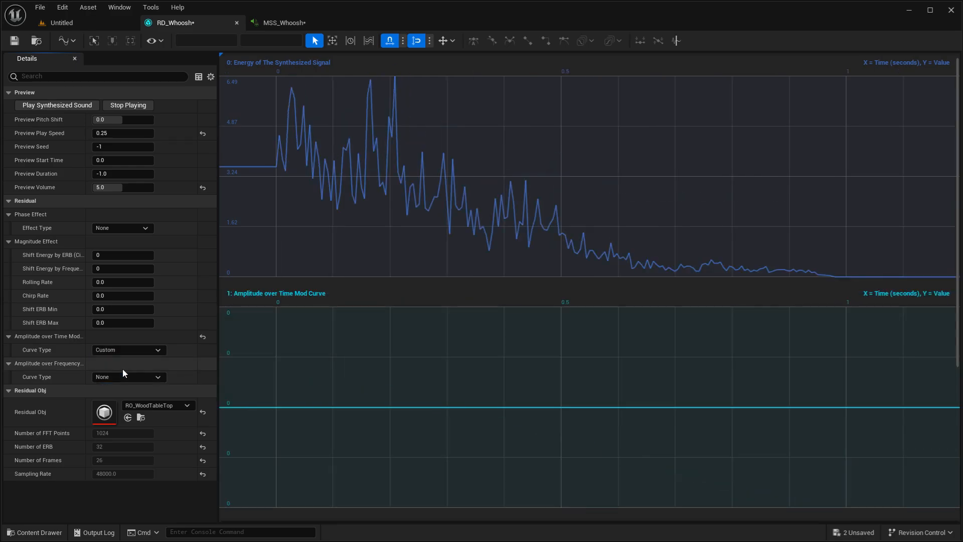
pyautogui.scroll(-3, 377, 341)
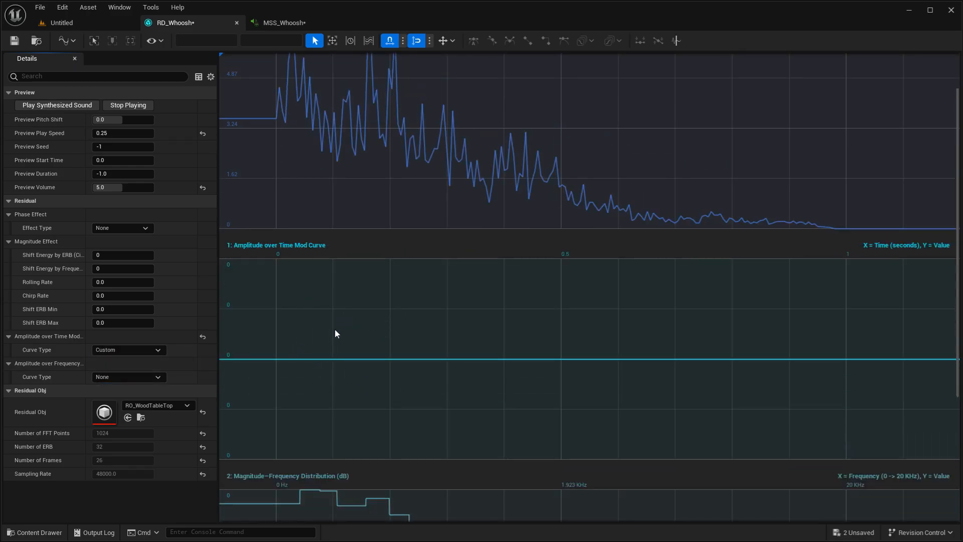
pyautogui.middleClick(276, 360)
pyautogui.middleClick(562, 360)
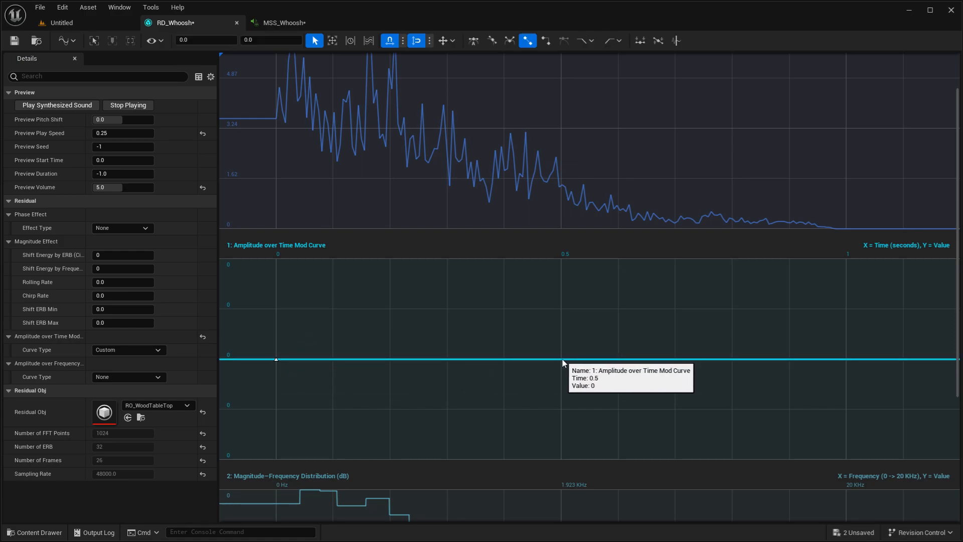
# - Set the value of the amplitude curve's key at 0 seconds to 1
pyautogui.click(262, 40)
pyautogui.write('2')
pyautogui.press('BackSpace')
pyautogui.write('1')
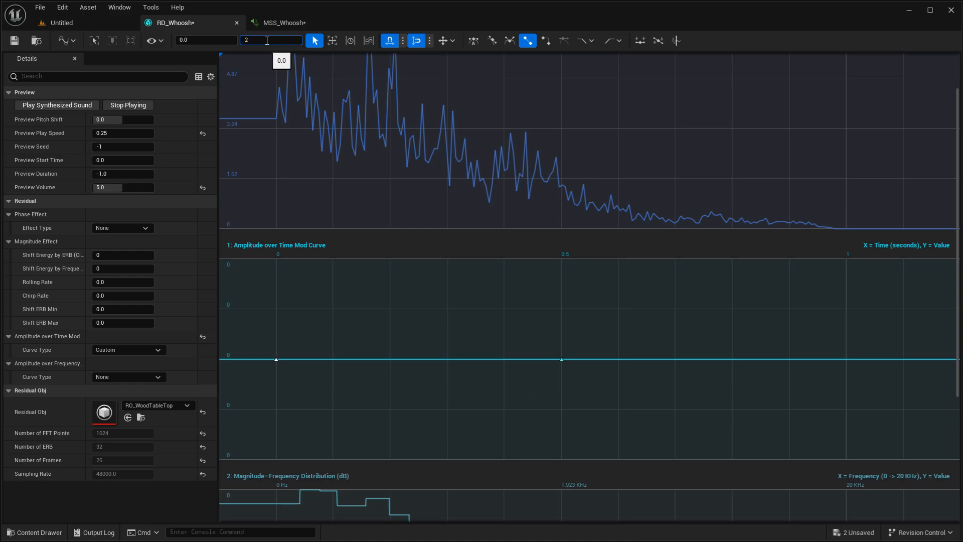
pyautogui.press('Return')
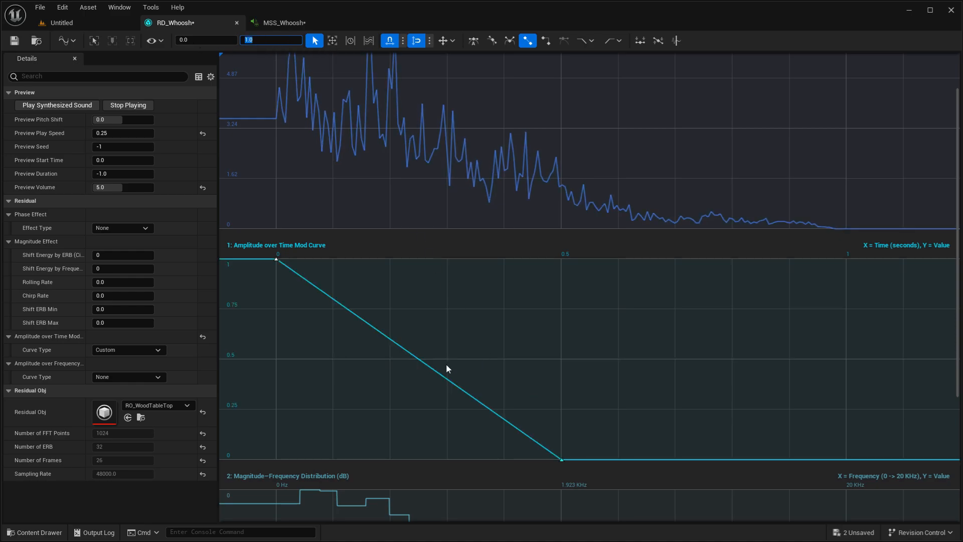
# - Add amplitude curve keys at 0.1 s with value 0.5 and 0.3 s with value 0.75, and play the synthesized sound
pyautogui.middleClick(344, 308)
pyautogui.middleClick(429, 369)
pyautogui.moveTo(447, 359); pyautogui.dragTo(445, 309)
pyautogui.moveTo(333, 310); pyautogui.dragTo(333, 359)
pyautogui.click(63, 106)
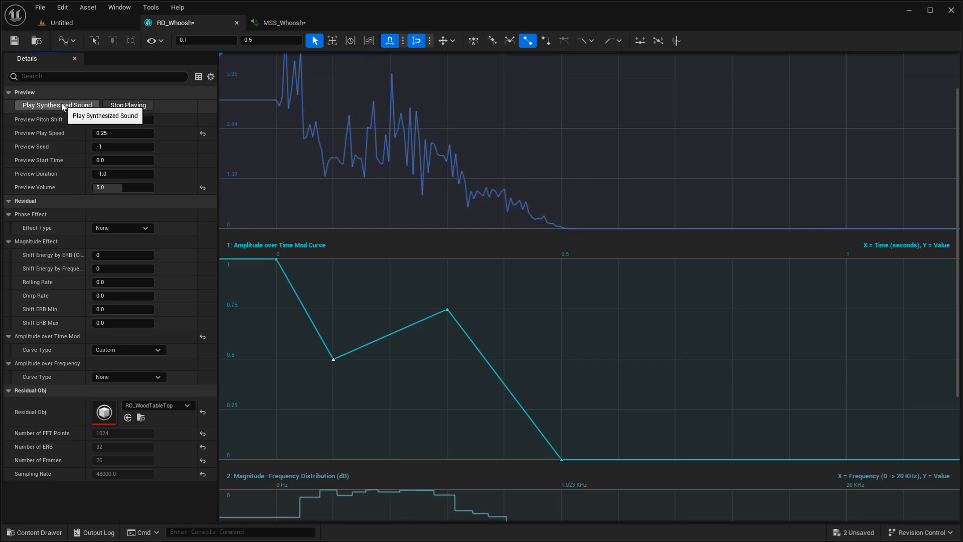
# - Move the amplitude curve's end key to 0.4 s and its 0.3 s key to 0.2 s with value 1, then play the sound
pyautogui.click(561, 458)
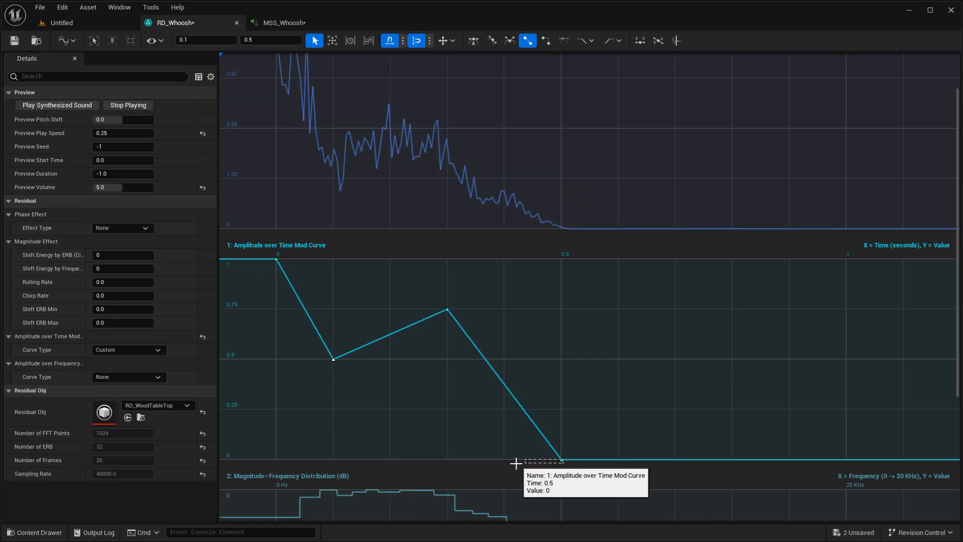
pyautogui.moveTo(561, 459); pyautogui.dragTo(504, 460)
pyautogui.moveTo(447, 310); pyautogui.dragTo(390, 260)
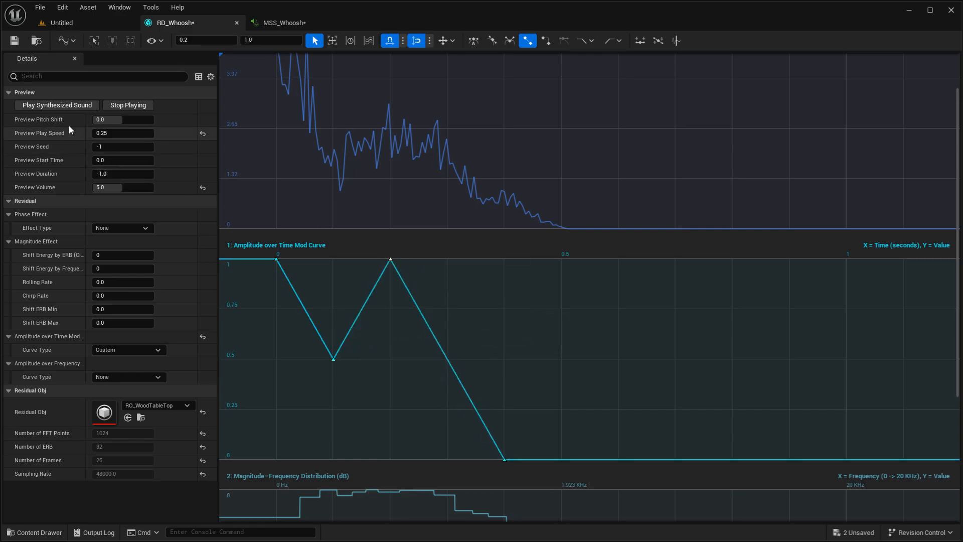
pyautogui.click(65, 107)
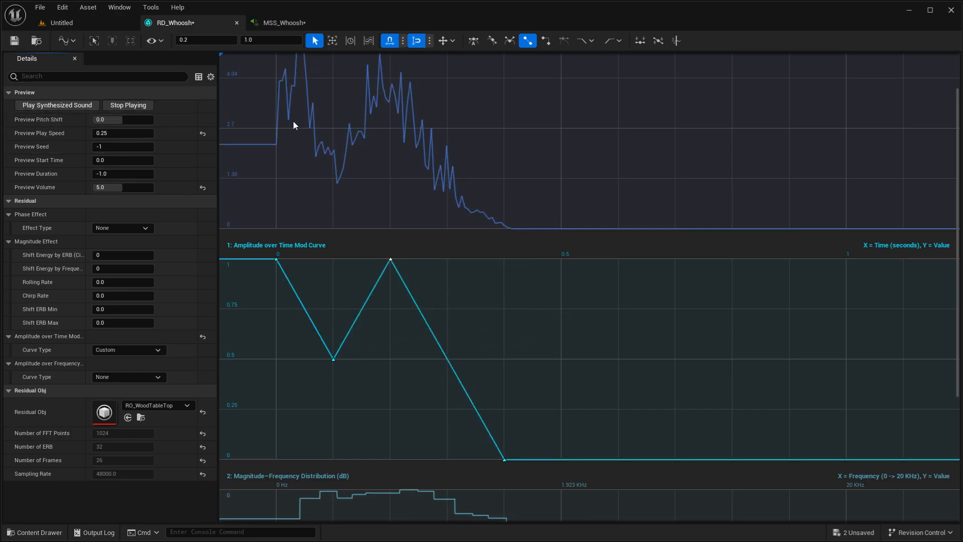
# - Set the Amplitude over Time Mod curve type to Shared and create a CurveFloat asset named C_WhooshSFX in the Tutorial folder
pyautogui.click(131, 350)
pyautogui.click(116, 378)
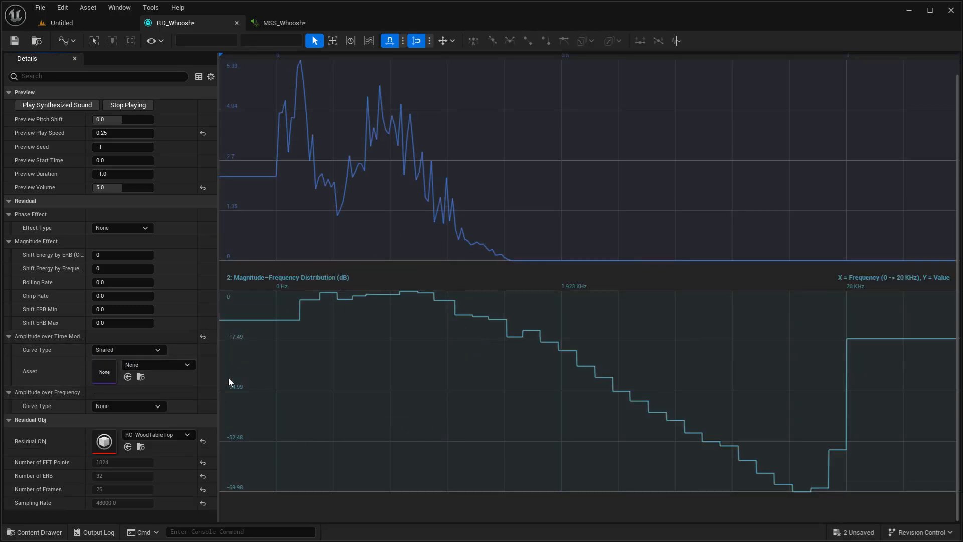
pyautogui.click(80, 23)
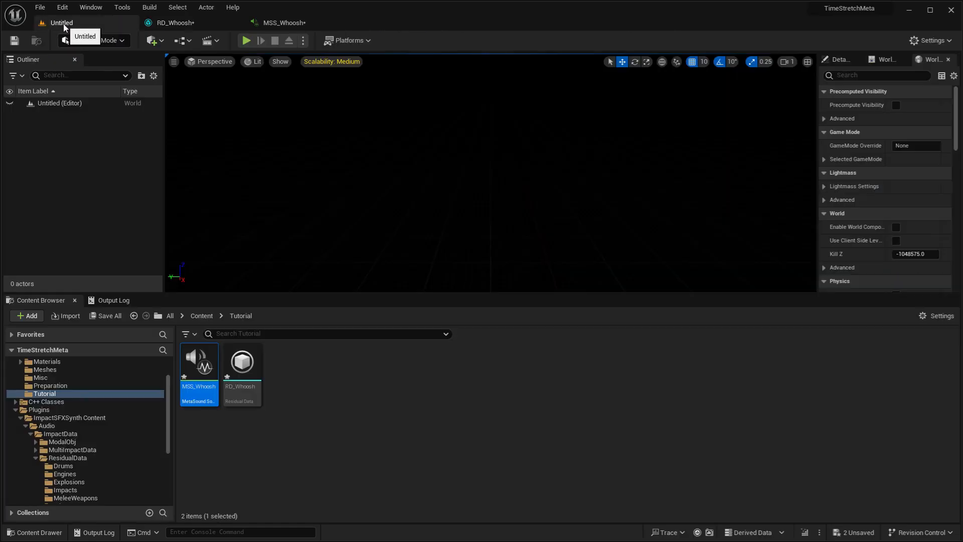
pyautogui.rightClick(340, 396)
pyautogui.moveTo(431, 327)
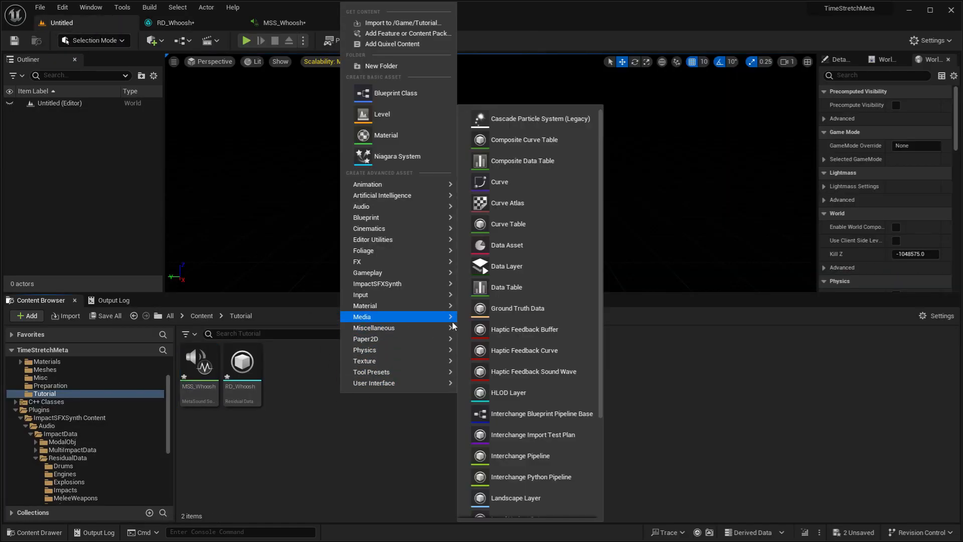
pyautogui.click(547, 182)
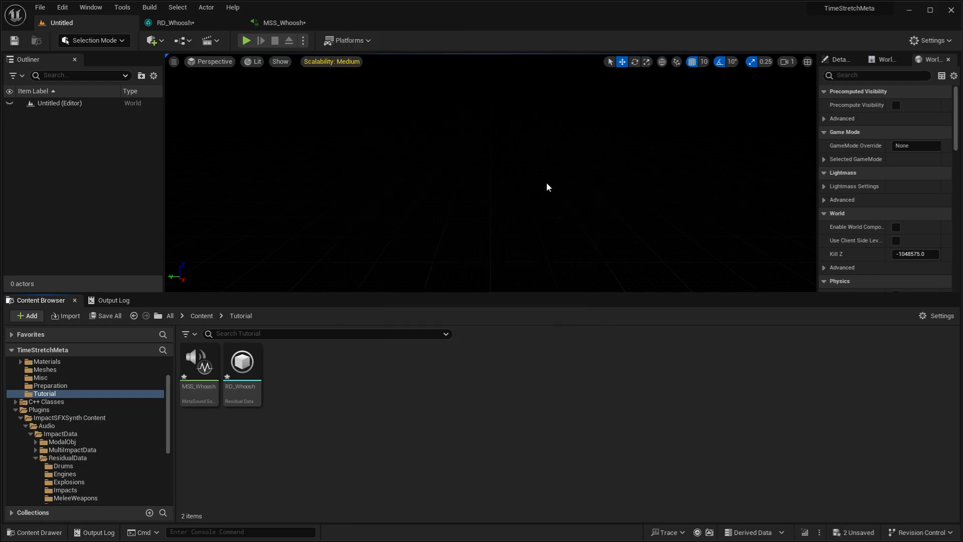
pyautogui.click(370, 195)
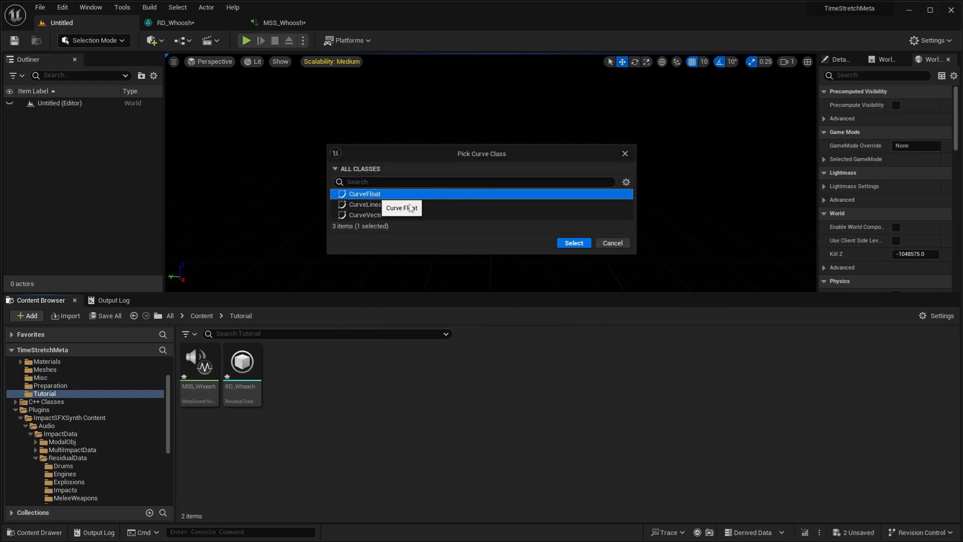
pyautogui.click(570, 243)
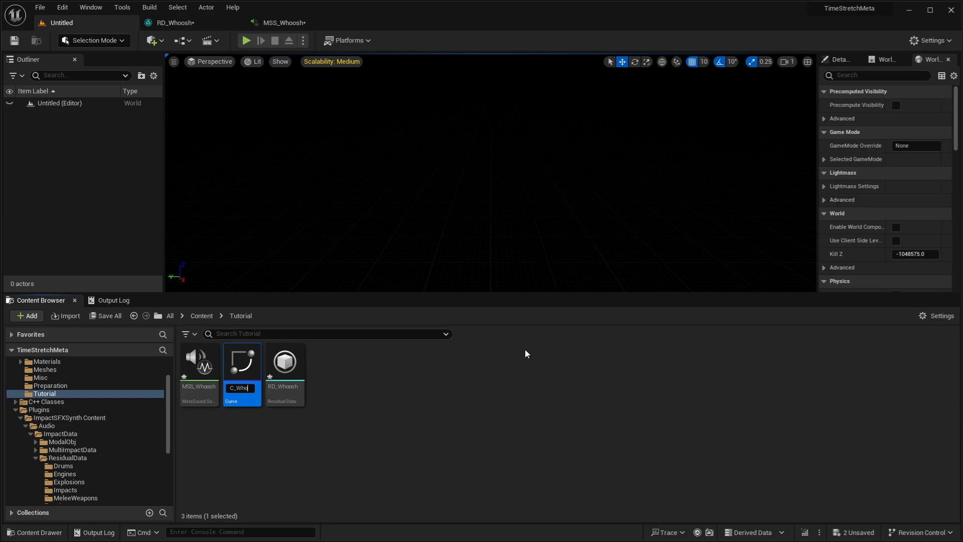
pyautogui.write('C_WhooshSFX')
pyautogui.press('Return')
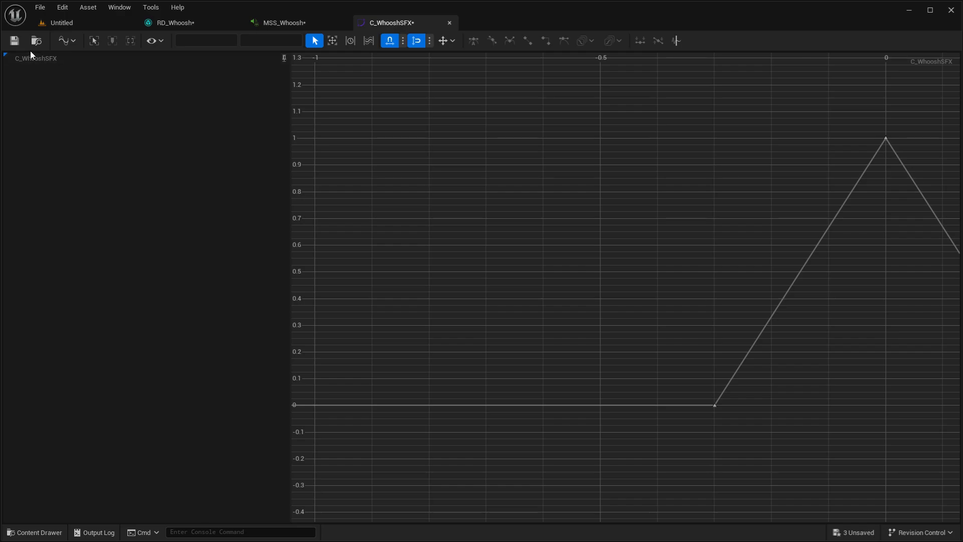
# - Play RD_Whoosh's synthesized sound with the shared curve C_WhooshSFX and close the curve asset
pyautogui.click(180, 25)
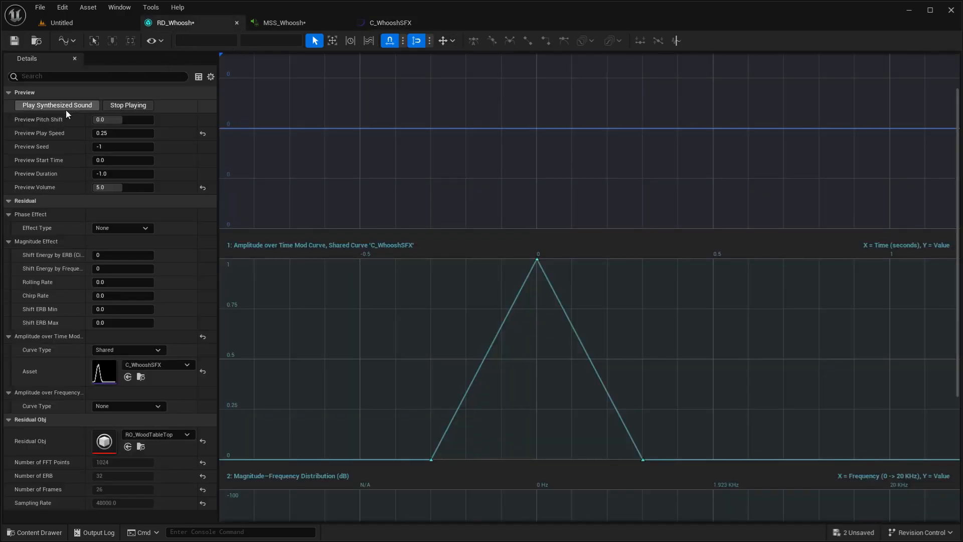
pyautogui.click(52, 105)
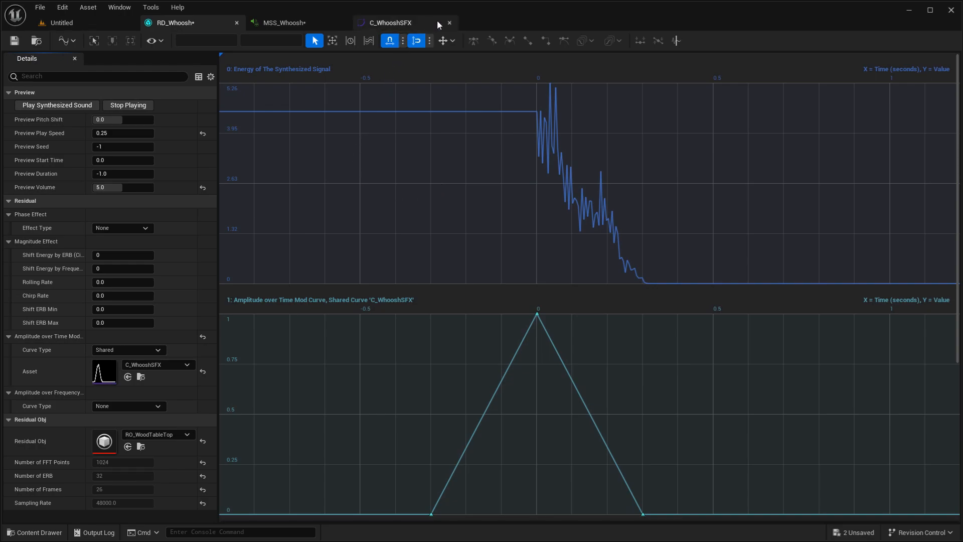
pyautogui.click(450, 22)
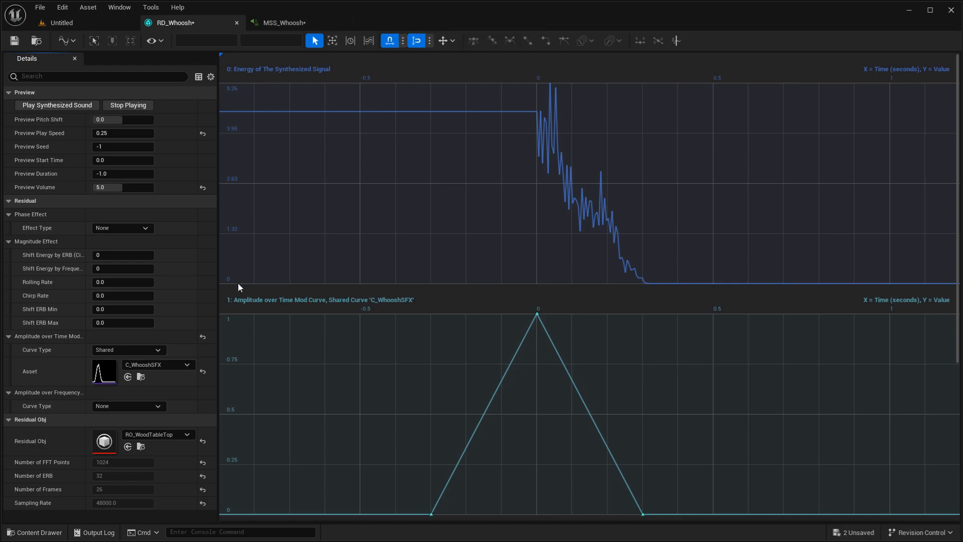
# - Reset the Amplitude over Time Mod and set the Amplitude over Frequency Mod curve type to Custom
pyautogui.click(203, 337)
pyautogui.click(129, 377)
pyautogui.click(141, 397)
pyautogui.scroll(-5, 506, 302)
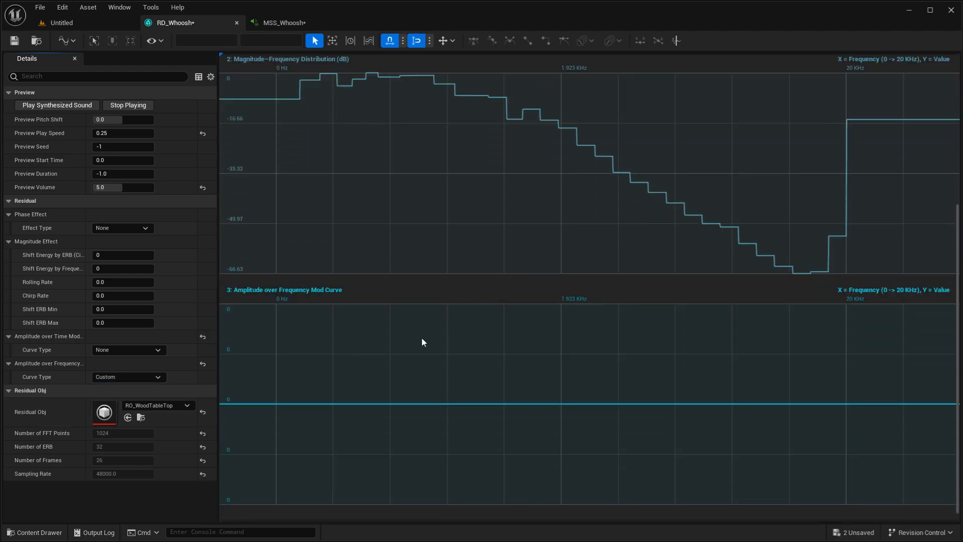
pyautogui.scroll(-1, 797, 328)
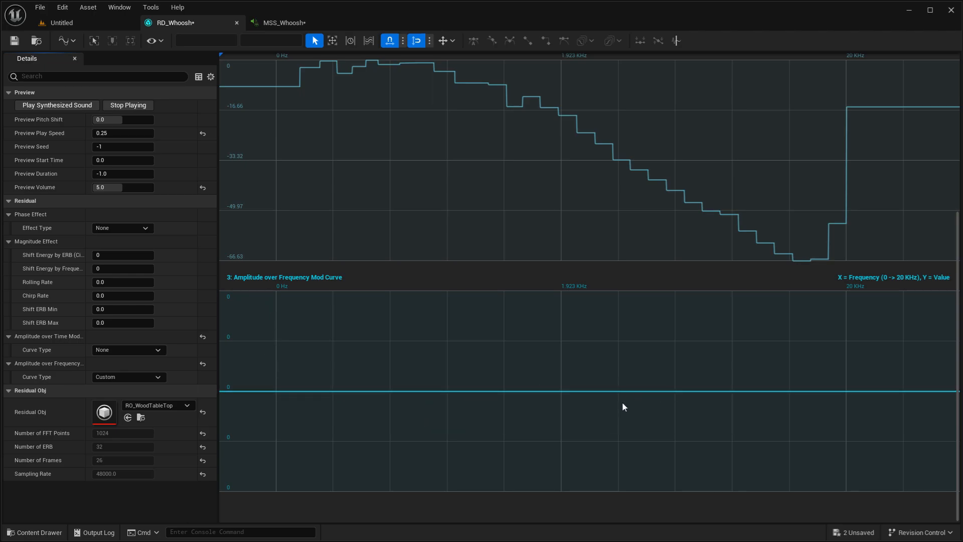
# - Add frequency curve keys at 0.5 and 1.0, set the 0.5 key's value to 1, and play the synthesized sound
pyautogui.middleClick(561, 392)
pyautogui.middleClick(847, 391)
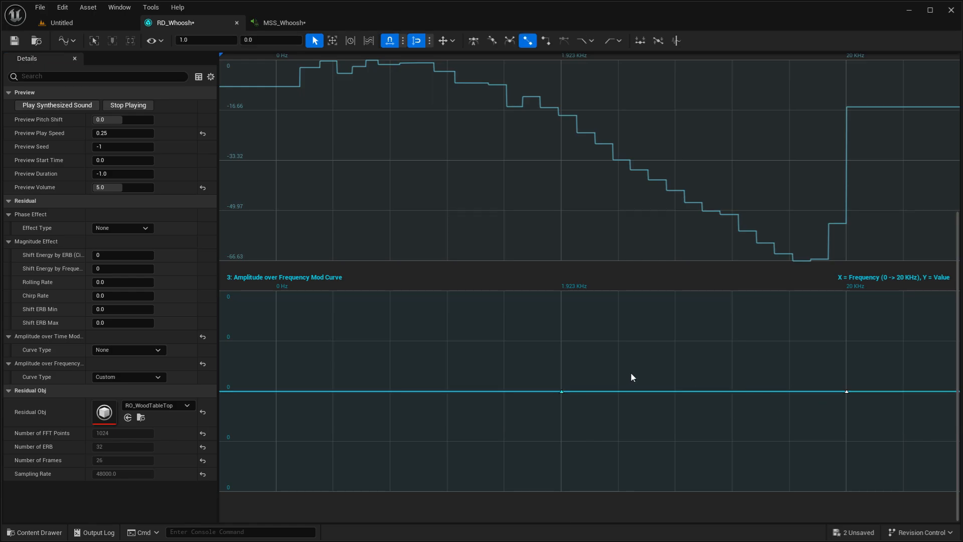
pyautogui.click(255, 42)
pyautogui.write('1')
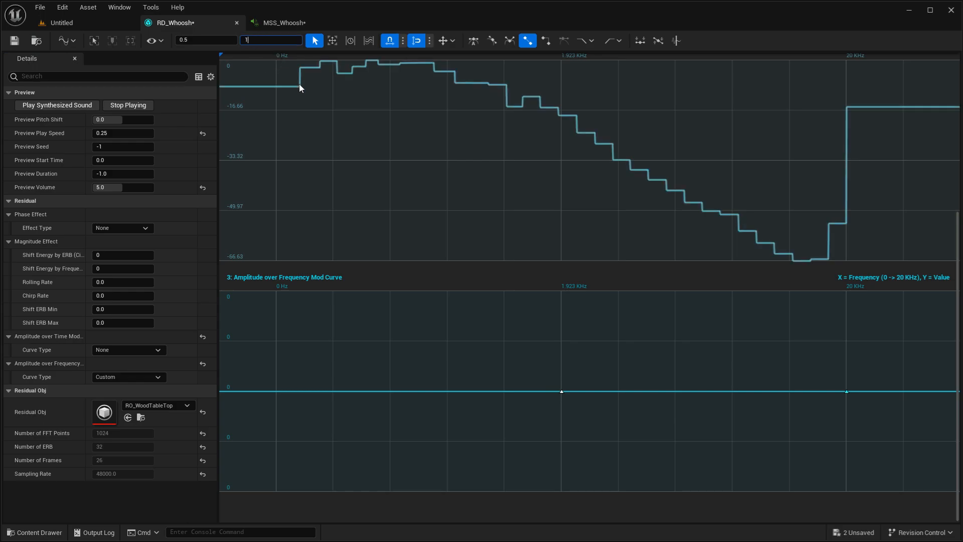
pyautogui.press('Return')
pyautogui.click(50, 108)
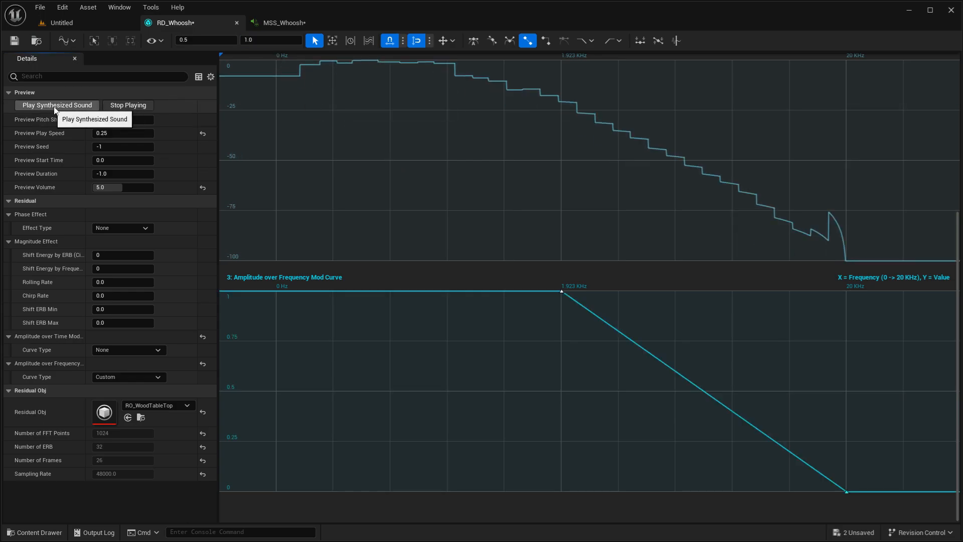
# - Move the frequency curve's zero-value key to 0.9 and its value-1 key to 0.7, and play the synthesized sound
pyautogui.moveTo(848, 493); pyautogui.dragTo(792, 494)
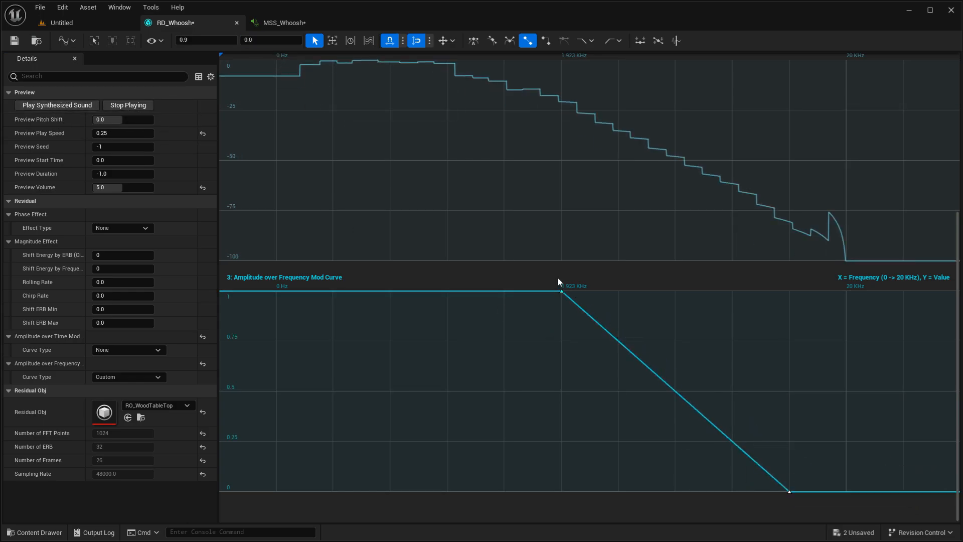
pyautogui.moveTo(560, 291); pyautogui.dragTo(675, 291)
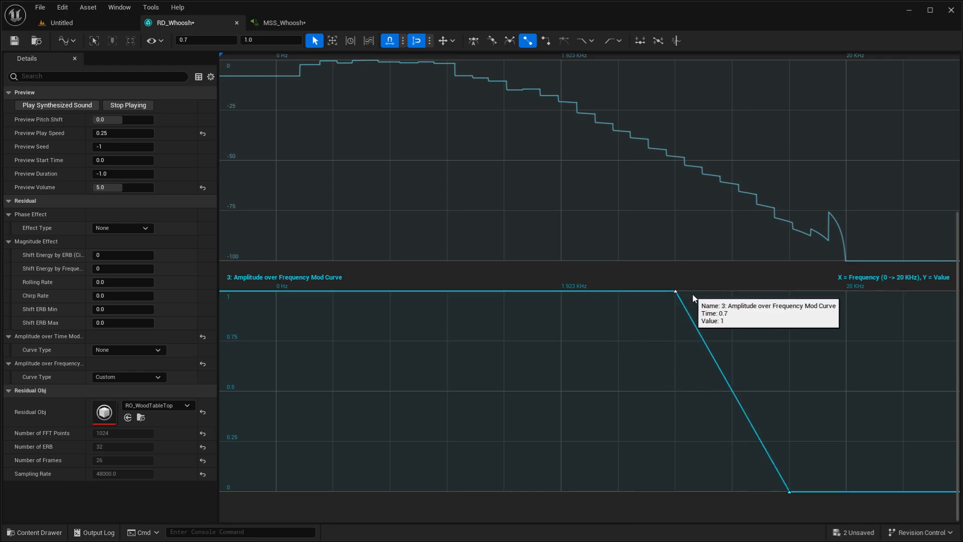
pyautogui.click(64, 106)
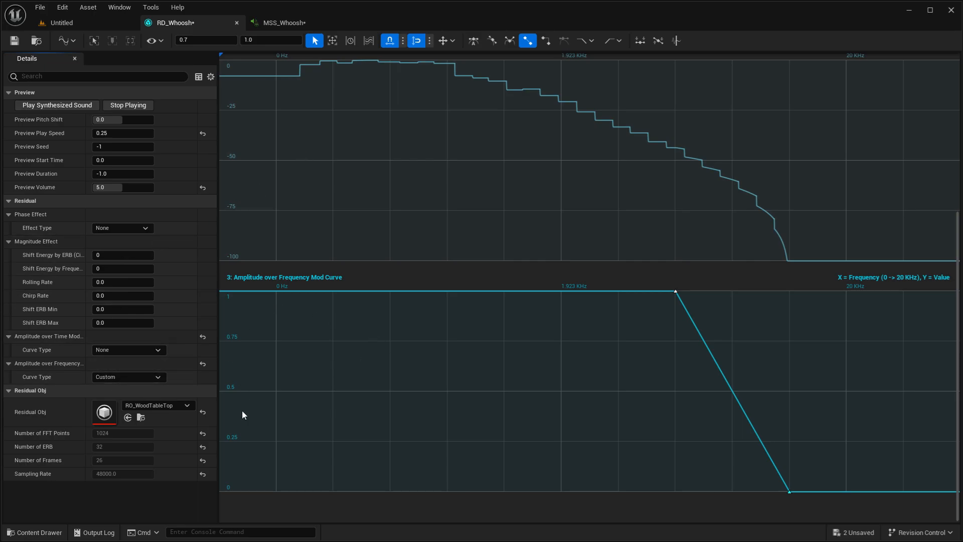
# - Switch the Residual Obj to RO_WaterFallNoise, set Preview Volume to 2, and play the synthesized sound
pyautogui.click(165, 407)
pyautogui.write('noise')
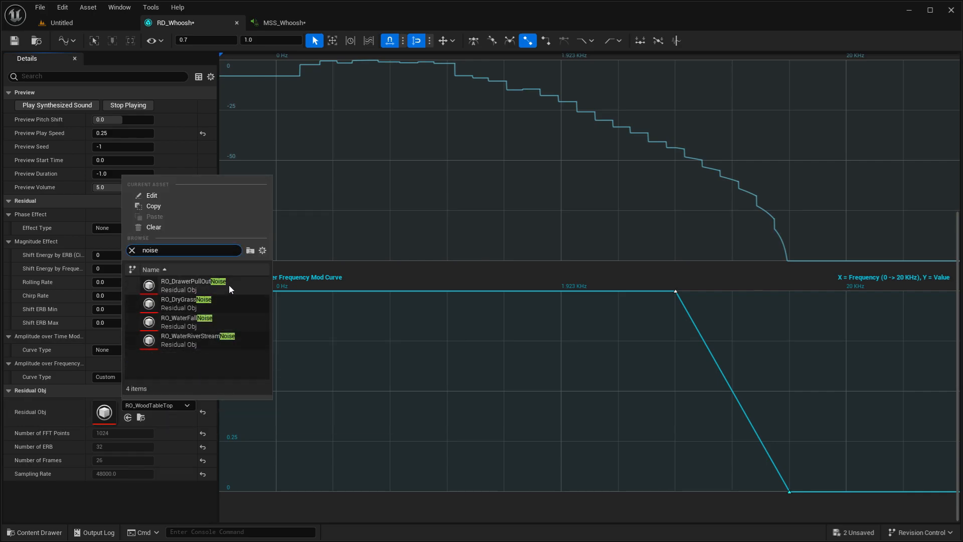
pyautogui.click(231, 321)
pyautogui.click(150, 188)
pyautogui.press('Return')
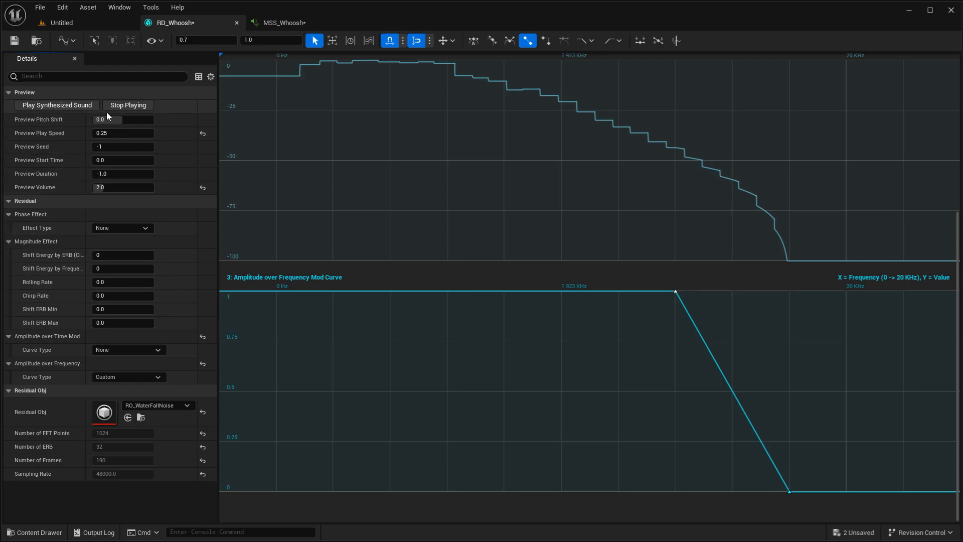
pyautogui.click(82, 107)
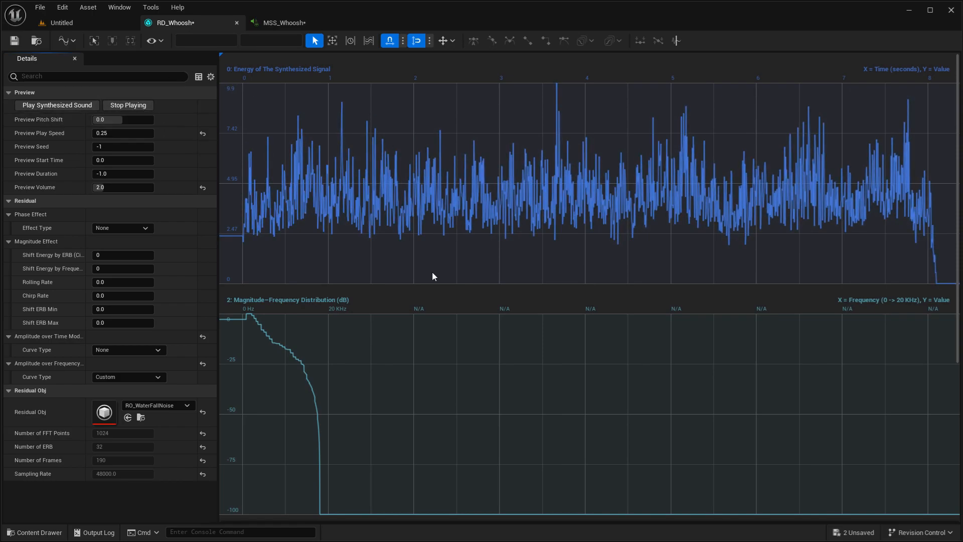
# - Add a key at 0 Hz with value 1 to the Amplitude over Frequency Mod Curve and examine the frequency scale
pyautogui.scroll(-5, 426, 276)
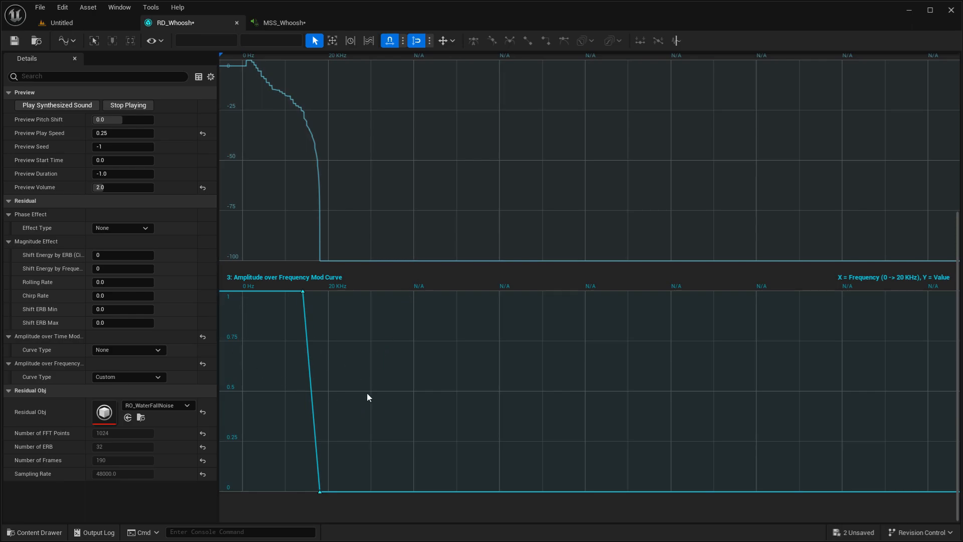
pyautogui.click(241, 293)
pyautogui.moveTo(285, 403); pyautogui.dragTo(311, 267)
pyautogui.press('f')
pyautogui.click(415, 217)
pyautogui.scroll(5, 541, 228)
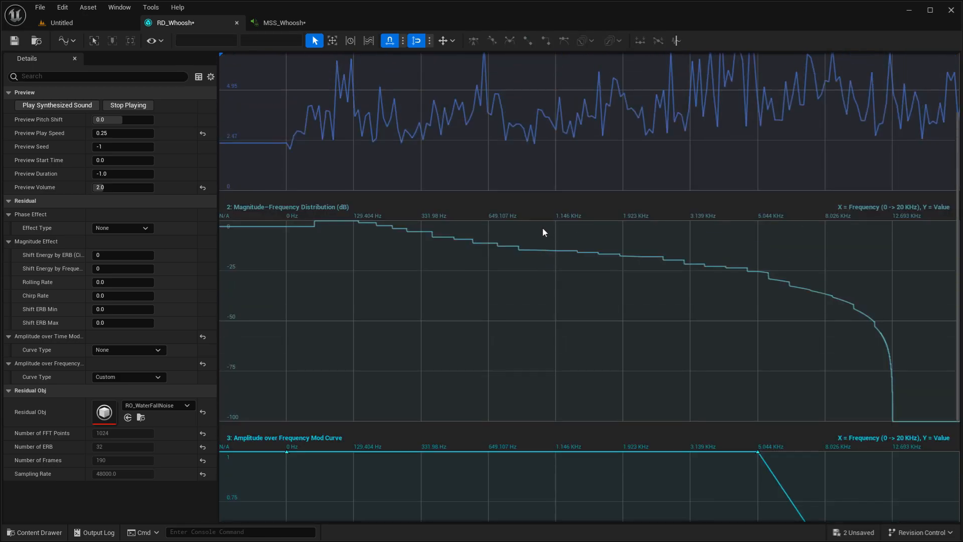
pyautogui.scroll(-5, 541, 227)
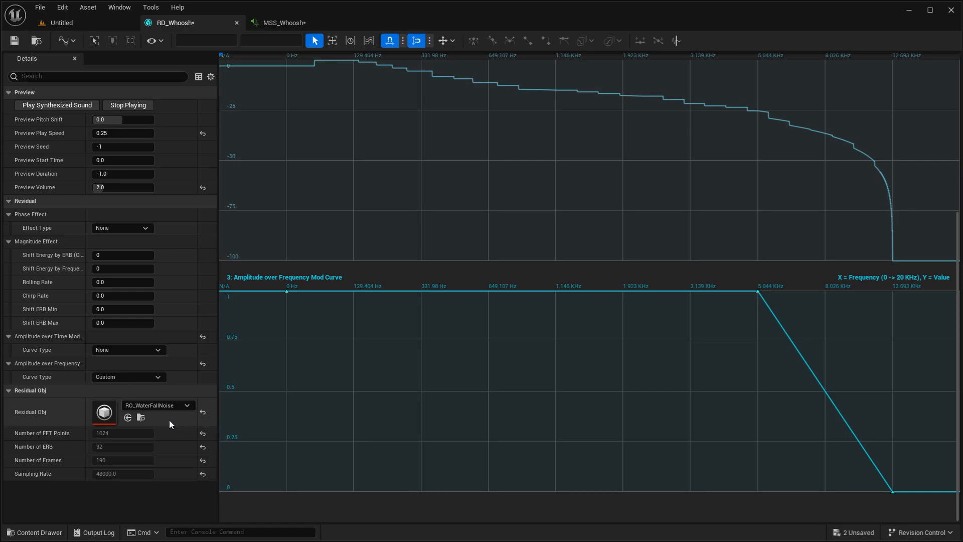
# - Set the Residual Obj to RO_WoodTableTop and reset the Amplitude over Frequency Mod
pyautogui.click(152, 407)
pyautogui.write('Wood')
pyautogui.click(194, 277)
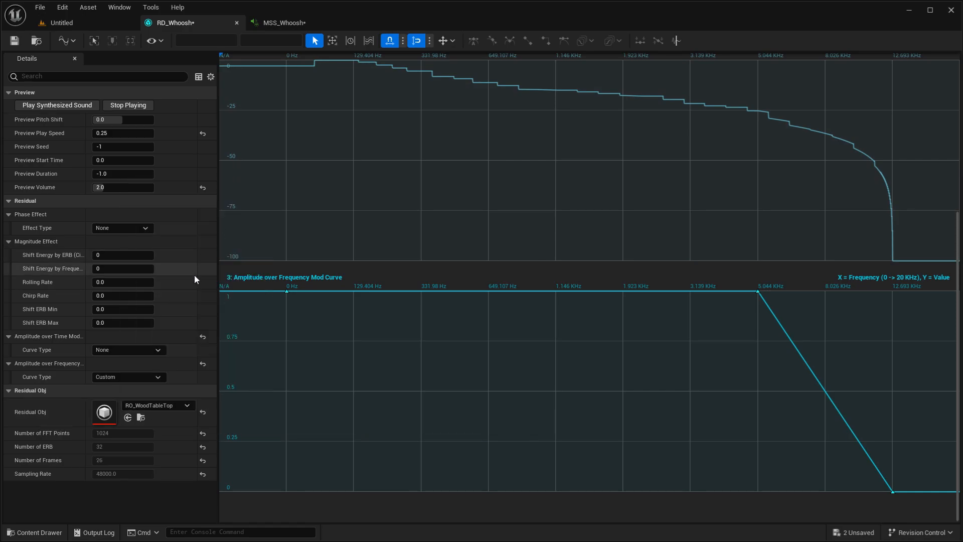
pyautogui.click(203, 364)
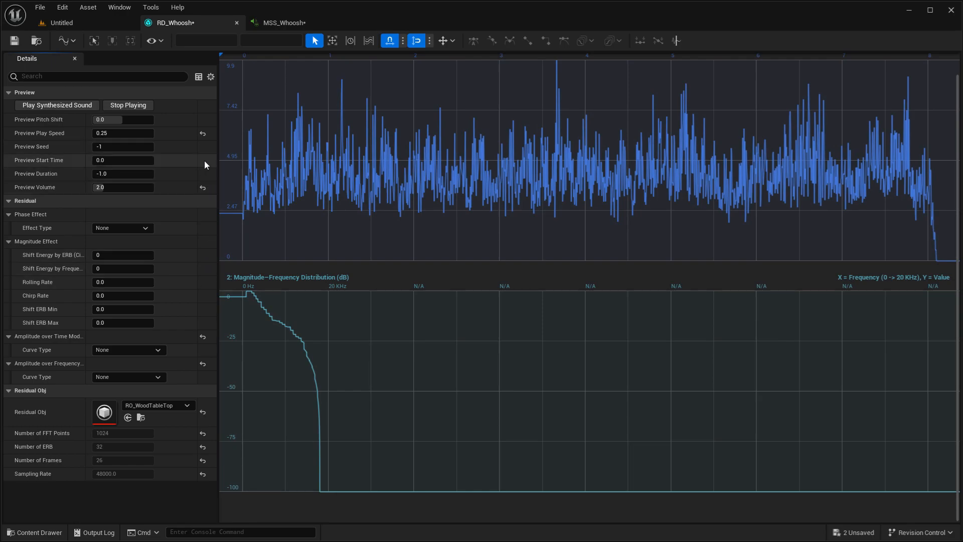
# - Set Preview Start Time to about -0.792 and play the synthesized sound twice
pyautogui.moveTo(130, 160); pyautogui.dragTo(118, 160)
pyautogui.click(86, 109)
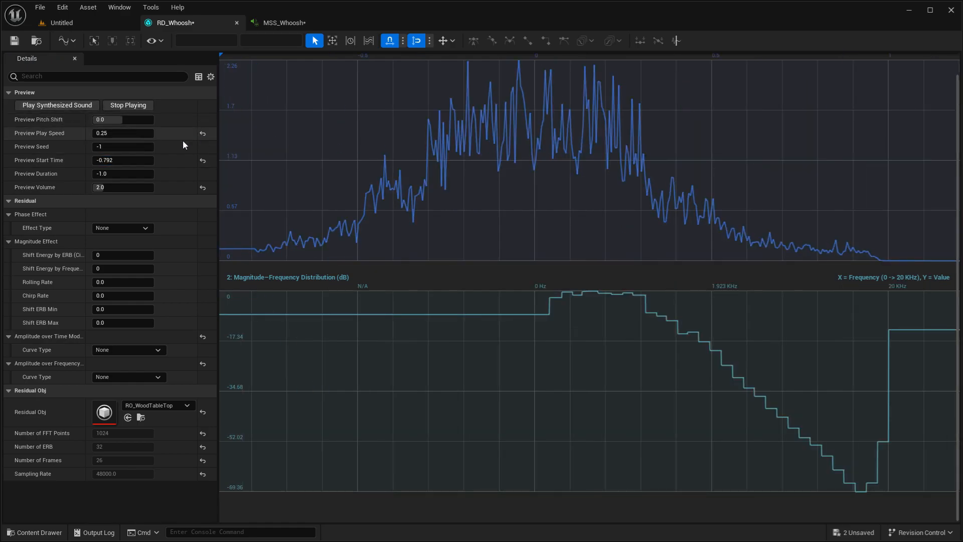
pyautogui.click(85, 106)
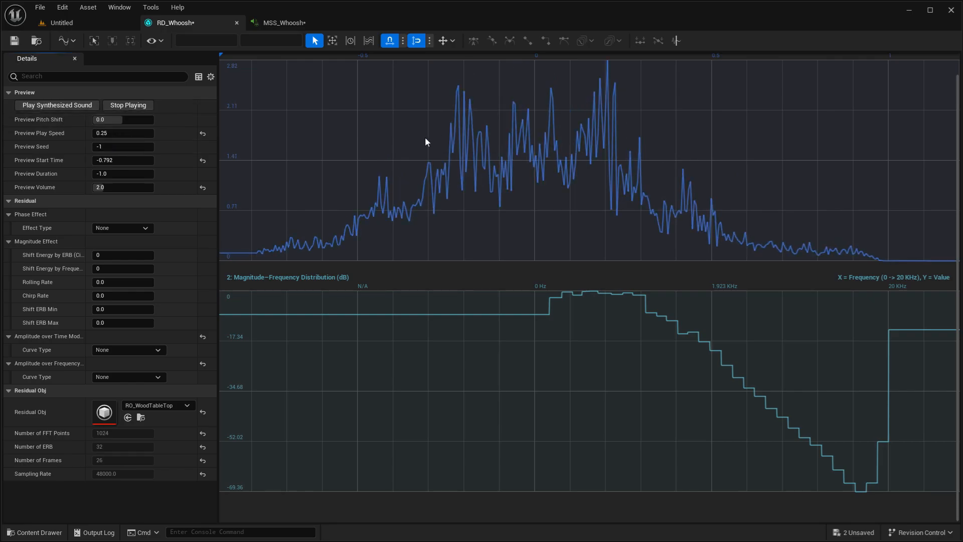
# - Reset Preview Play Speed to 1.0, set Preview Volume to 5, and play the synthesized sound with each setting
pyautogui.click(202, 133)
pyautogui.click(74, 106)
pyautogui.click(74, 107)
pyautogui.click(122, 187)
pyautogui.write('5')
pyautogui.press('Return')
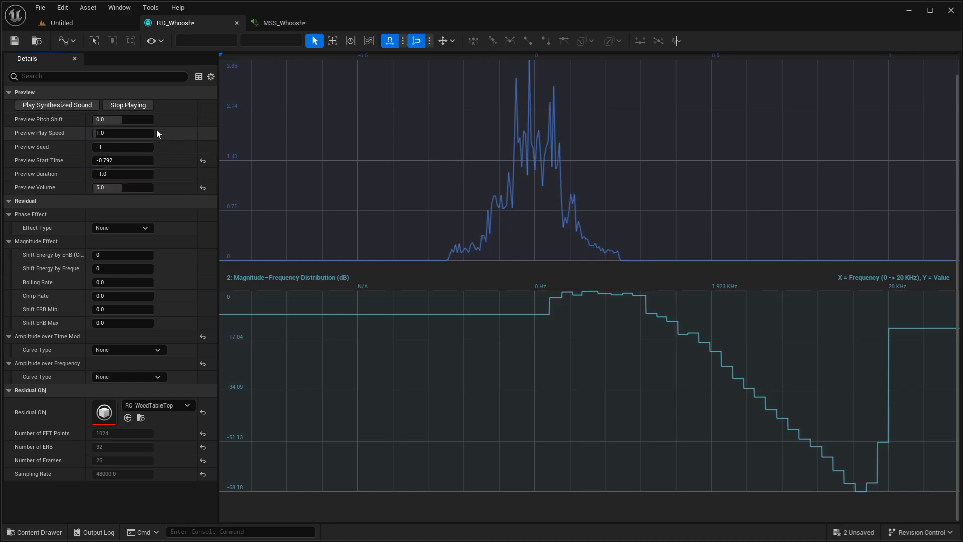
pyautogui.click(75, 105)
pyautogui.click(75, 106)
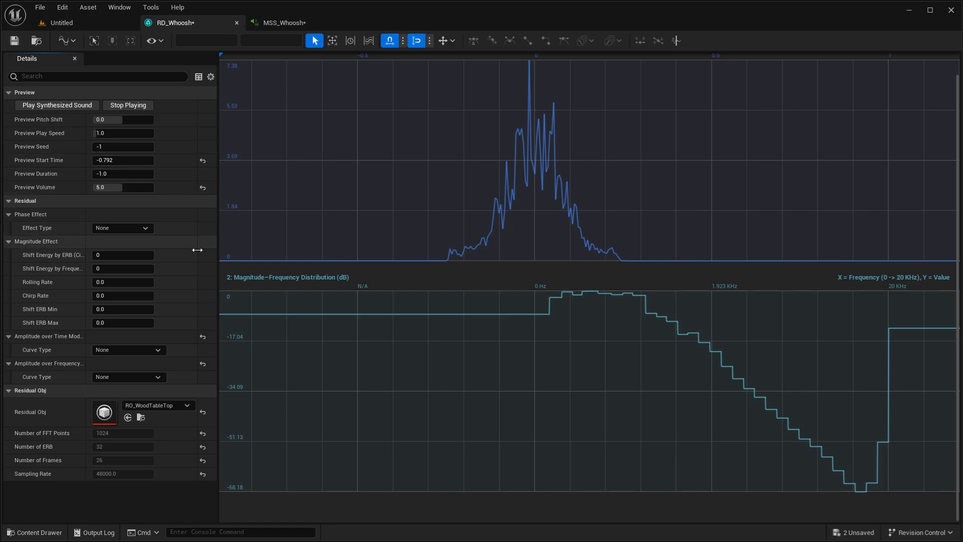
# - Set the Amplitude over Time Mod curve type to Custom
pyautogui.click(134, 351)
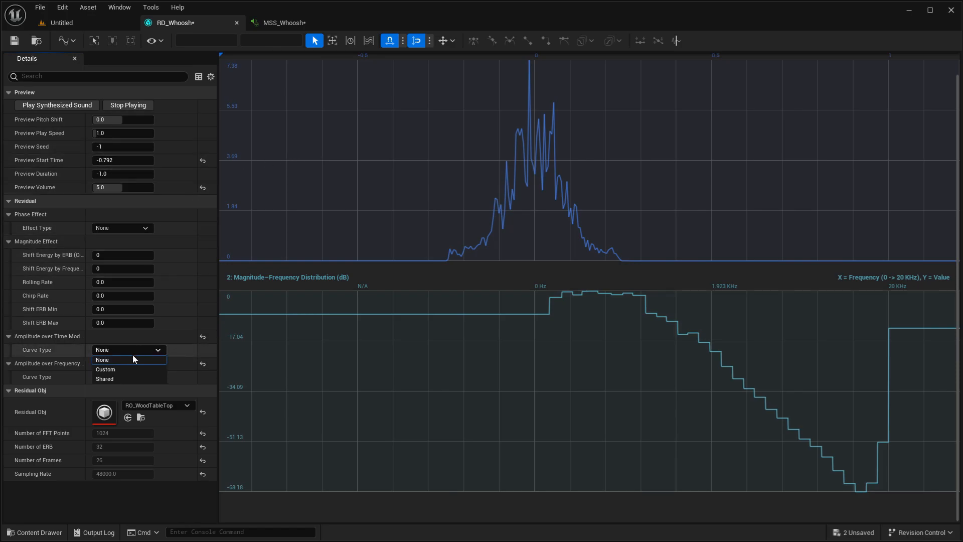
pyautogui.click(125, 369)
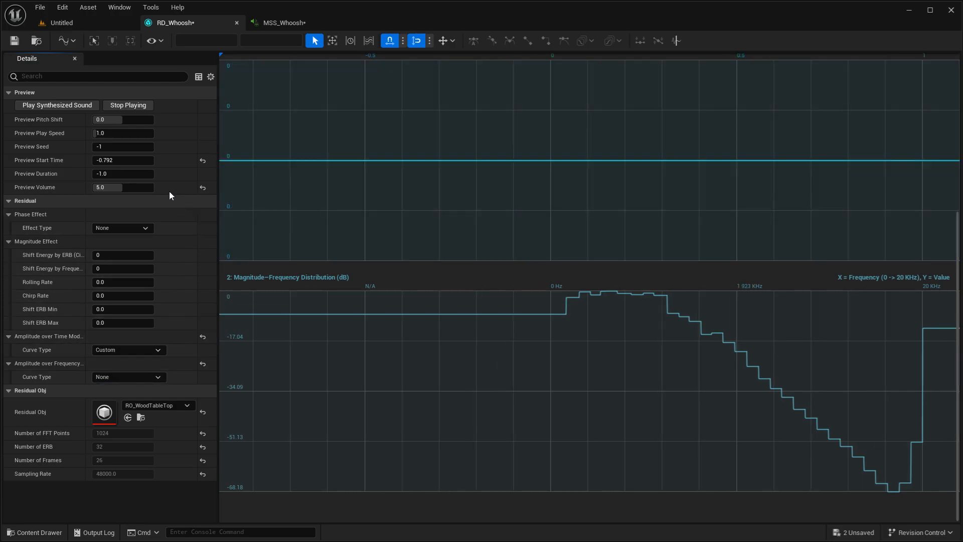
# - Set the Preview Play Speed to 0.25
pyautogui.click(112, 131)
pyautogui.write('0.')
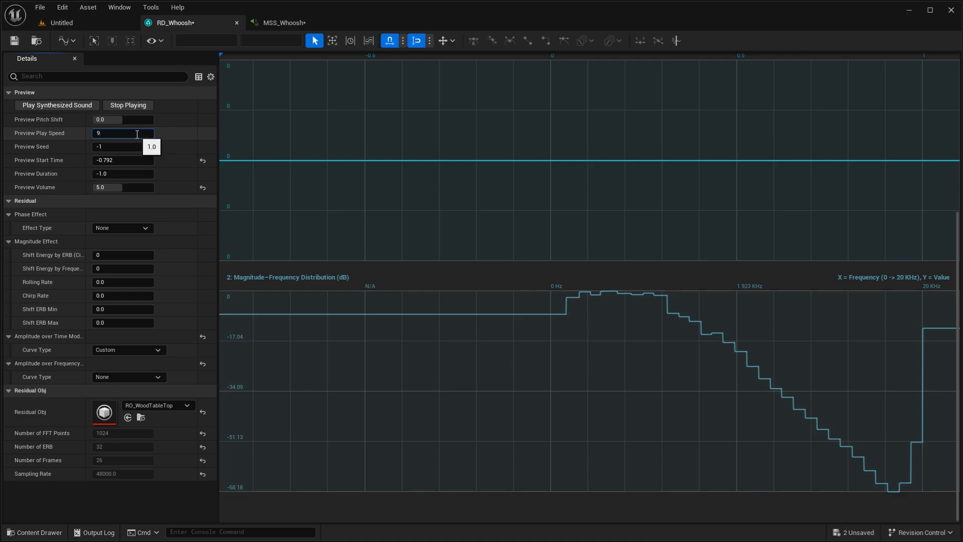
pyautogui.write('25')
pyautogui.press('Return')
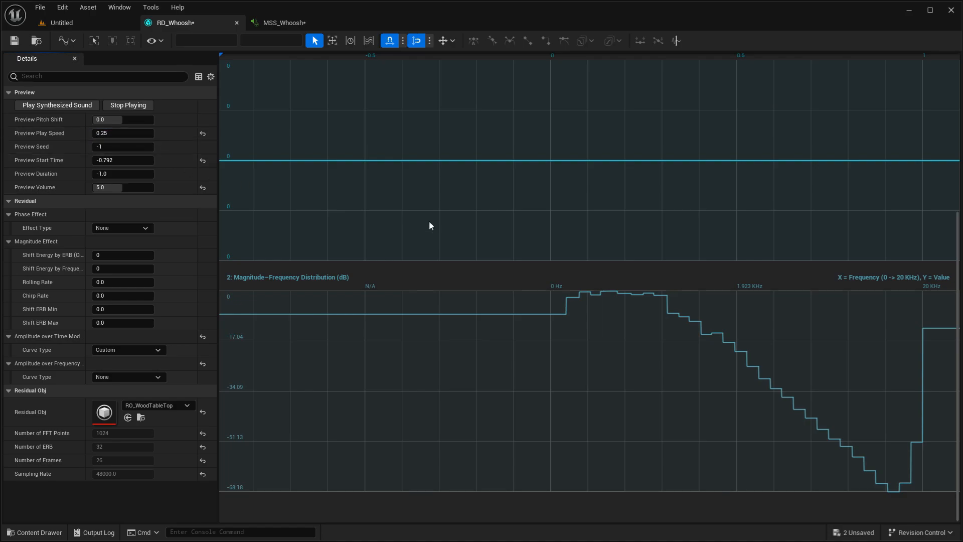
# - Add keys at -0.2, 0 and 0.2 seconds to the Amplitude over Time Mod curve, set the middle key to 1, and play the sound
pyautogui.scroll(5, 399, 214)
pyautogui.middleClick(552, 413)
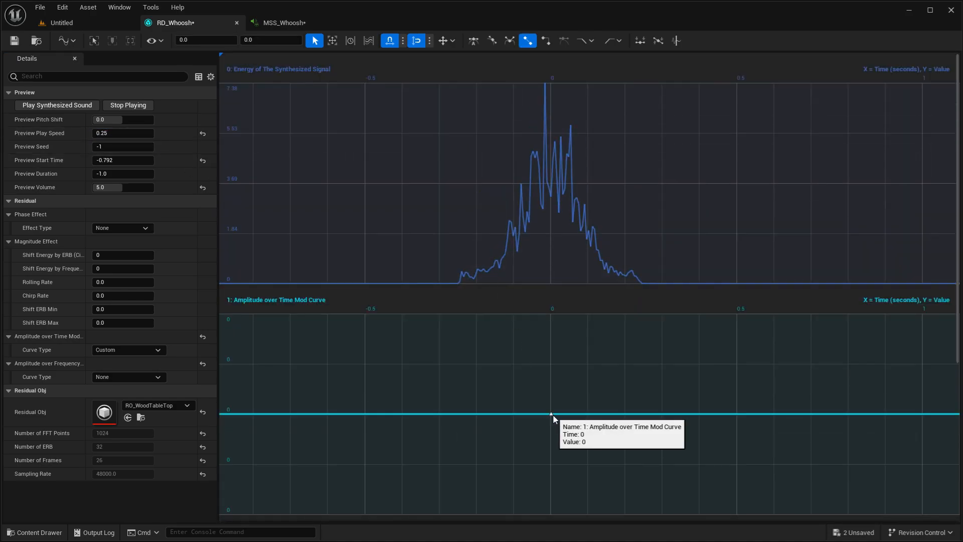
pyautogui.middleClick(475, 414)
pyautogui.middleClick(625, 413)
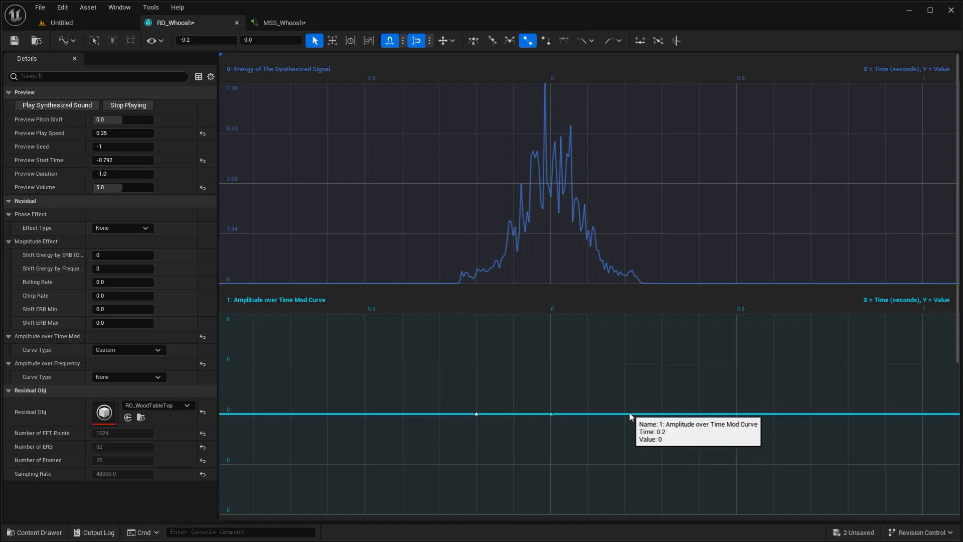
pyautogui.click(260, 41)
pyautogui.write('1')
pyautogui.press('Return')
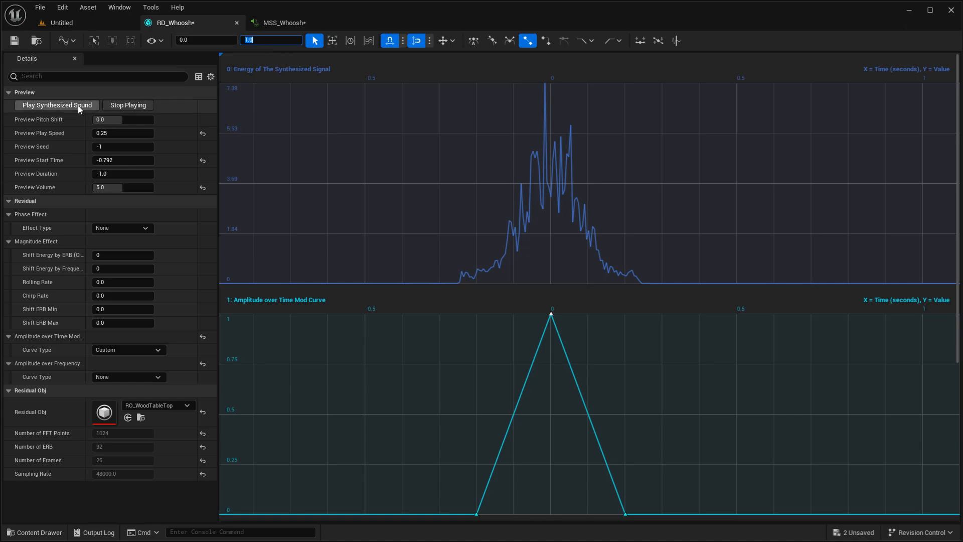
pyautogui.click(56, 104)
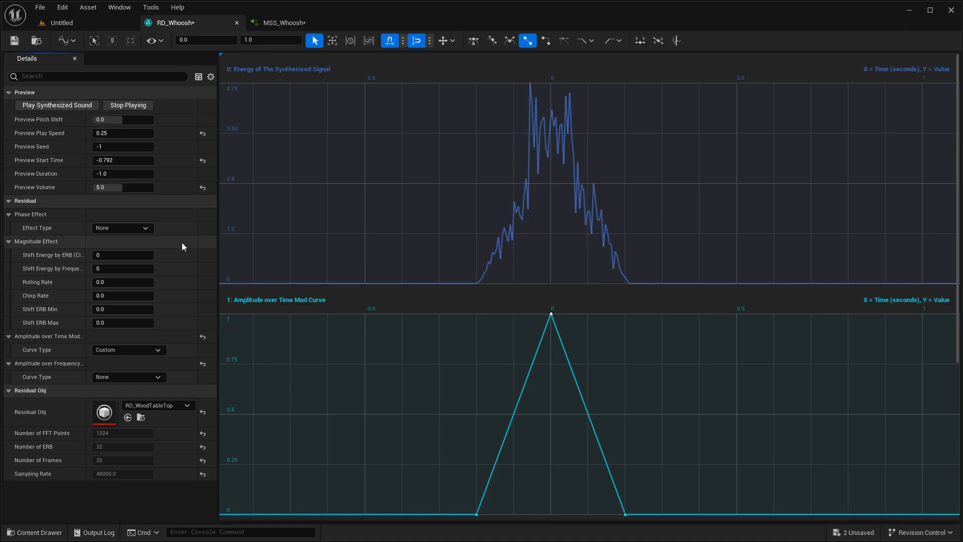
# - Set the Preview Start Time to -0.2 and play the synthesized sound
pyautogui.click(130, 162)
pyautogui.moveTo(116, 161); pyautogui.dragTo(103, 160)
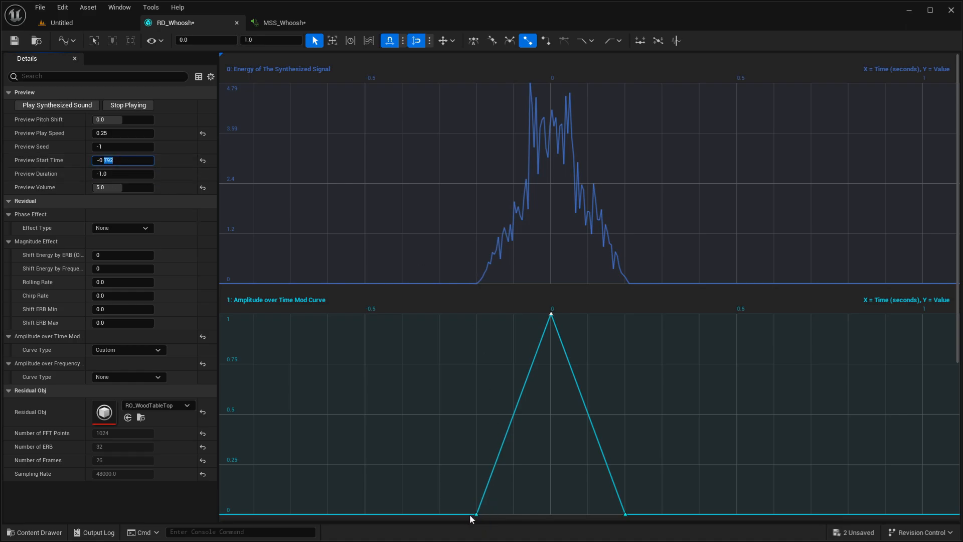
pyautogui.click(119, 160)
pyautogui.press('BackSpace')
pyautogui.press('BackSpace')
pyautogui.press('BackSpace')
pyautogui.write('2')
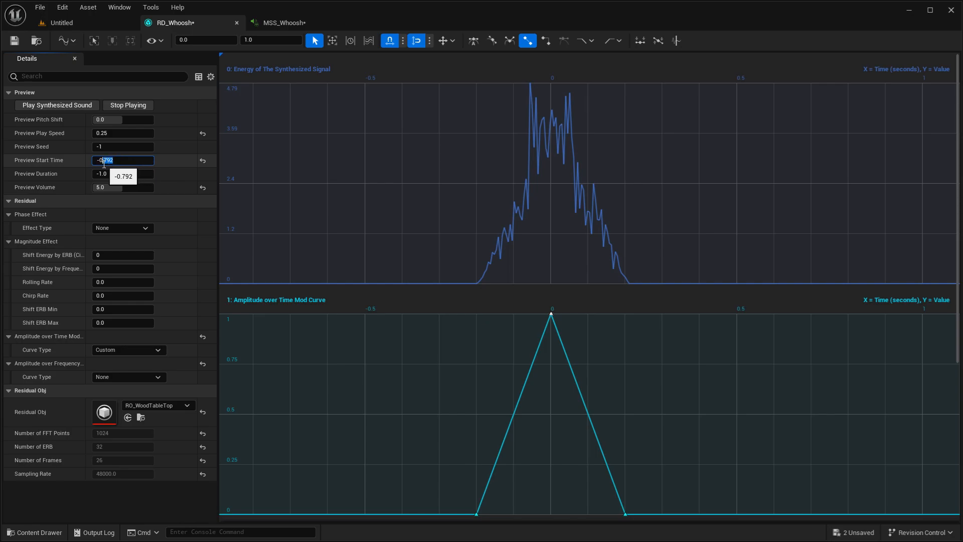
pyautogui.press('Tab')
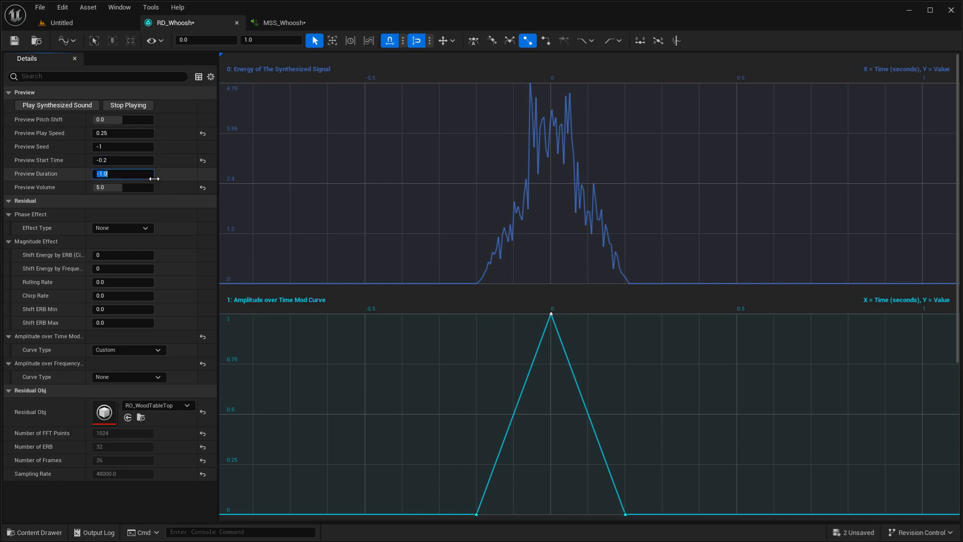
pyautogui.click(56, 106)
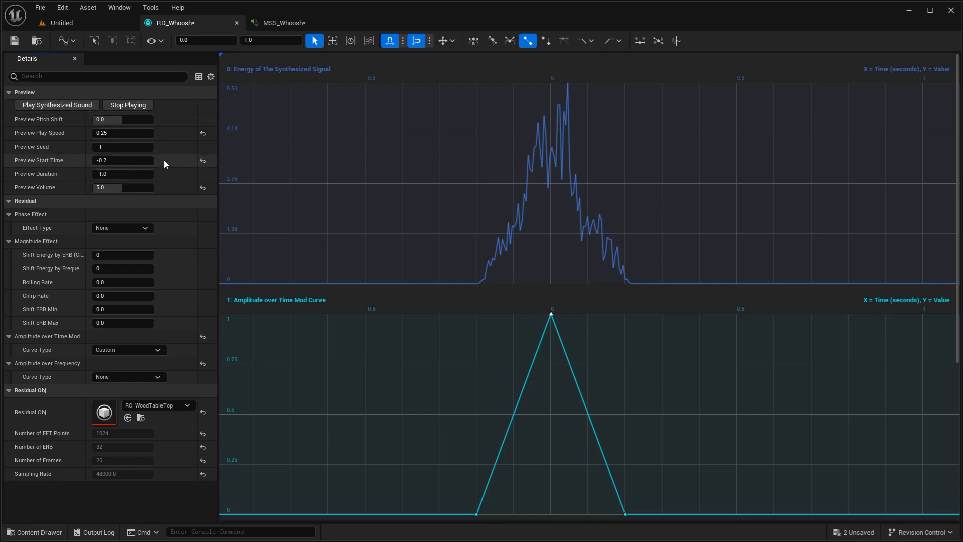
# - Raise the Preview Play Speed to about 1.92 and play the synthesized sound several times
pyautogui.moveTo(123, 134)
pyautogui.mouseDown()
pyautogui.moveTo(106, 132)
pyautogui.moveTo(132, 132)
pyautogui.mouseUp()
pyautogui.click(86, 108)
pyautogui.click(81, 102)
pyautogui.click(81, 107)
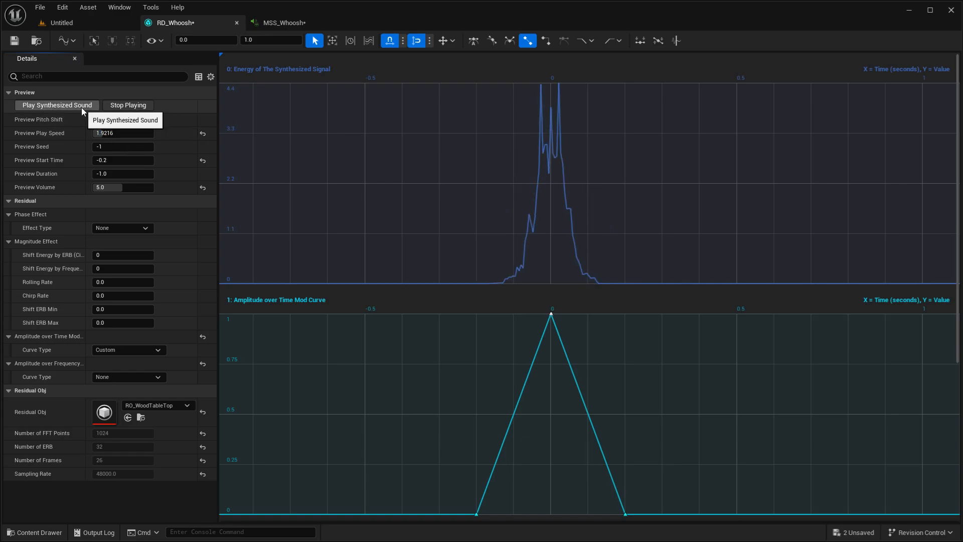
# - Restore the Preview Play Speed to 0.25 and play the synthesized sound
pyautogui.click(128, 133)
pyautogui.write('0.25')
pyautogui.press('Return')
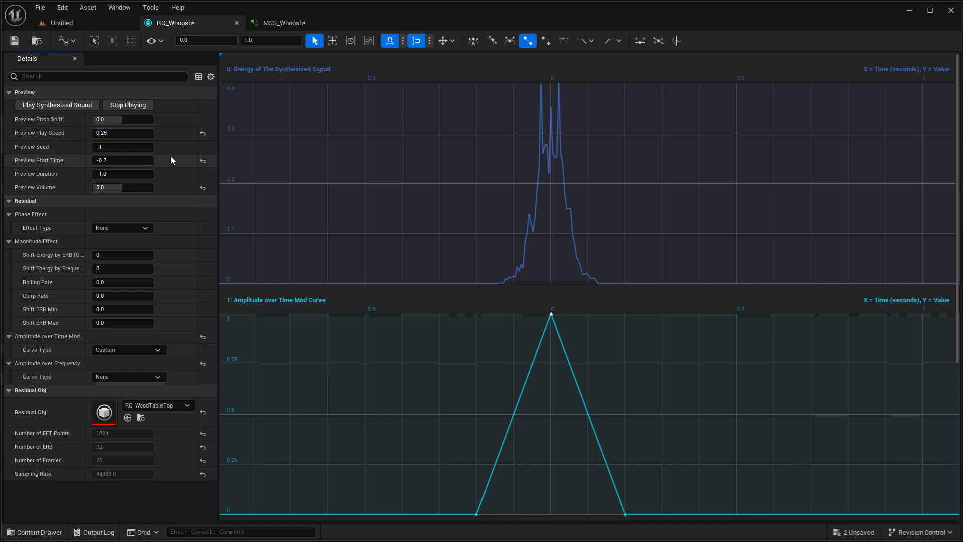
pyautogui.moveTo(550, 315)
pyautogui.mouseDown()
pyautogui.moveTo(587, 322)
pyautogui.moveTo(493, 318)
pyautogui.moveTo(550, 316)
pyautogui.mouseUp()
pyautogui.click(83, 107)
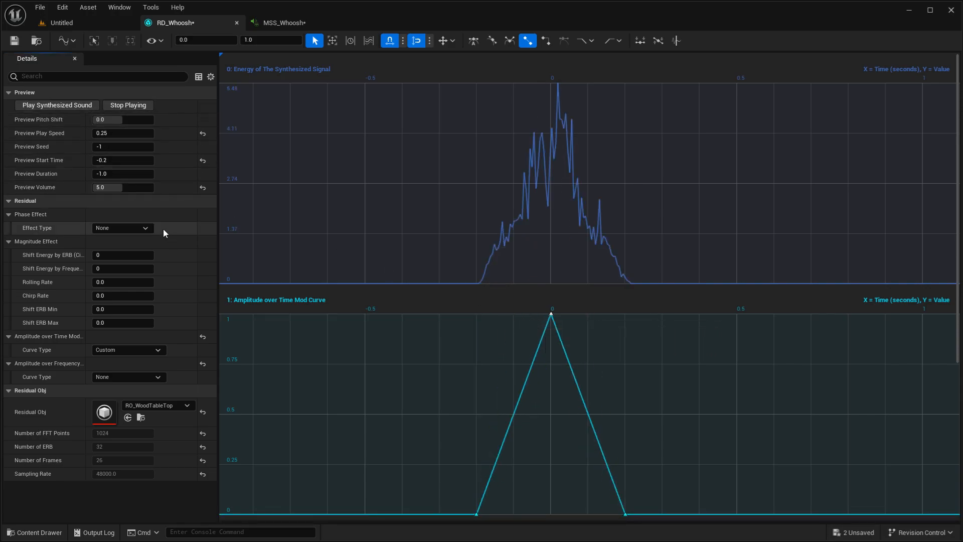
# - Examine the time snapping intervals available in the curve editor, leaving the setting as it is
pyautogui.click(403, 41)
pyautogui.click(408, 53)
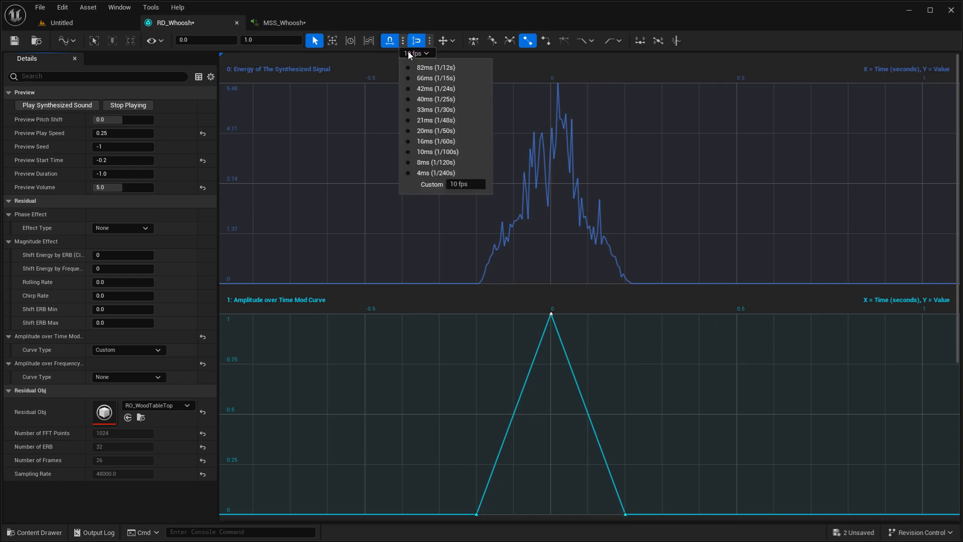
pyautogui.click(347, 119)
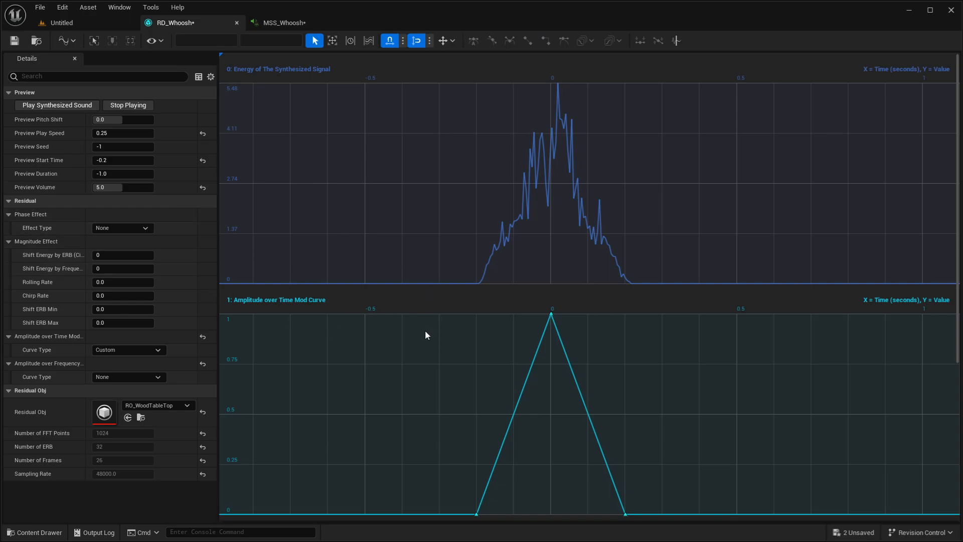
# - Set the Amplitude over Frequency Mod curve type to Custom
pyautogui.scroll(-5, 421, 329)
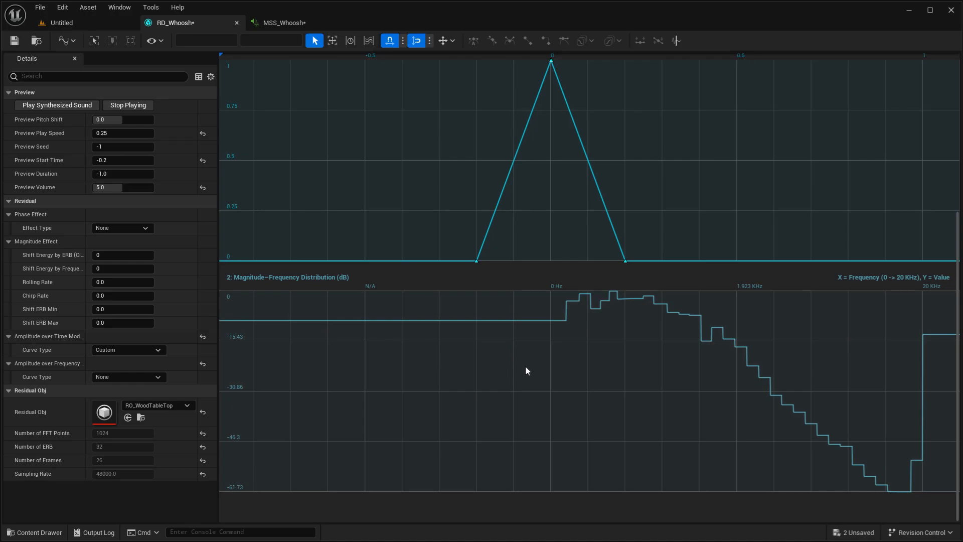
pyautogui.click(134, 377)
pyautogui.click(124, 393)
# - Add keys at 0, 0.9 and 1 to the Amplitude over Frequency Mod curve and set the first two keys' value to 1
pyautogui.scroll(-4, 428, 329)
pyautogui.scroll(-1, 428, 330)
pyautogui.click(366, 413)
pyautogui.middleClick(863, 415)
pyautogui.middleClick(813, 413)
pyautogui.moveTo(813, 402); pyautogui.dragTo(331, 435)
pyautogui.click(271, 41)
pyautogui.press('Return')
pyautogui.click(636, 418)
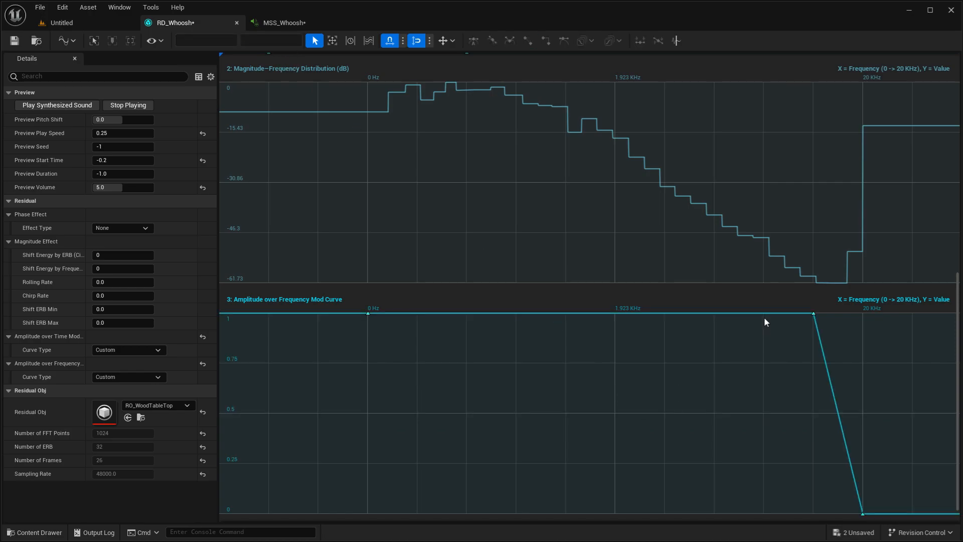
# - Add keys at 0.8 and 0.3 to the frequency curve, set the keys at 0 and 0.3 to 2, and play the sound
pyautogui.doubleClick(763, 317)
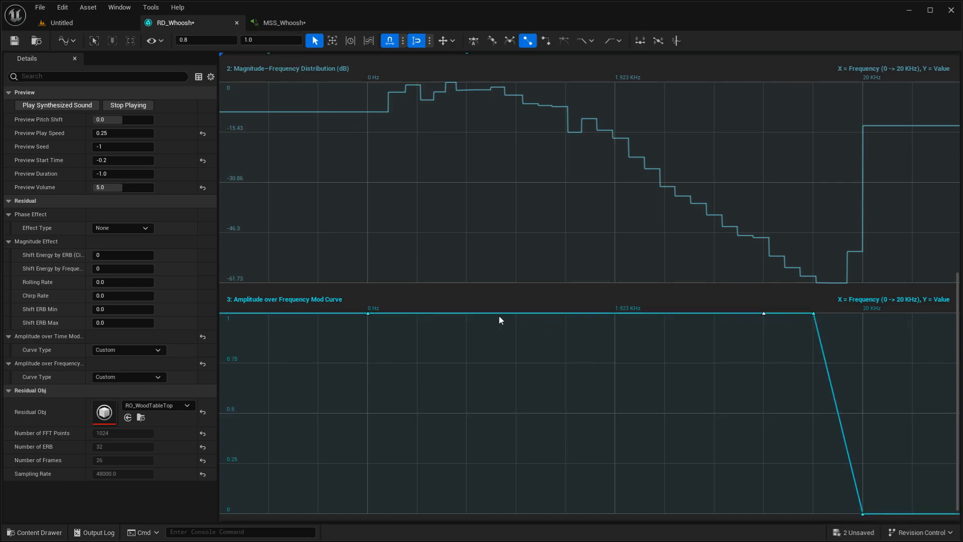
pyautogui.doubleClick(517, 313)
pyautogui.click(259, 42)
pyautogui.write('2')
pyautogui.press('Return')
pyautogui.click(65, 107)
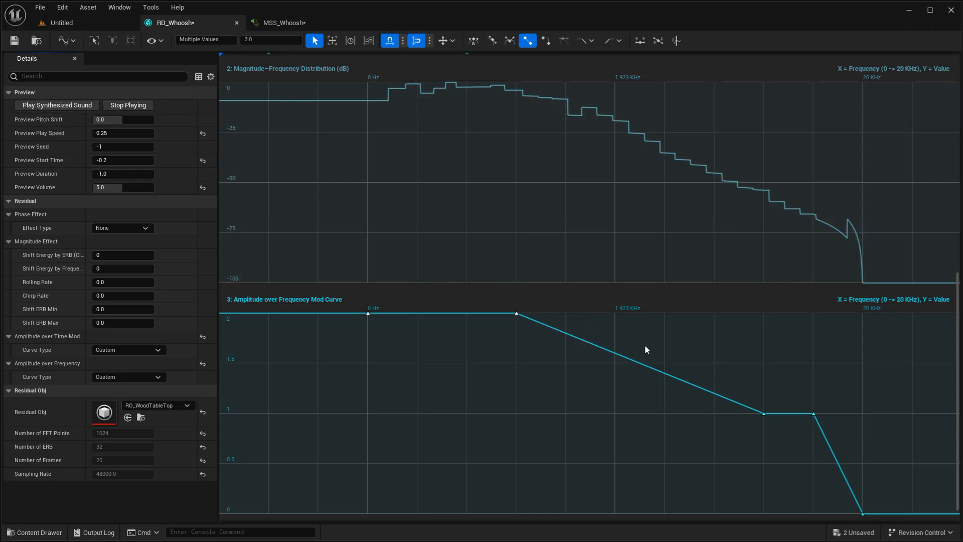
# - Move the frequency curve's 0.8 key to 0.4 and set its first two keys to 4, playing the sound after each change
pyautogui.moveTo(763, 415); pyautogui.dragTo(573, 417)
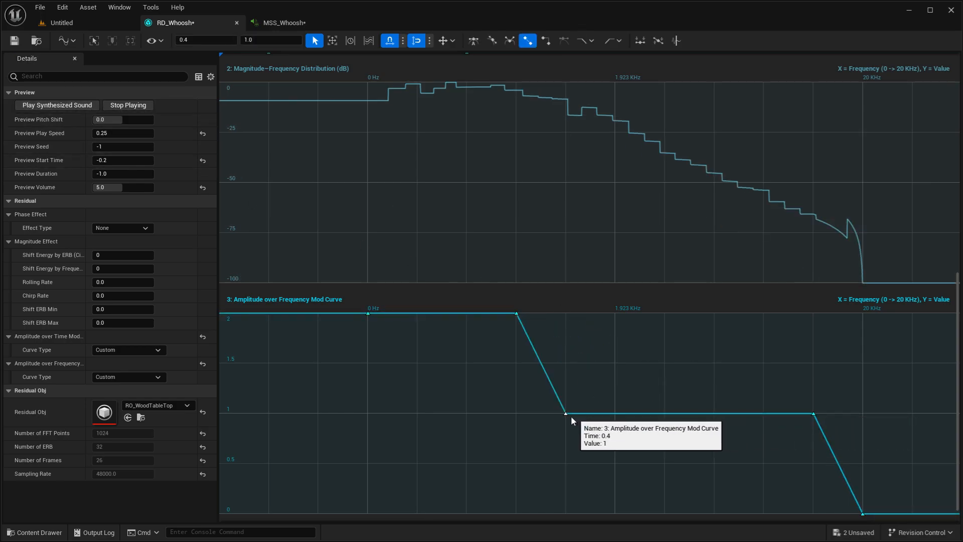
pyautogui.click(77, 108)
pyautogui.moveTo(557, 286); pyautogui.dragTo(331, 331)
pyautogui.click(268, 43)
pyautogui.write('4')
pyautogui.press('Return')
pyautogui.click(49, 106)
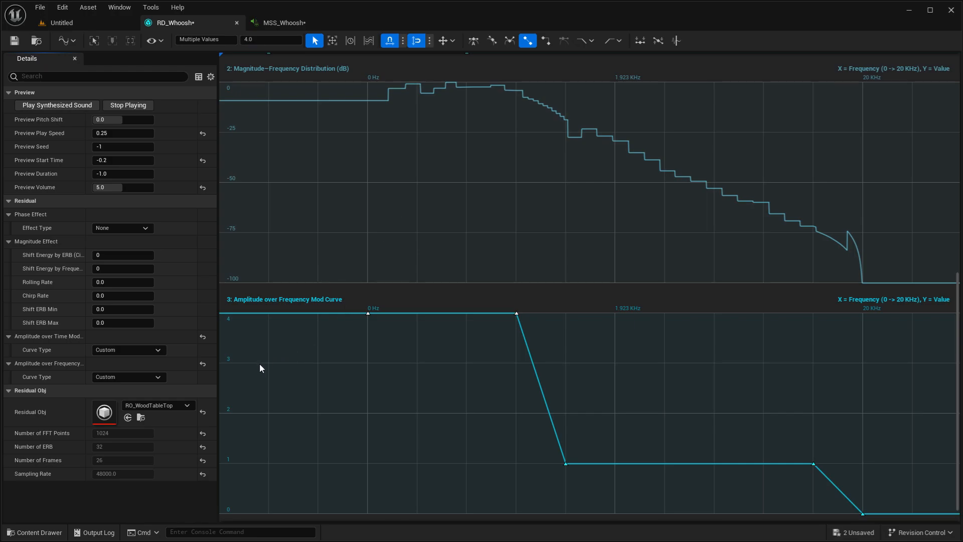
# - Reset the Amplitude over Frequency Mod and play the sound with Shift ERB Max at about -4.27
pyautogui.click(203, 364)
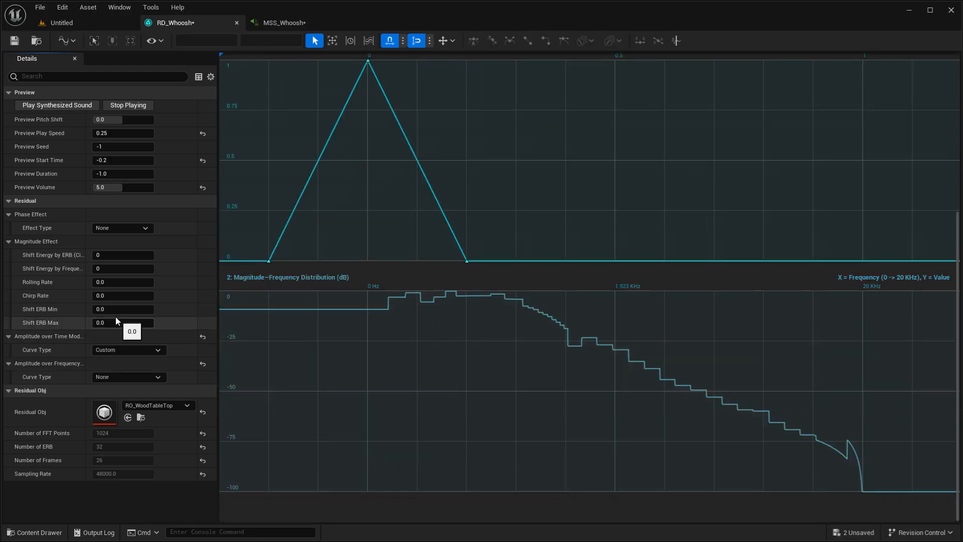
pyautogui.moveTo(125, 327); pyautogui.dragTo(109, 327)
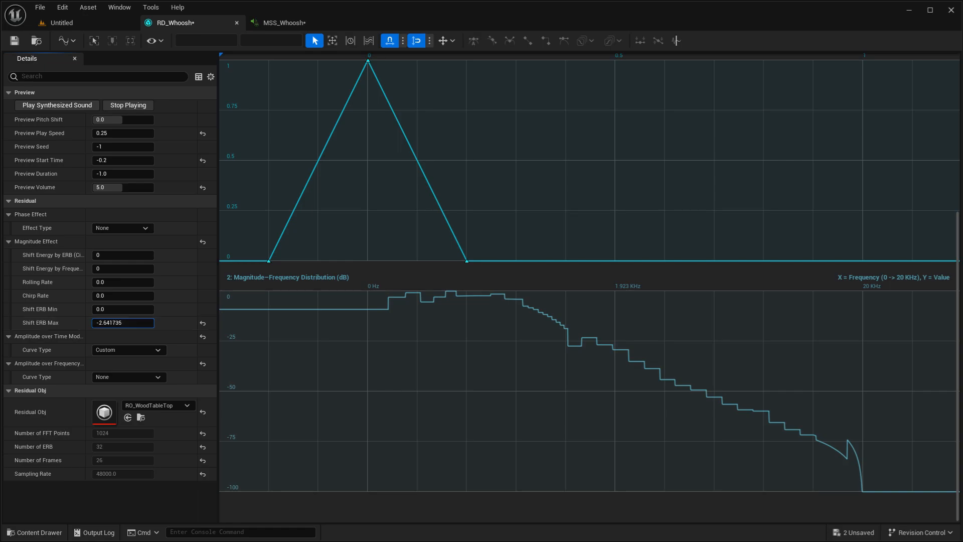
pyautogui.click(35, 107)
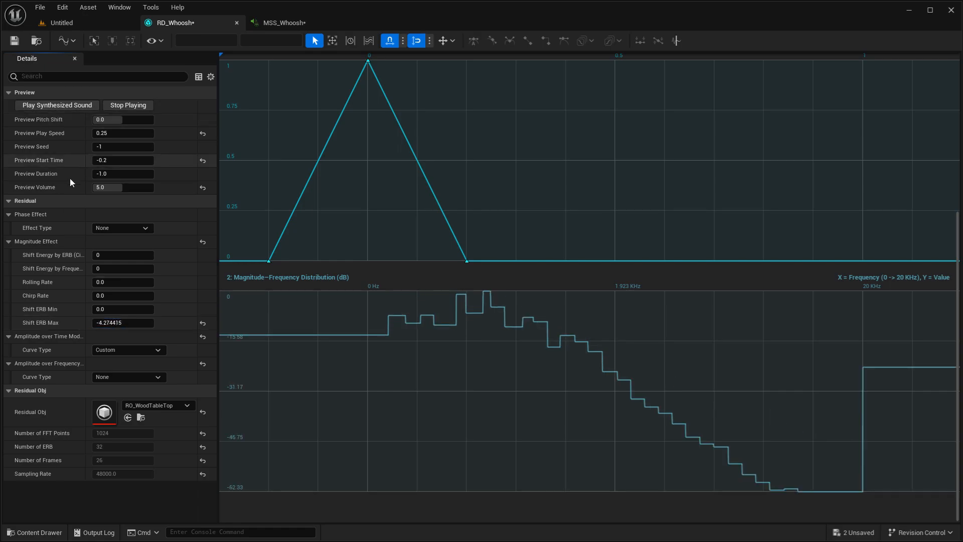
# - Play the synthesized sound with Shift ERB Max lowered to about -18.81, and reset Shift ERB Max
pyautogui.moveTo(128, 321); pyautogui.dragTo(163, 321)
pyautogui.click(44, 108)
pyautogui.click(75, 108)
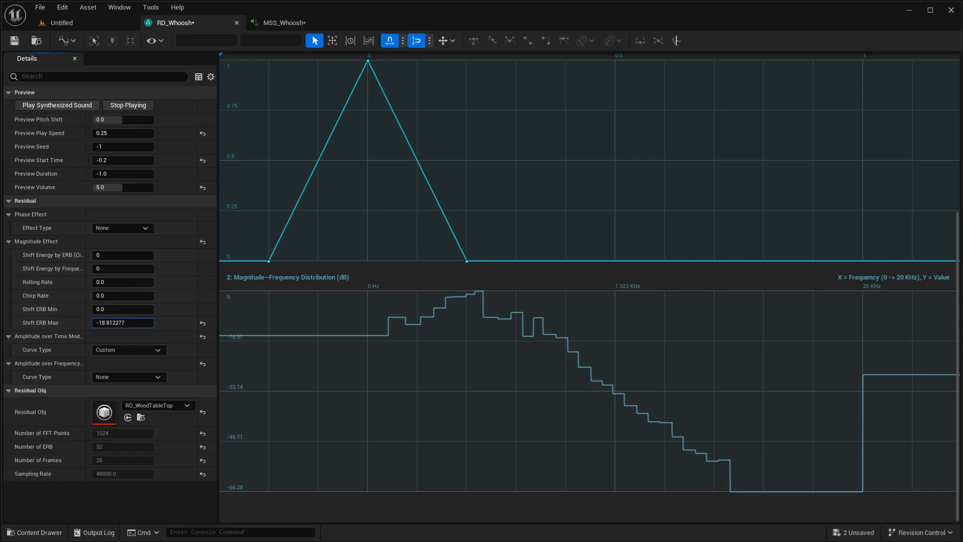
pyautogui.click(77, 106)
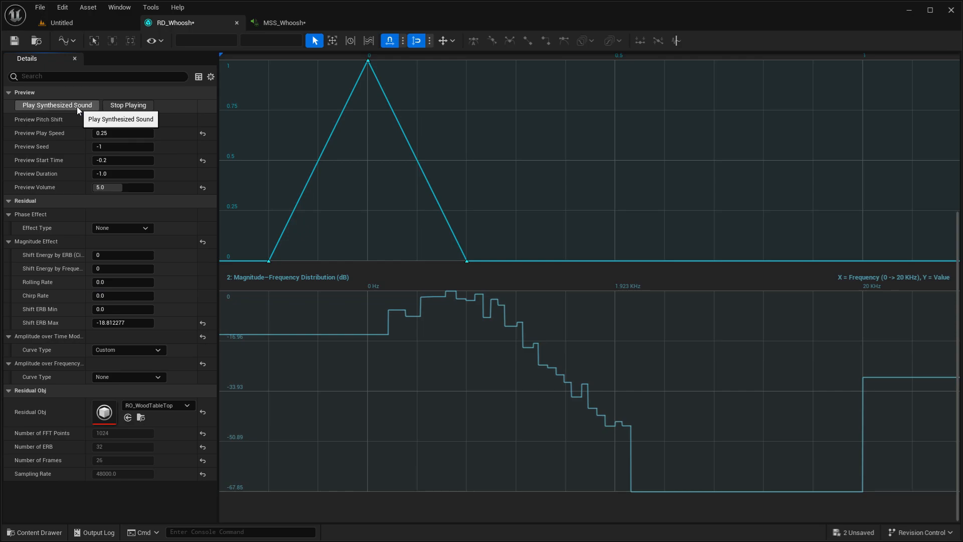
pyautogui.click(202, 323)
# - Lower the Preview Pitch Shift to about -29.95, play the synthesized sound, and review its energy and frequency graphs
pyautogui.moveTo(122, 121); pyautogui.dragTo(112, 121)
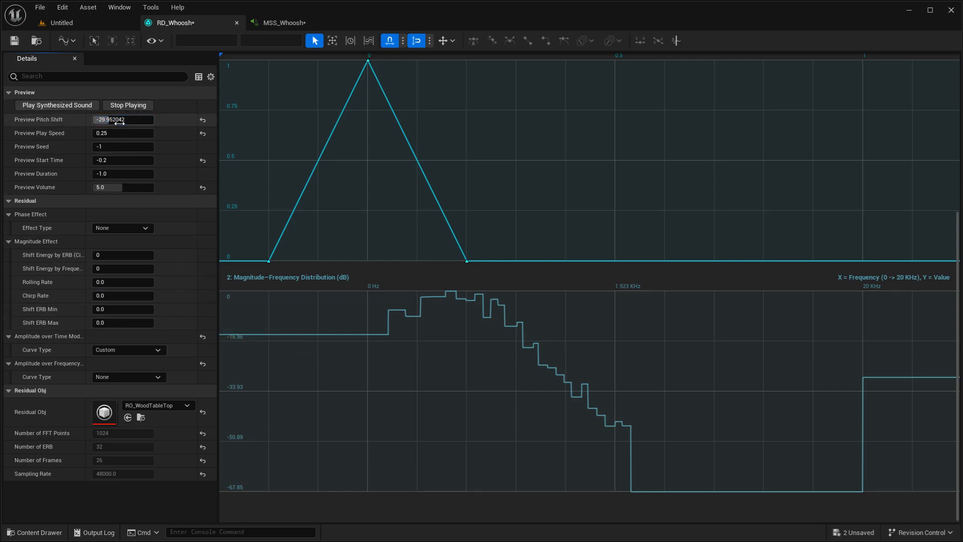
pyautogui.click(83, 104)
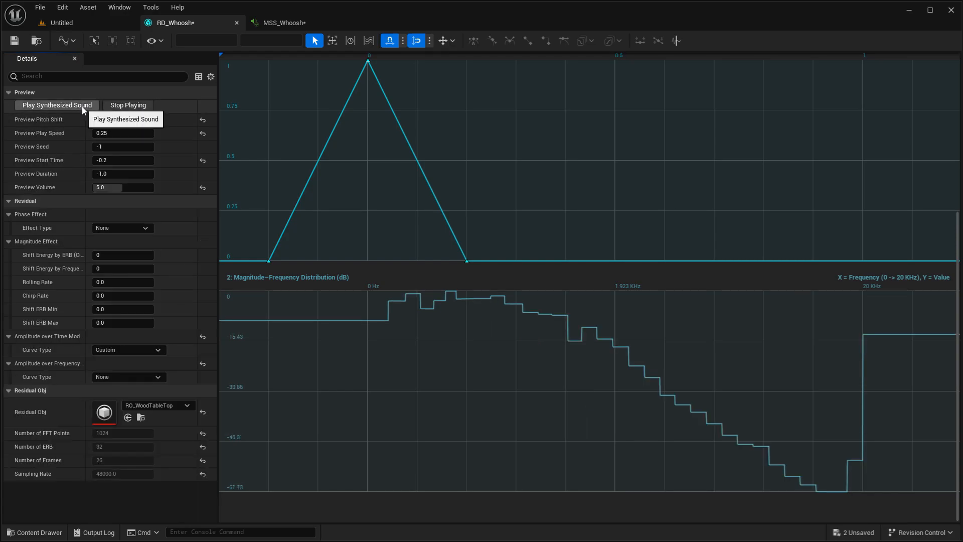
pyautogui.scroll(5, 378, 217)
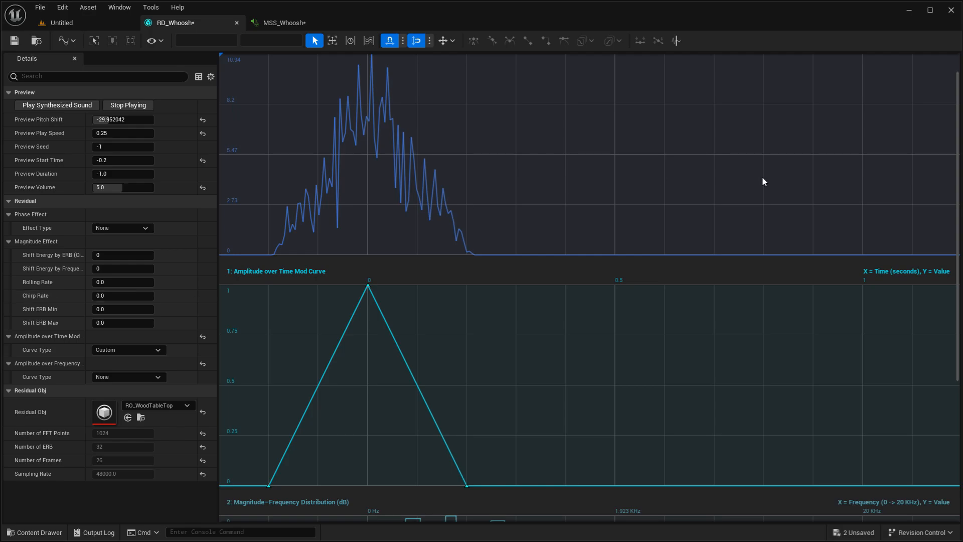
pyautogui.scroll(-5, 660, 179)
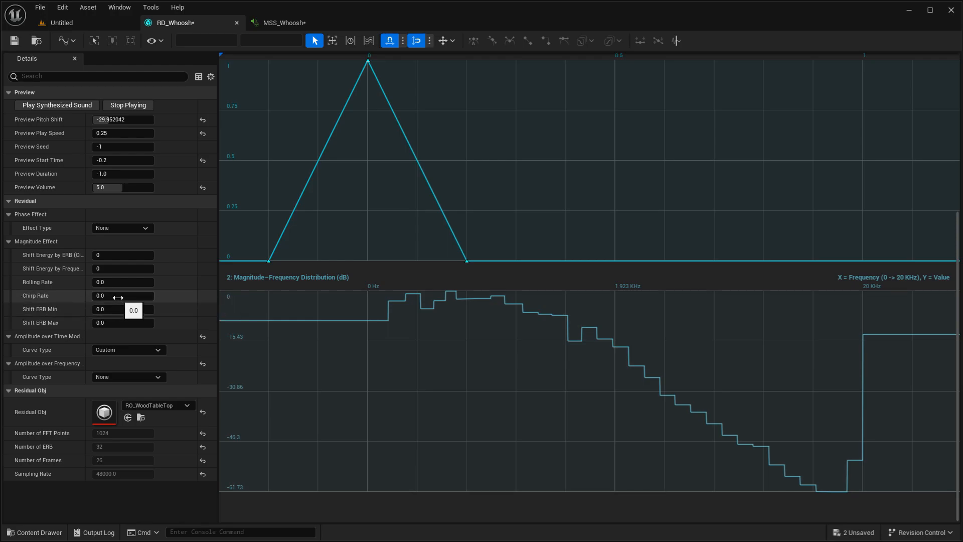
# - Try Chirp Rates of about 8.4 and 15.99, playing the synthesized sound
pyautogui.moveTo(123, 296); pyautogui.dragTo(146, 296)
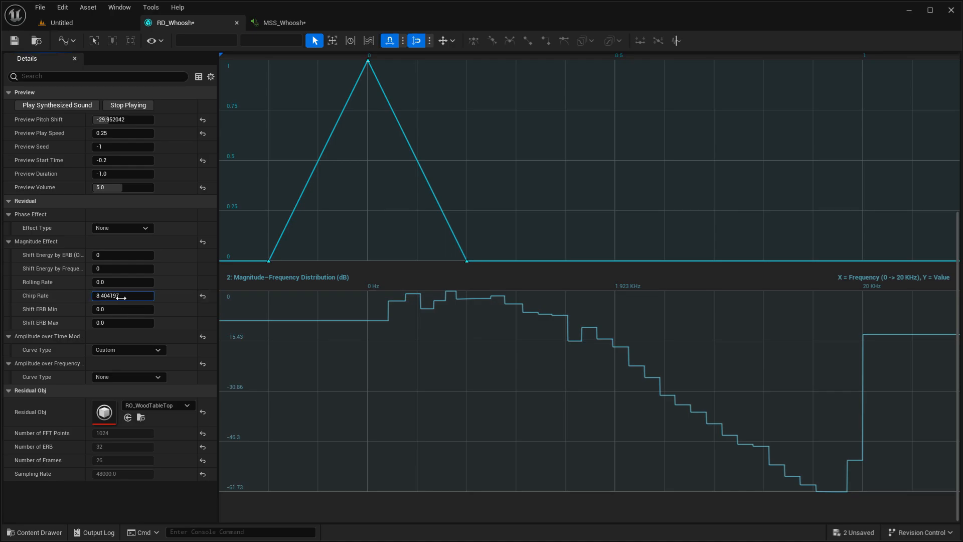
pyautogui.click(66, 107)
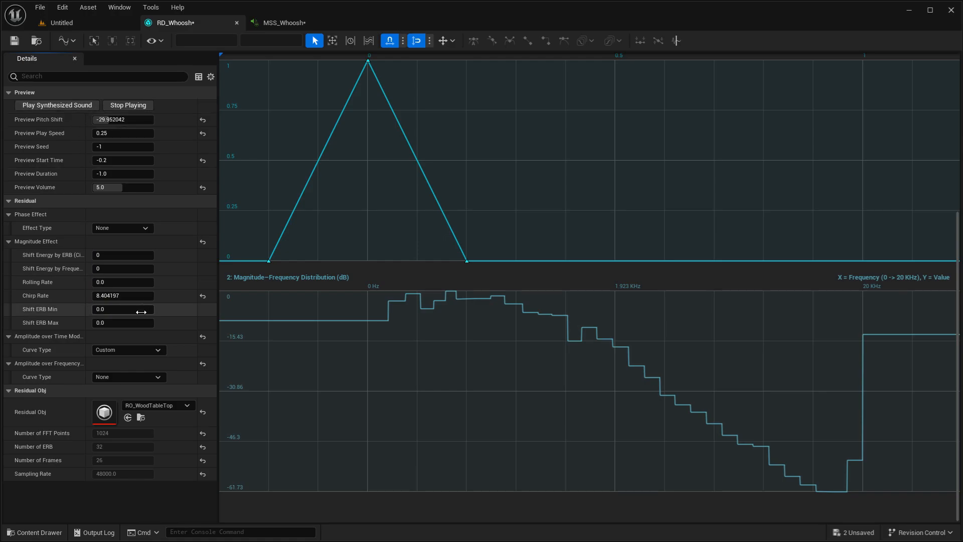
pyautogui.moveTo(109, 296); pyautogui.dragTo(122, 296)
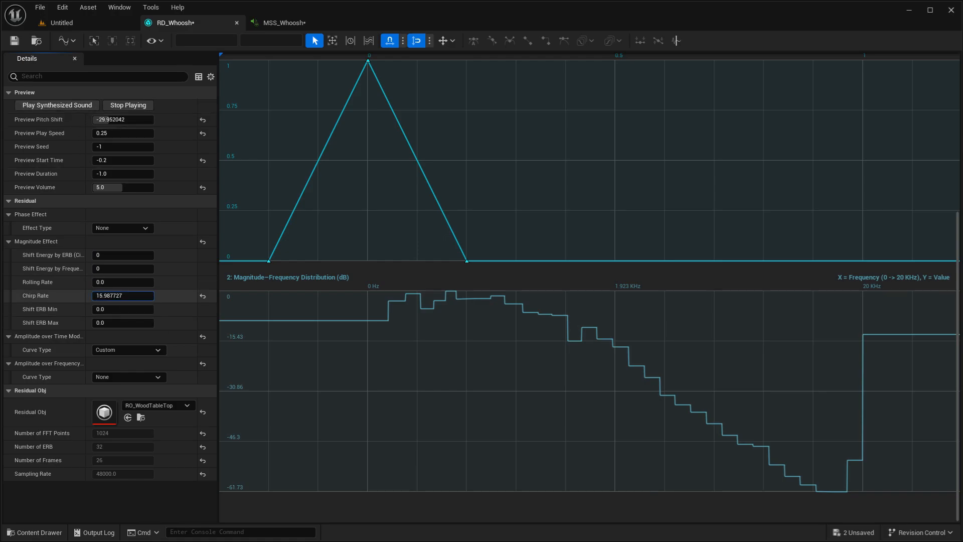
# - Raise the Chirp Rate to about 155.21 and play the synthesized sound several times
pyautogui.moveTo(111, 297); pyautogui.dragTo(180, 296)
pyautogui.click(73, 108)
pyautogui.click(58, 108)
pyautogui.click(57, 105)
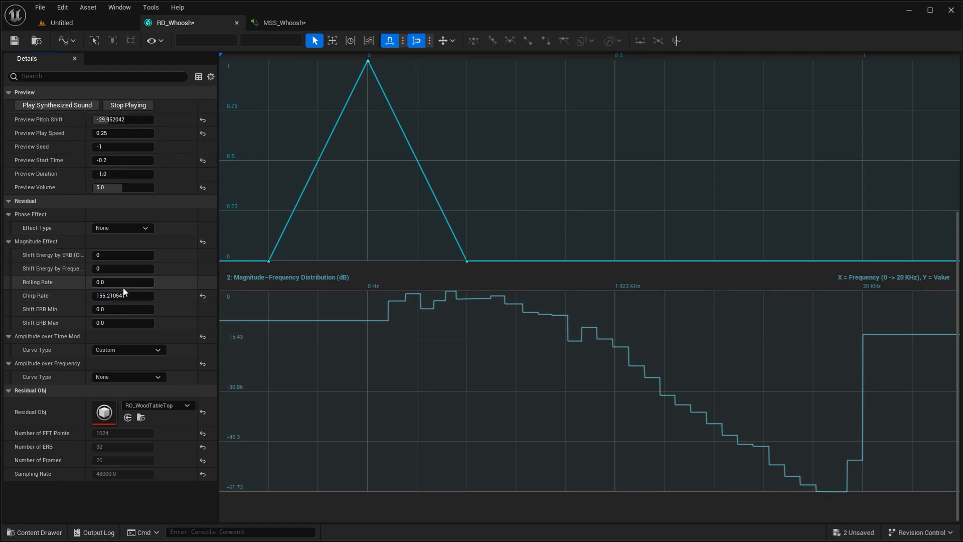
# - Set the Chirp Rate to about 4675.54 and play the synthesized sound
pyautogui.moveTo(113, 296)
pyautogui.mouseDown()
pyautogui.moveTo(153, 296)
pyautogui.moveTo(105, 286)
pyautogui.moveTo(145, 296)
pyautogui.moveTo(108, 296)
pyautogui.mouseUp()
pyautogui.click(51, 109)
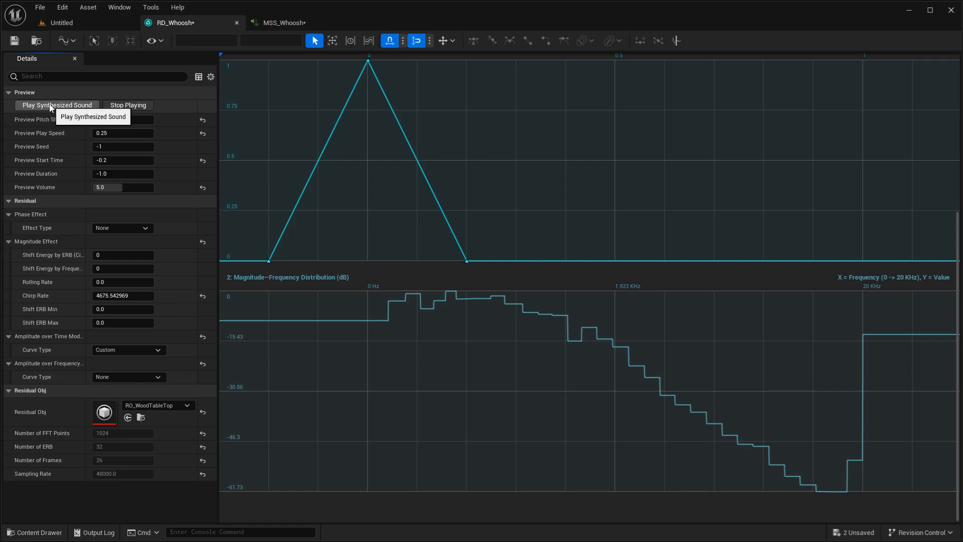
# - Play the synthesized sound at a Chirp Rate of about 11251.18, and set the Chirp Rate to 20 and play it again
pyautogui.moveTo(122, 296); pyautogui.dragTo(148, 296)
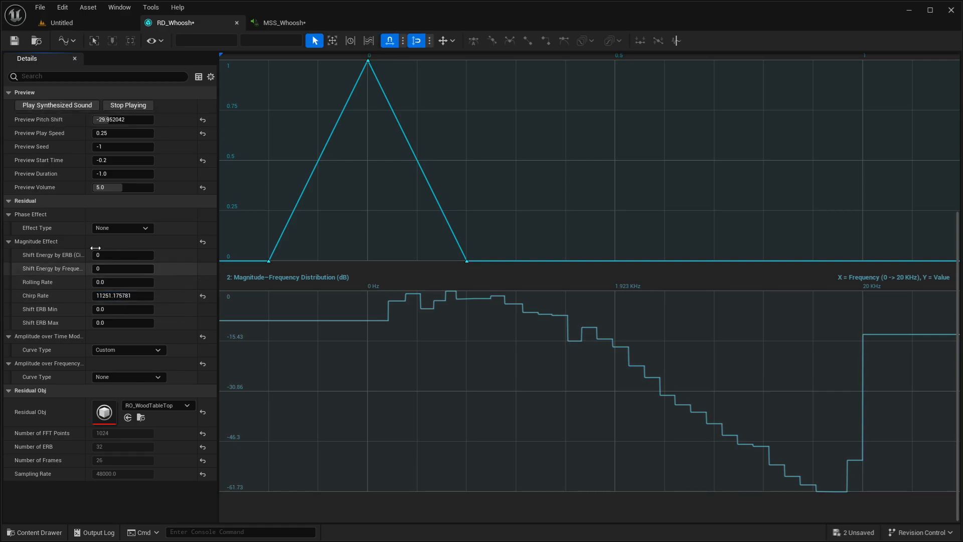
pyautogui.click(57, 107)
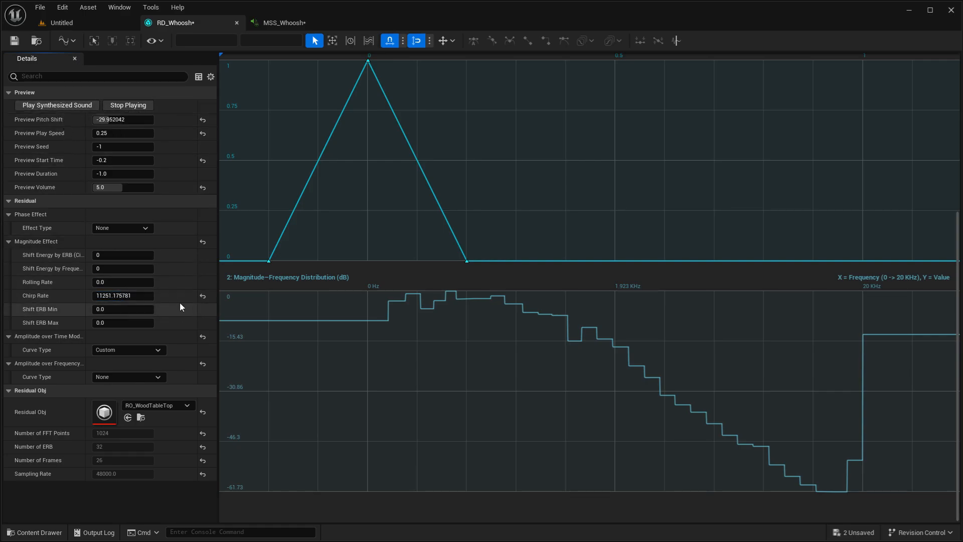
pyautogui.click(128, 296)
pyautogui.write('20')
pyautogui.press('Return')
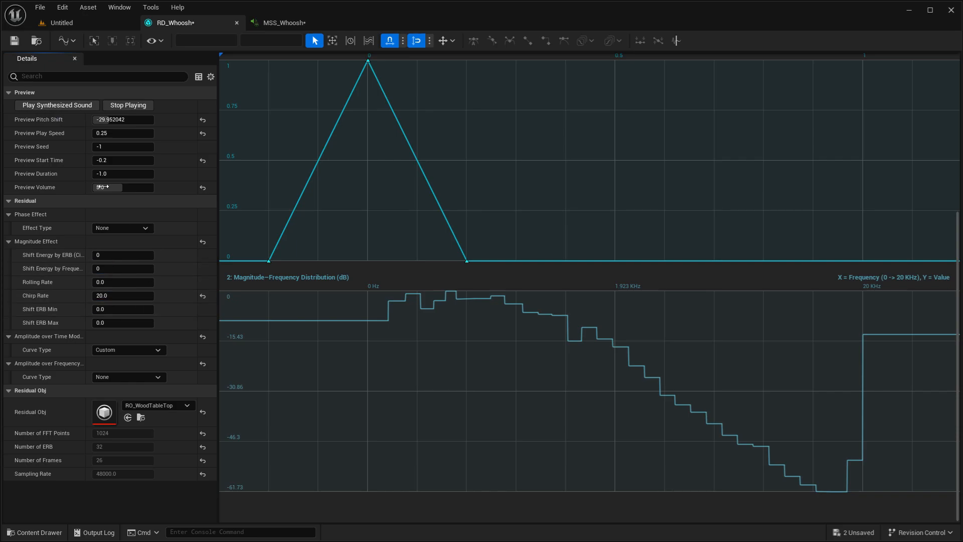
pyautogui.click(49, 107)
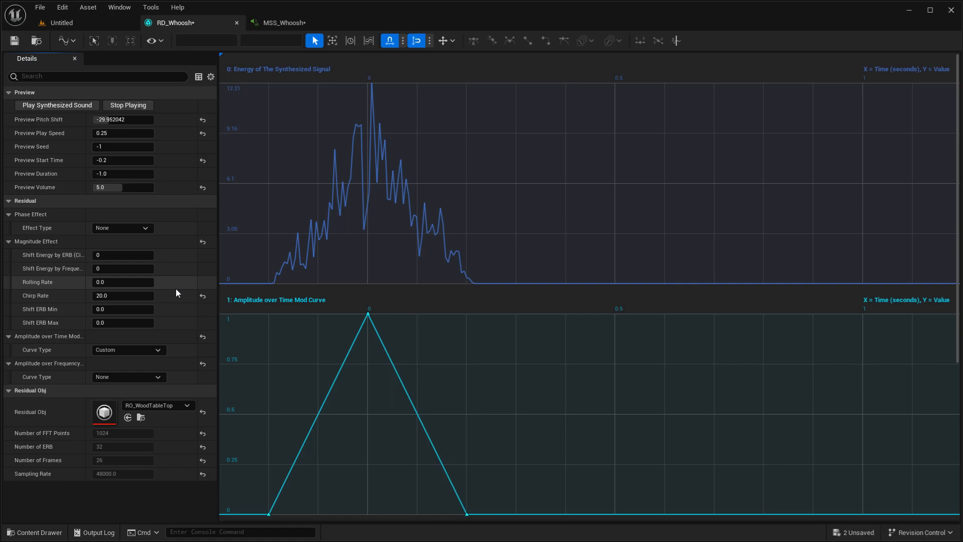
# - Try RO_WoodTreeTrunk and RO_WoodTableSideHollow as the Residual Obj, playing the synthesized sound with each
pyautogui.click(168, 408)
pyautogui.click(202, 366)
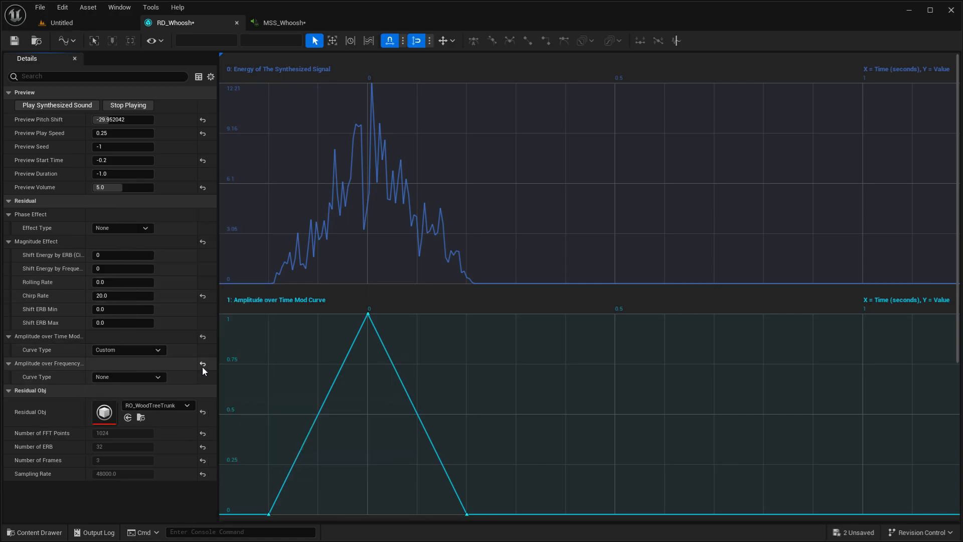
pyautogui.click(83, 106)
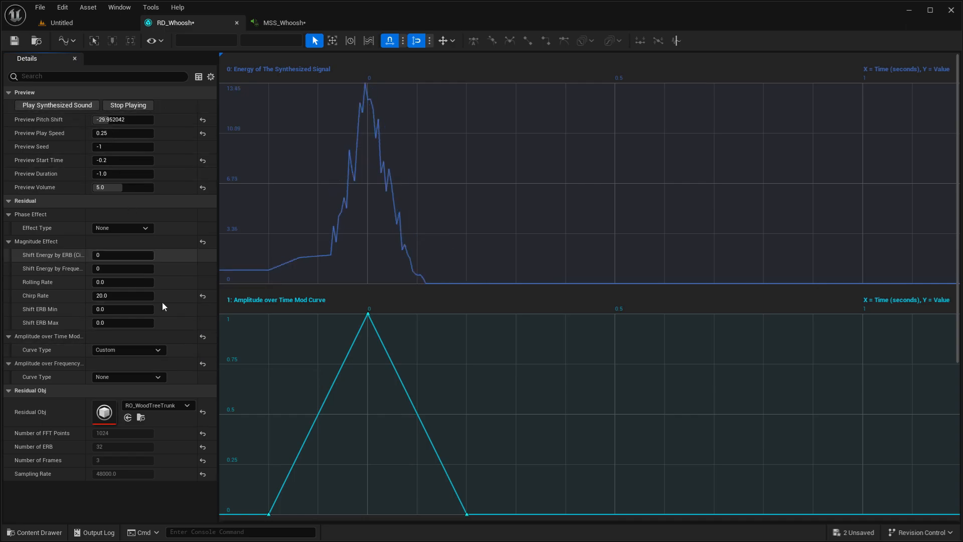
pyautogui.click(156, 405)
pyautogui.click(209, 330)
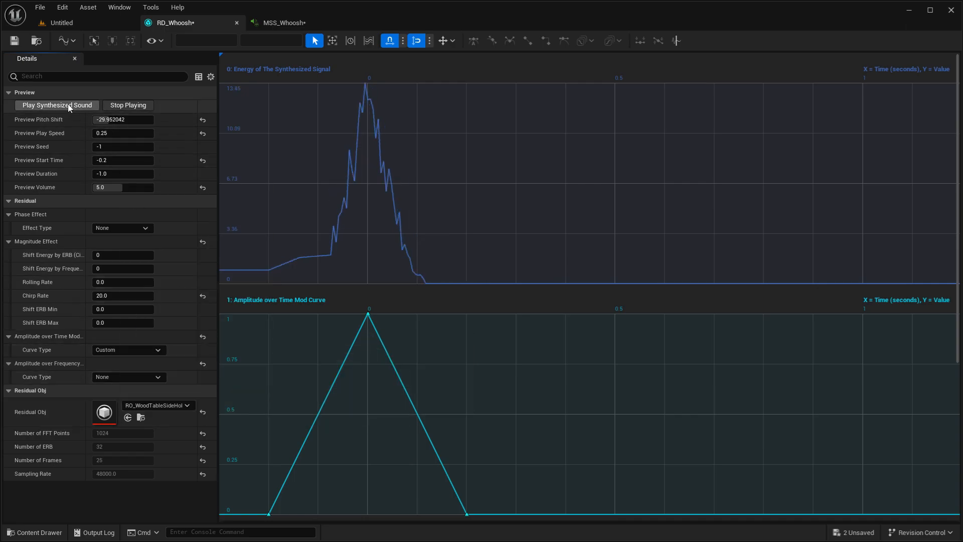
pyautogui.click(68, 104)
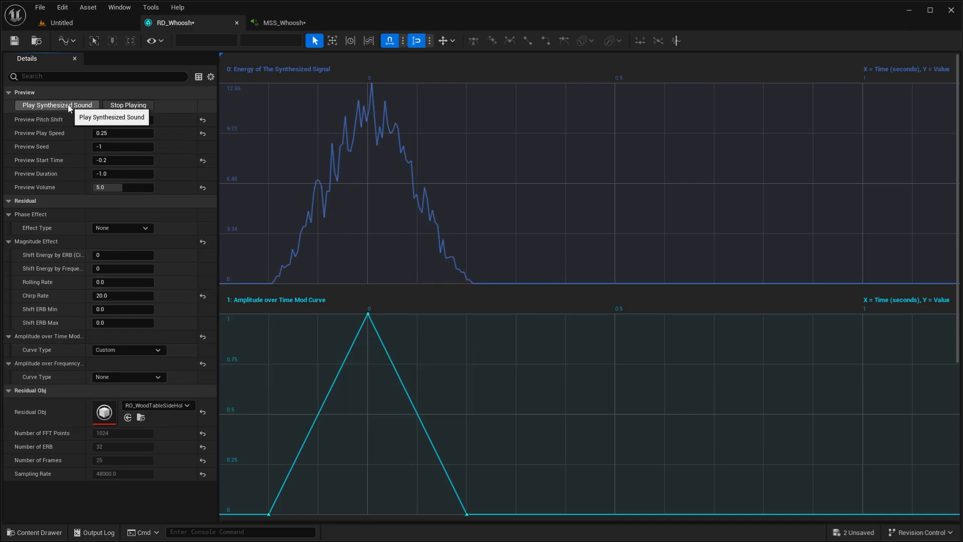
pyautogui.click(167, 406)
pyautogui.write('Wh')
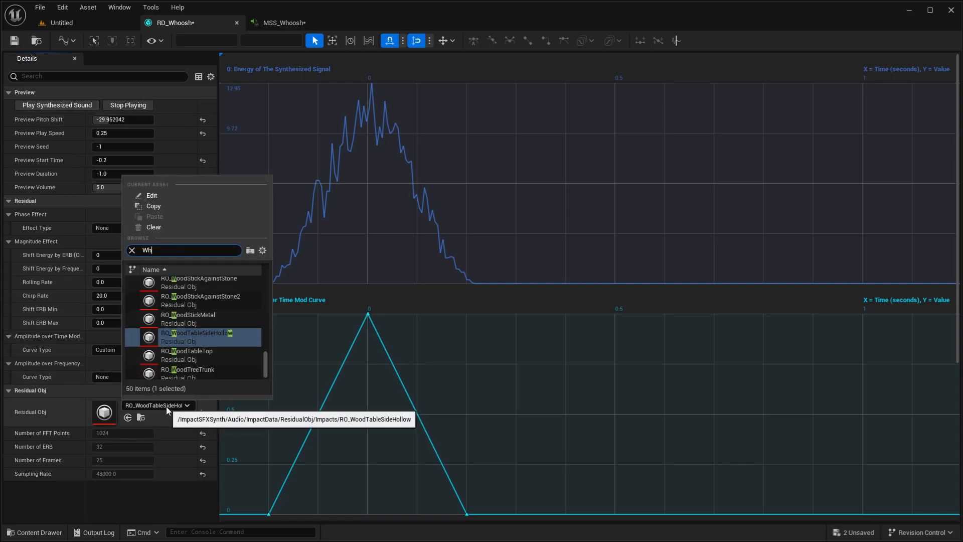
pyautogui.write('o')
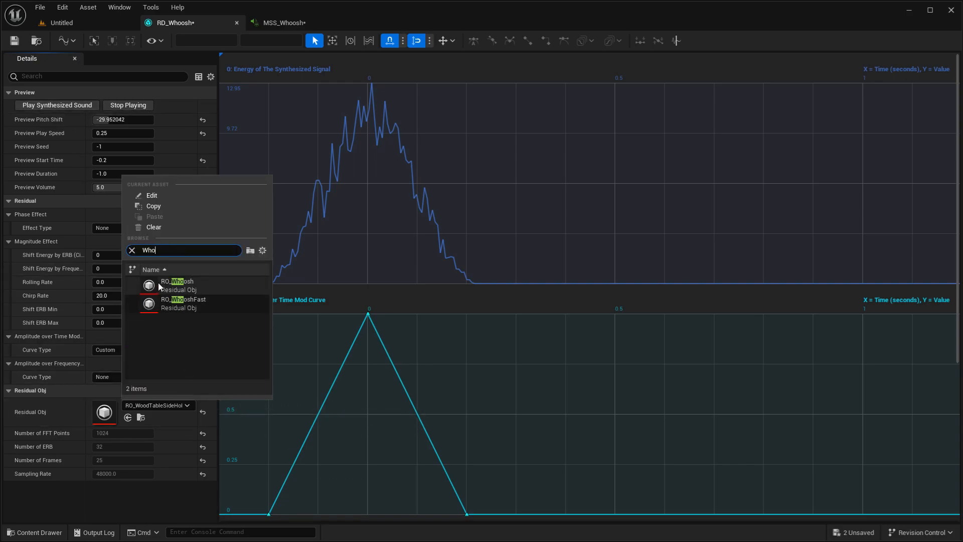
pyautogui.click(175, 408)
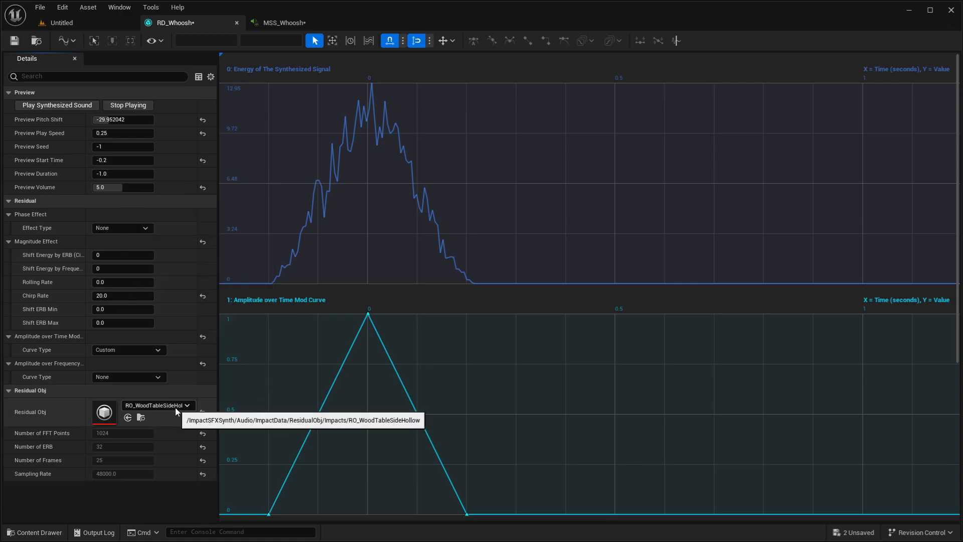
# - Set the Residual Obj to RO_WoodTableTop and save RD_Whoosh
pyautogui.click(175, 408)
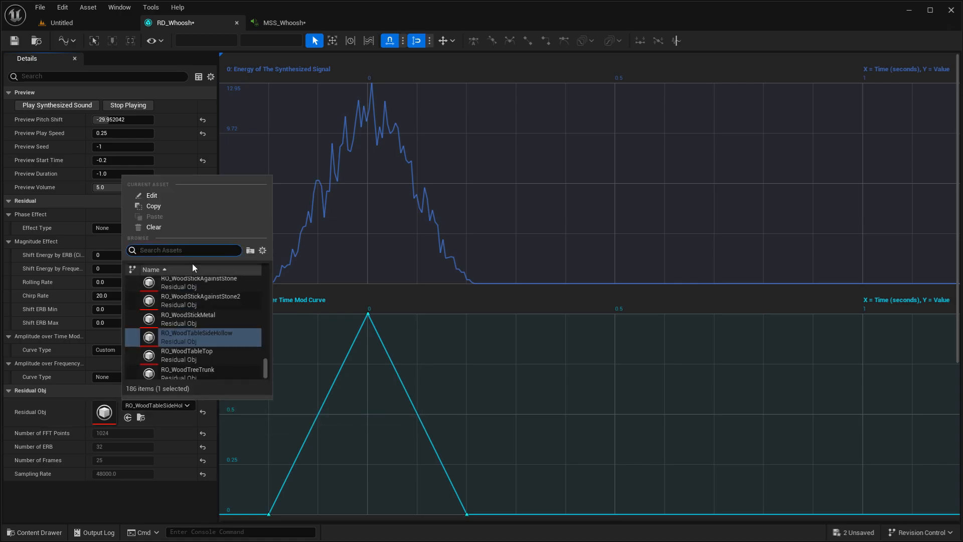
pyautogui.click(223, 356)
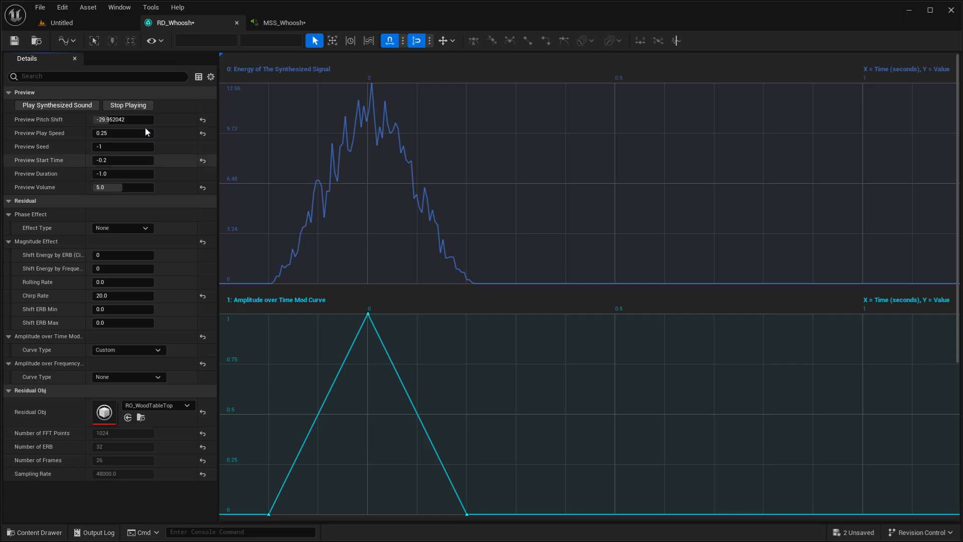
pyautogui.click(14, 40)
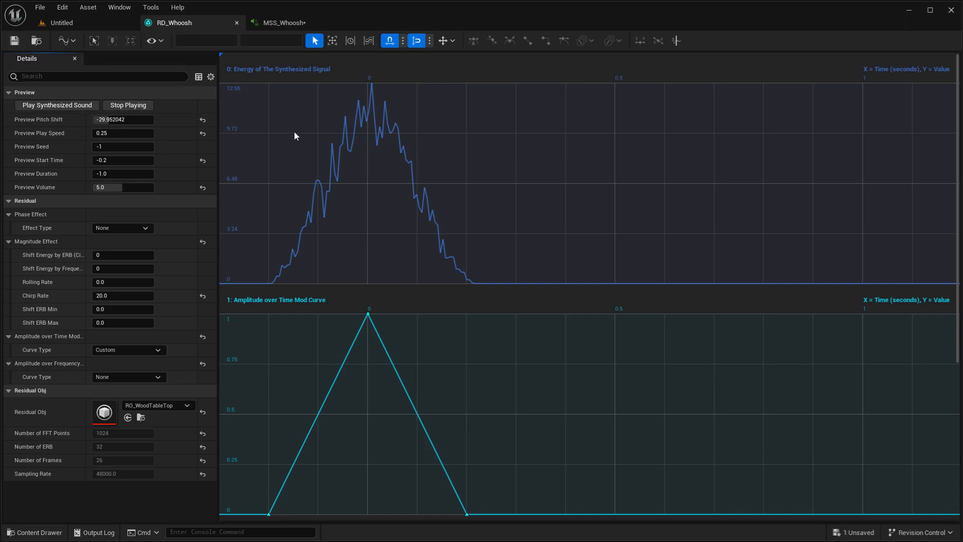
# - In MSS_Whoosh, turn off Use Preview Values on the Residual SFX Synth node and play the MetaSound
pyautogui.click(283, 26)
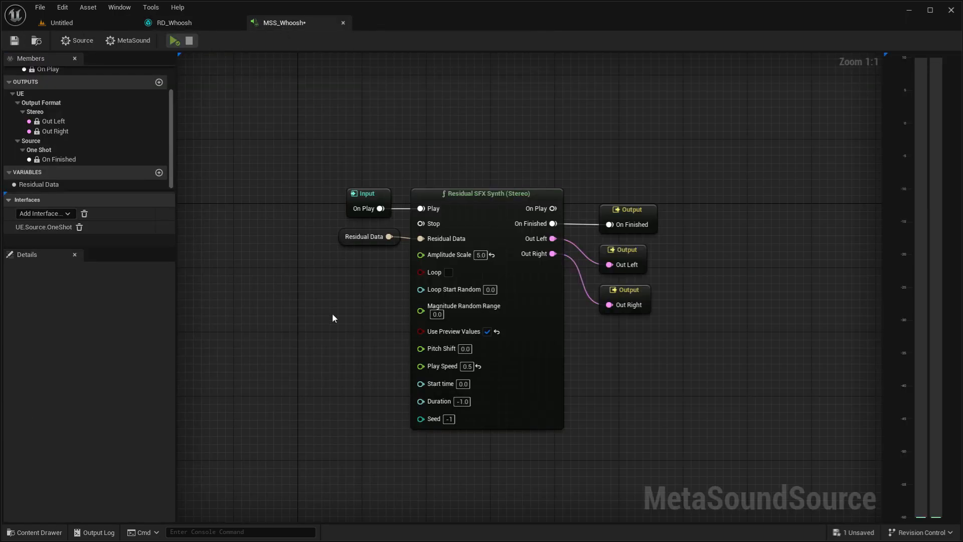
pyautogui.click(487, 331)
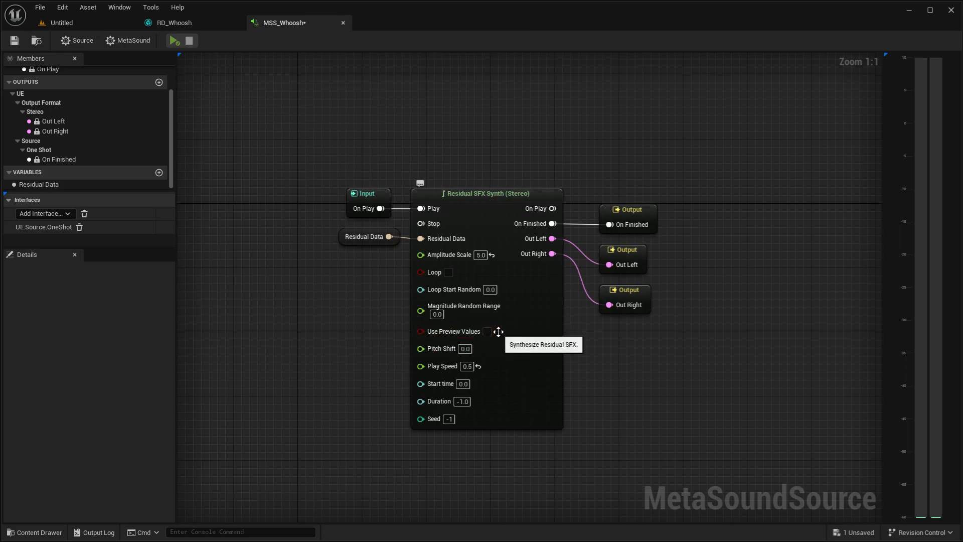
pyautogui.moveTo(368, 269); pyautogui.dragTo(399, 265, button='right')
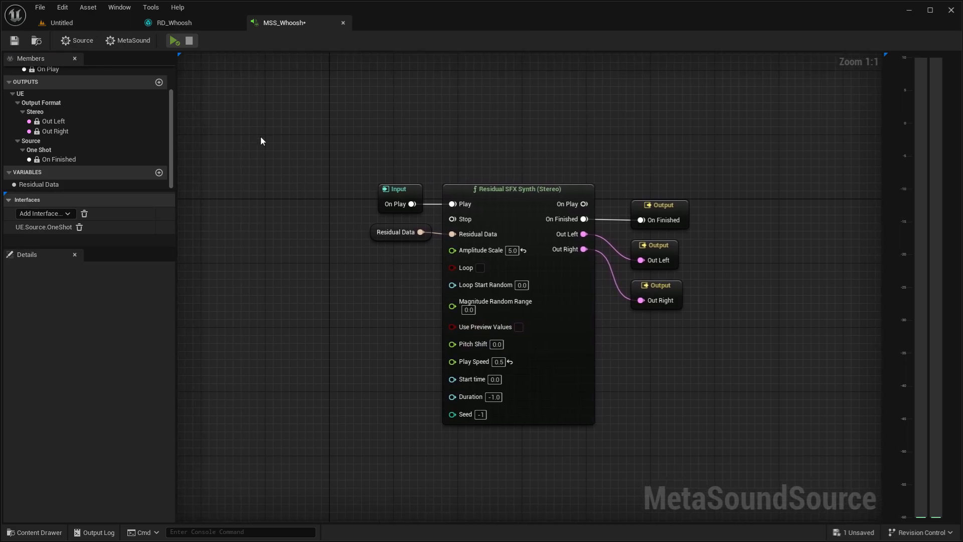
pyautogui.click(174, 42)
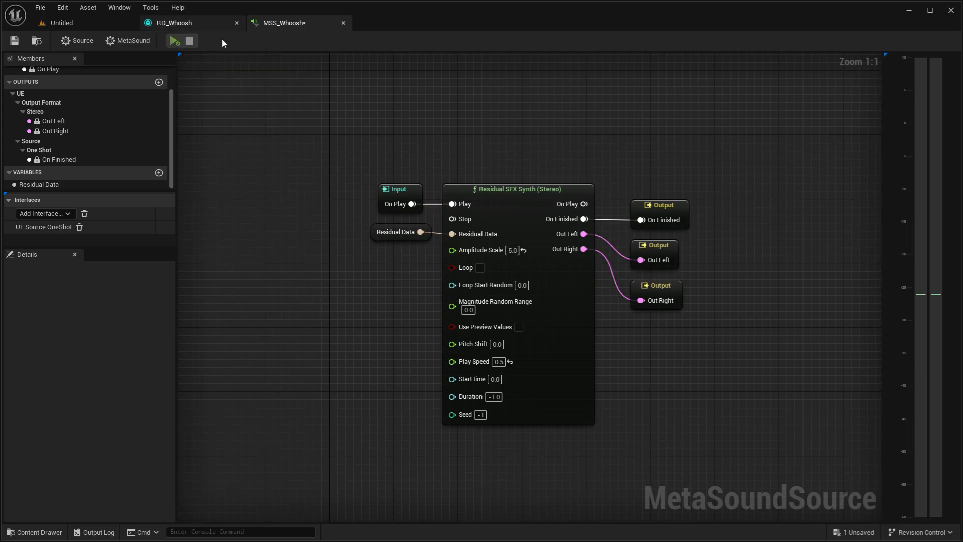
# - Set the Residual SFX Synth node's Start time to -0.2, matching the Preview Start Time in RD_Whoosh
pyautogui.click(198, 23)
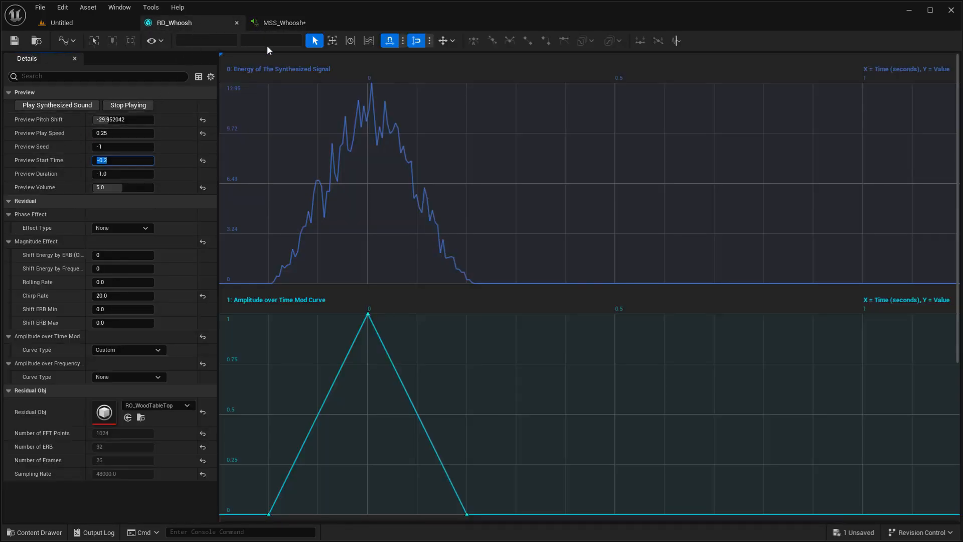
pyautogui.click(272, 26)
pyautogui.click(497, 380)
pyautogui.write('-0.2')
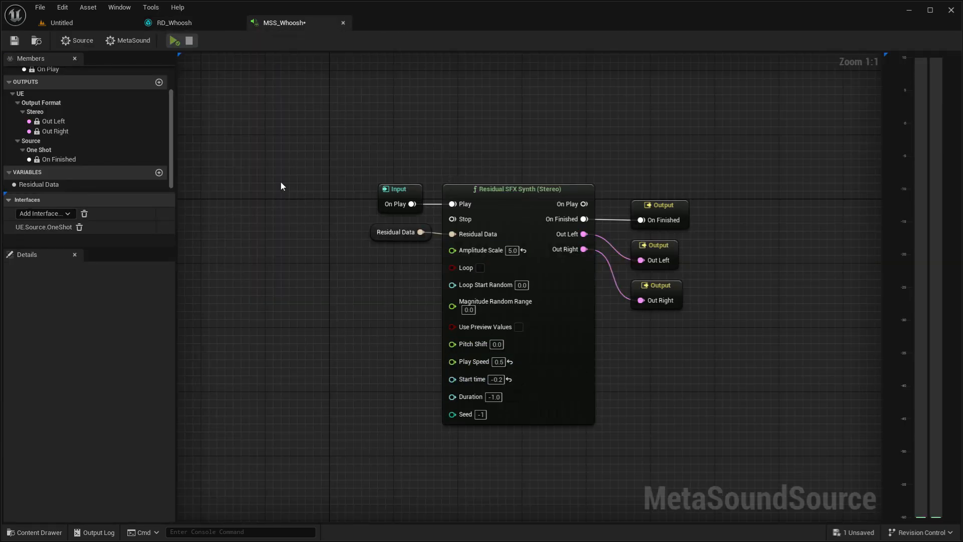
# - Copy the Preview Play Speed of 0.25 from RD_Whoosh into the Residual SFX Synth node's Play Speed
pyautogui.click(219, 24)
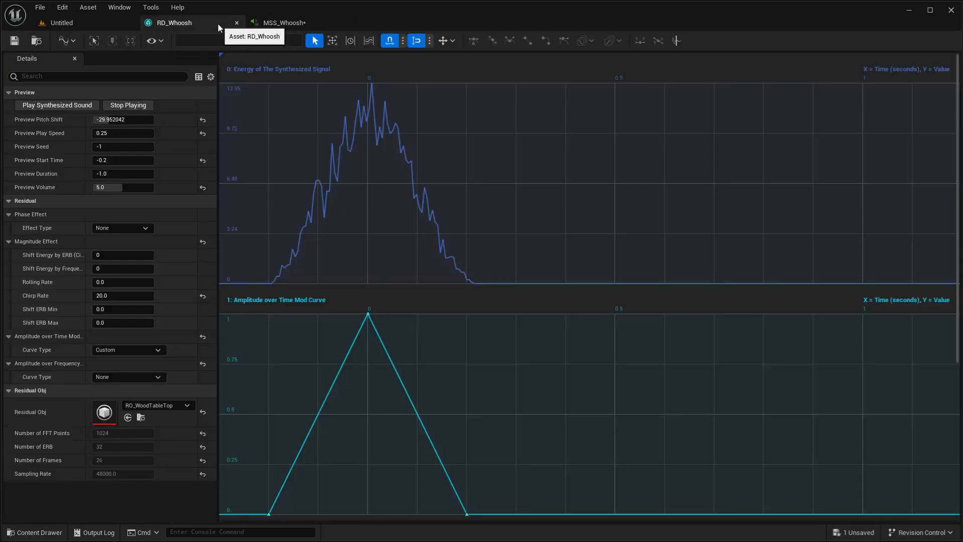
pyautogui.click(128, 133)
pyautogui.hotkey('ctrl', 'c')
pyautogui.click(283, 23)
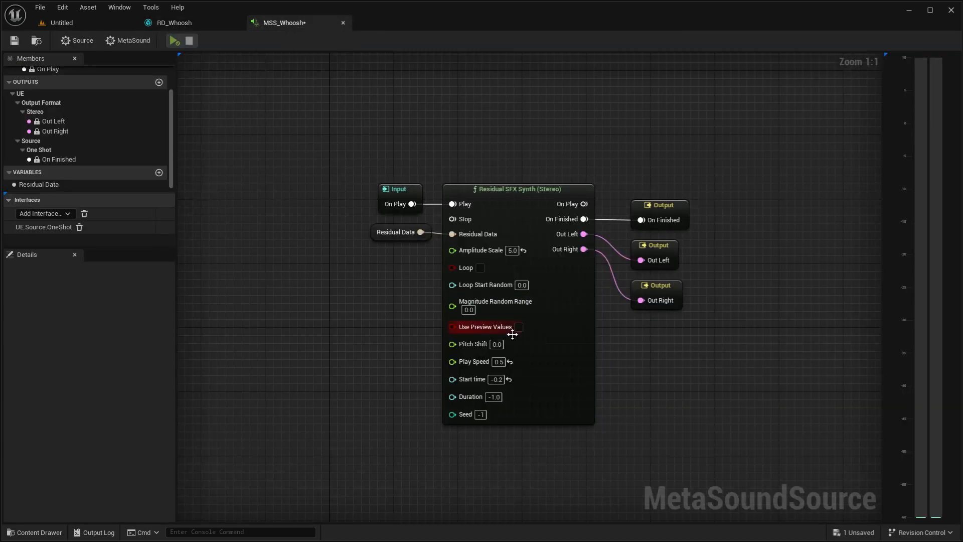
pyautogui.hotkey('ctrl', 'v')
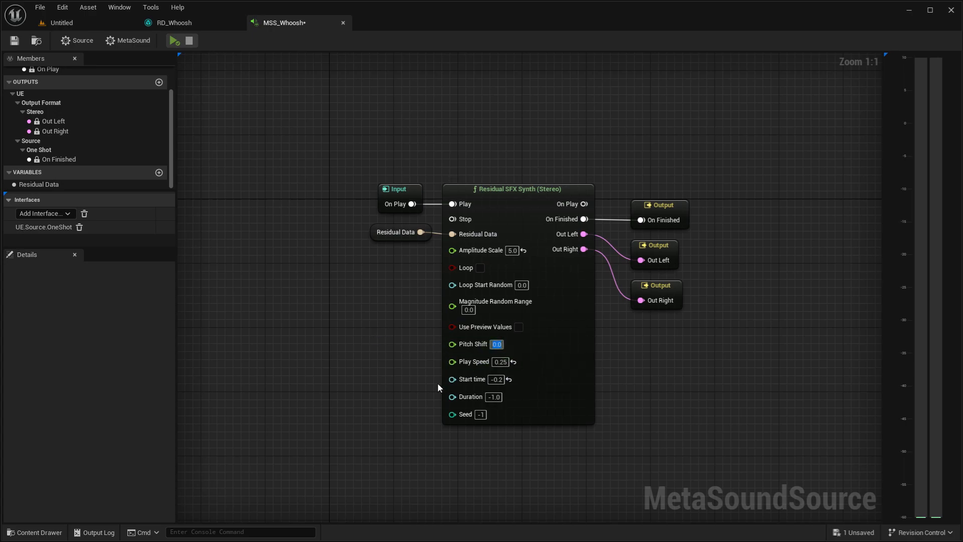
# - Set the Residual SFX Synth node's Pitch Shift to -30 and play the MetaSound
pyautogui.write('-39')
pyautogui.press('Return')
pyautogui.click(172, 43)
pyautogui.click(174, 41)
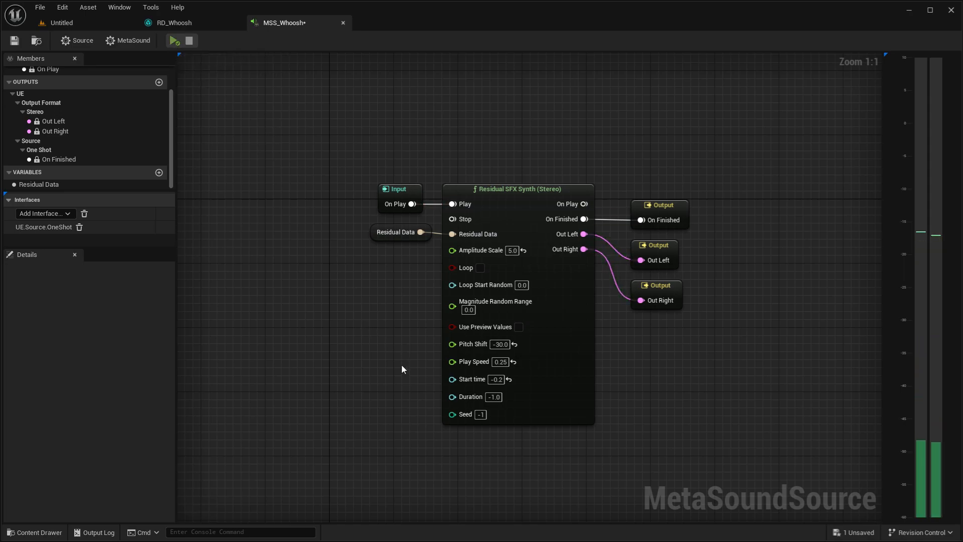
# - Set the Residual SFX Synth node's Duration to 0.4 and play the MetaSound
pyautogui.moveTo(433, 444); pyautogui.dragTo(422, 423, button='right')
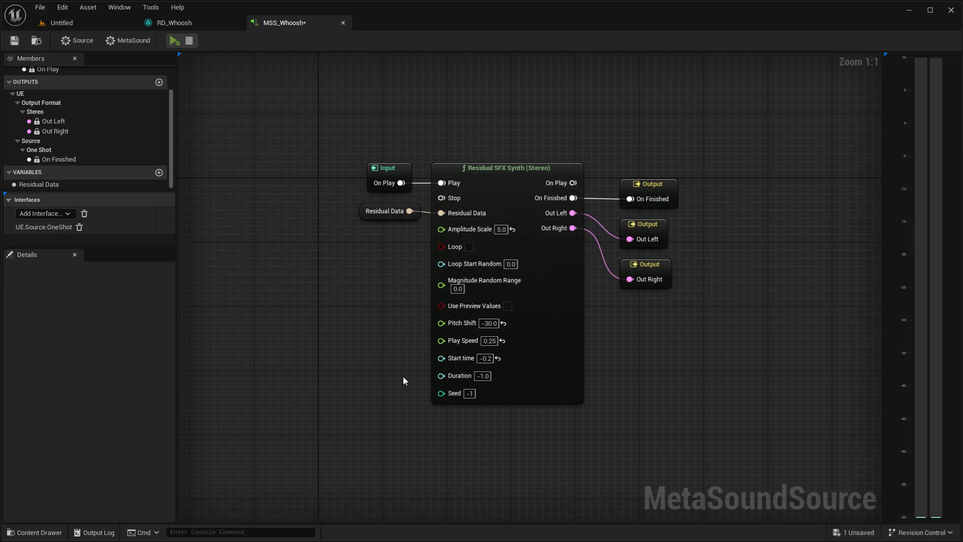
pyautogui.click(482, 376)
pyautogui.click(174, 41)
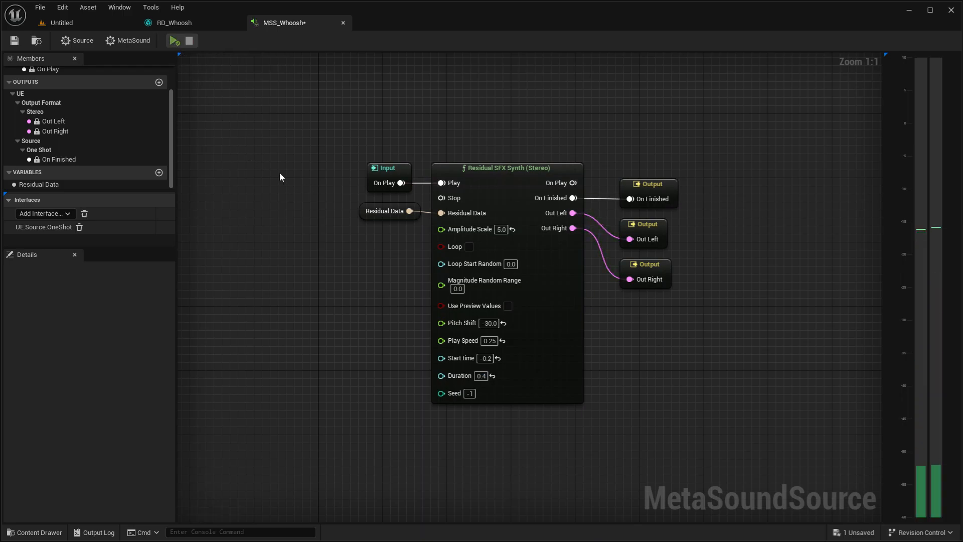
# - Add a Wave Writer (1-channel, Mono) node beside the outputs and connect the synth's Out Left to its In
pyautogui.moveTo(693, 329); pyautogui.dragTo(570, 282, button='right')
pyautogui.rightClick(570, 263)
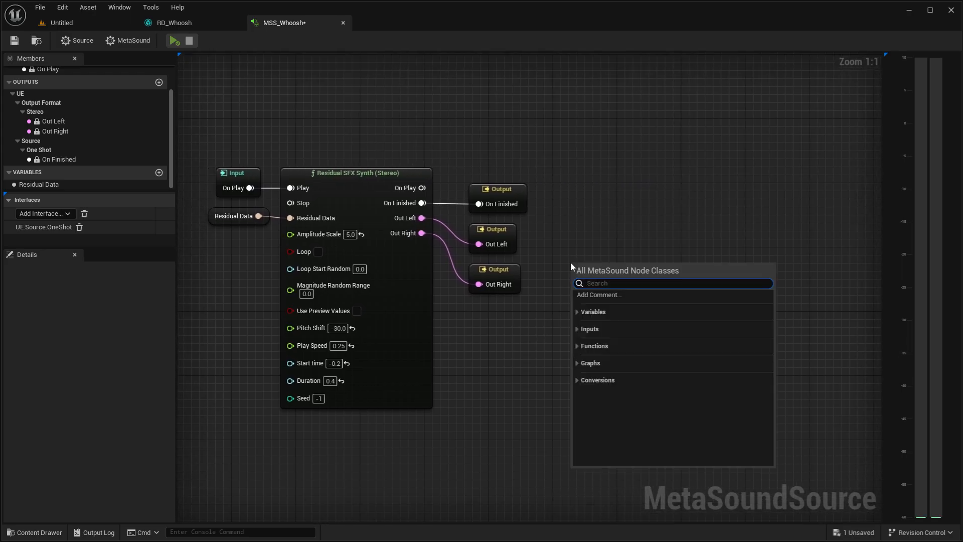
pyautogui.write('wave')
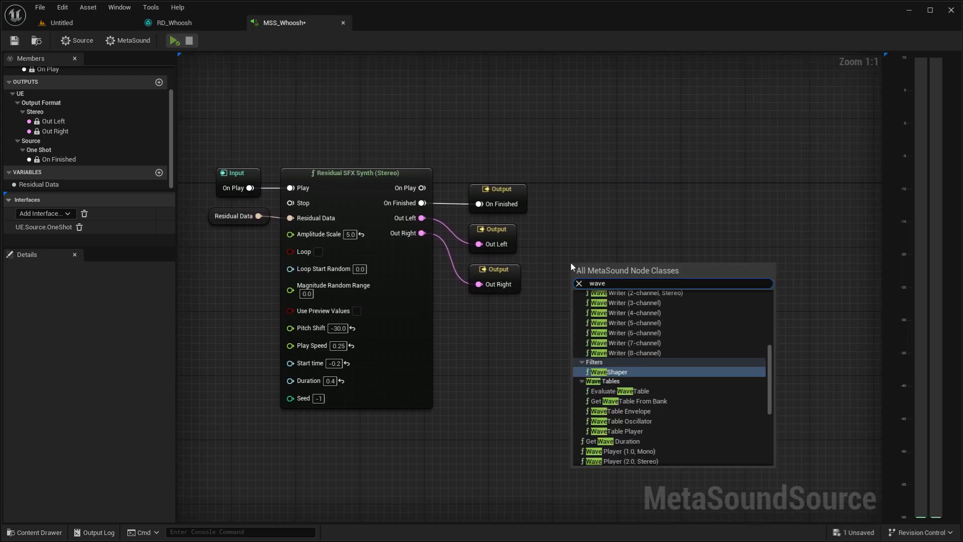
pyautogui.write(' wr')
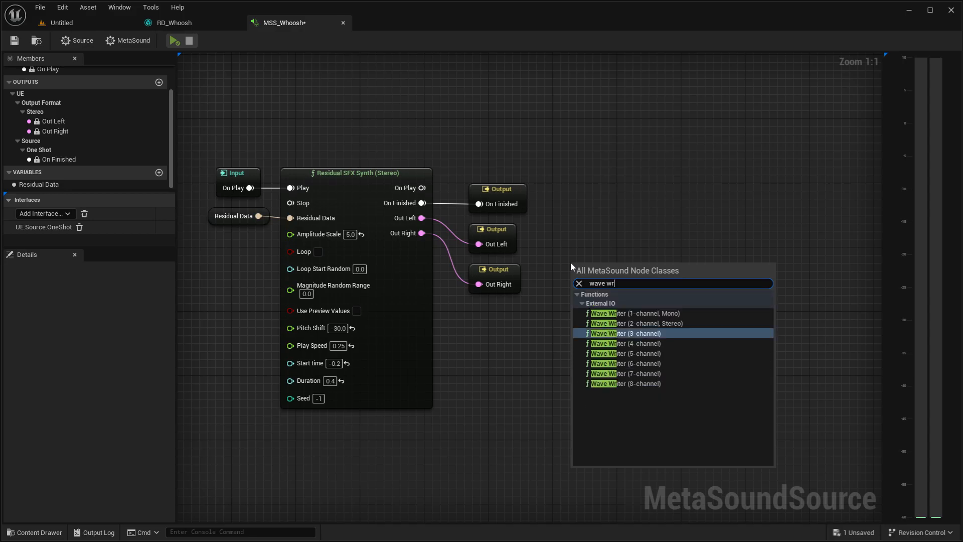
pyautogui.click(684, 312)
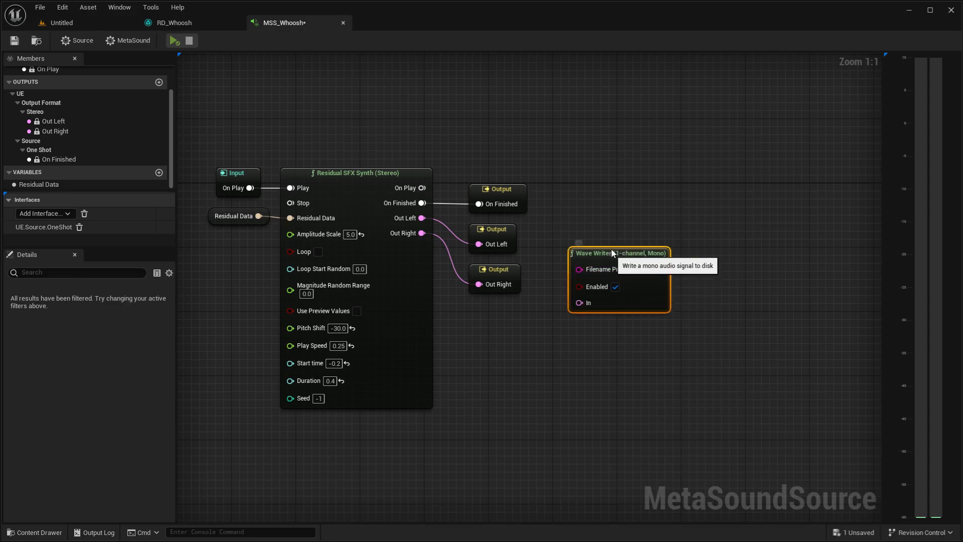
pyautogui.moveTo(421, 218); pyautogui.dragTo(587, 270)
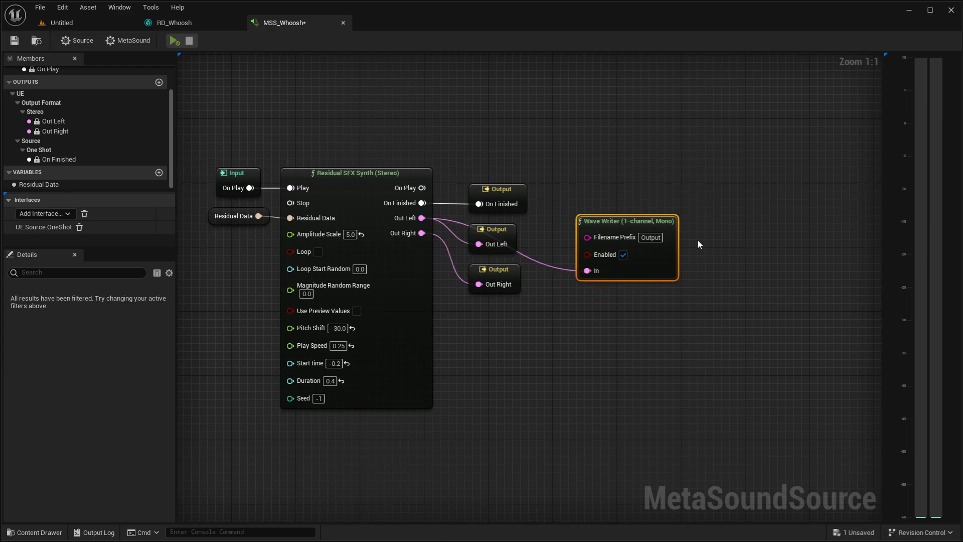
# - Set the Wave Writer's Filename Prefix to Whoosh and play the MetaSound to write the audio to disk
pyautogui.click(650, 238)
pyautogui.write('Whoosh')
pyautogui.press('Return')
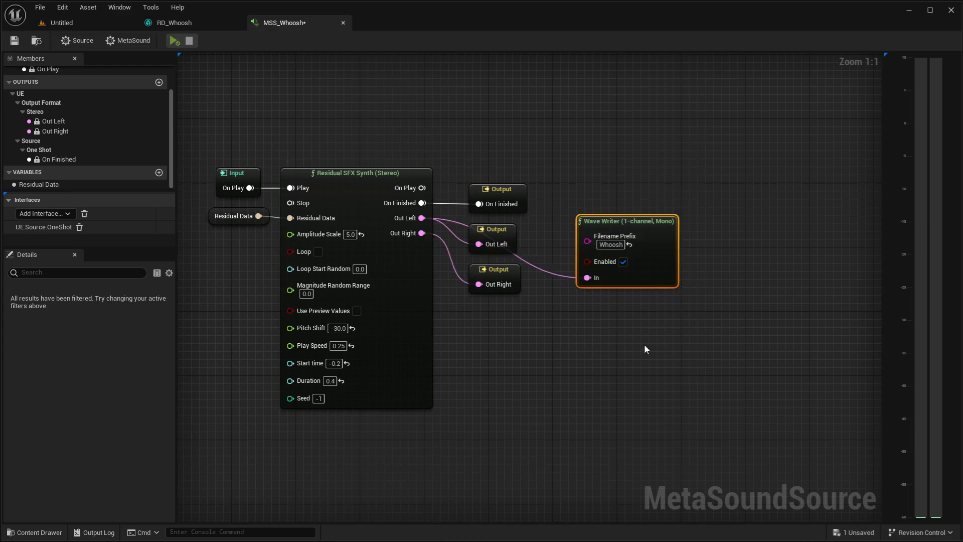
pyautogui.click(179, 43)
pyautogui.click(360, 88)
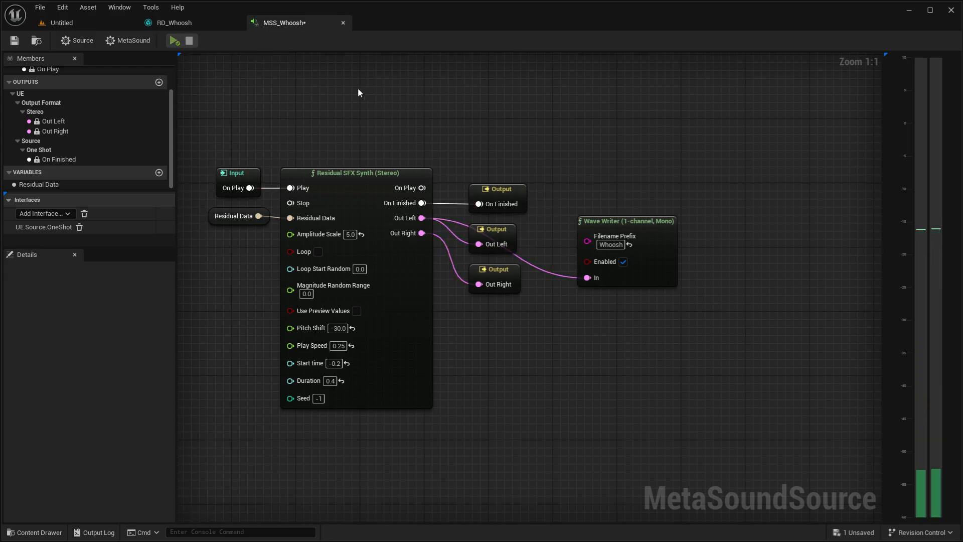
# - Import the recorded Whoosh_1 wave file into the Tutorial content folder of the main editor
pyautogui.click(113, 23)
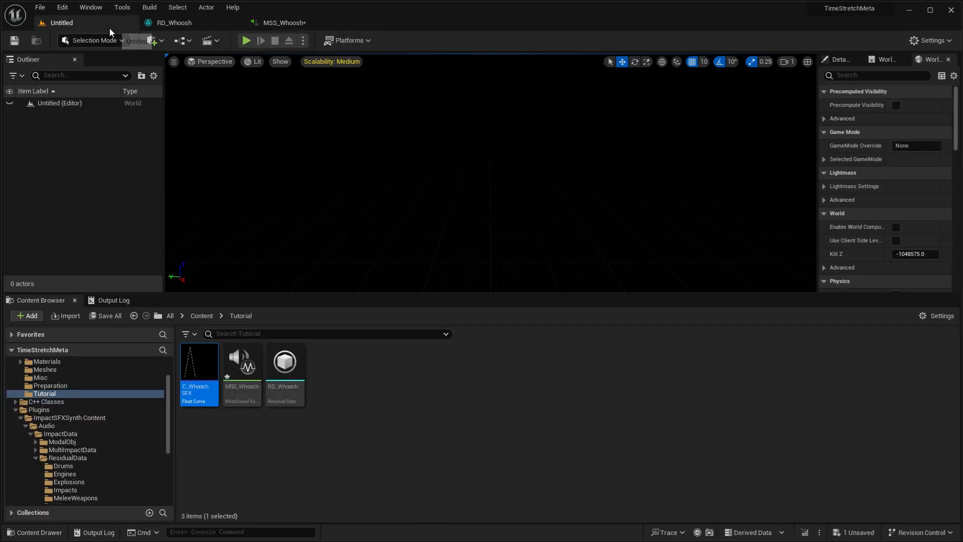
pyautogui.rightClick(380, 419)
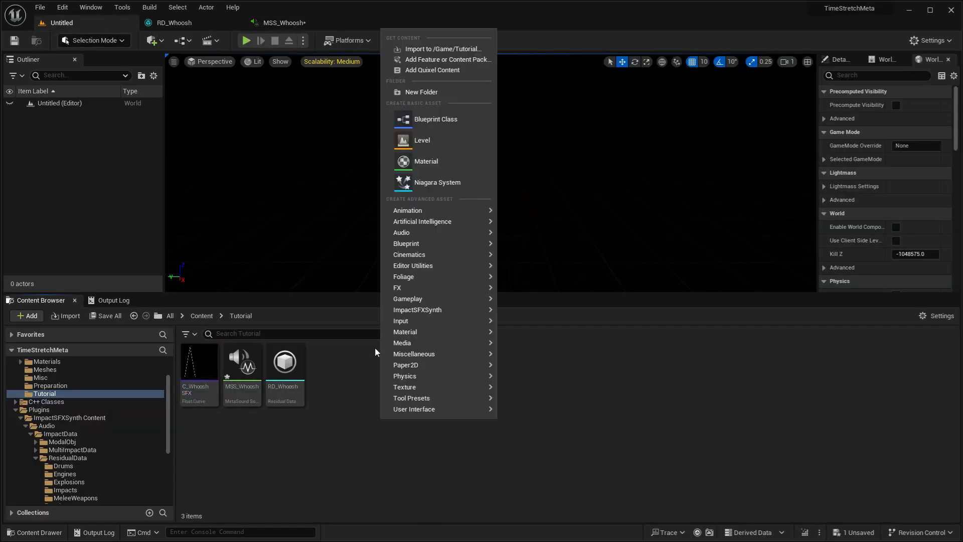
pyautogui.click(431, 49)
pyautogui.doubleClick(151, 74)
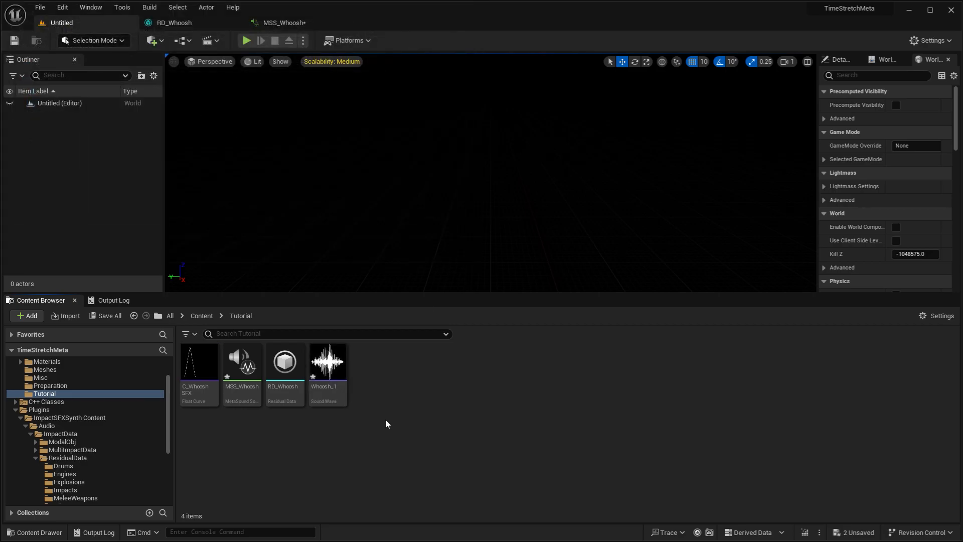
# - Create a residual object from the Whoosh_1 sound wave and create ResidualData from that object
pyautogui.rightClick(335, 405)
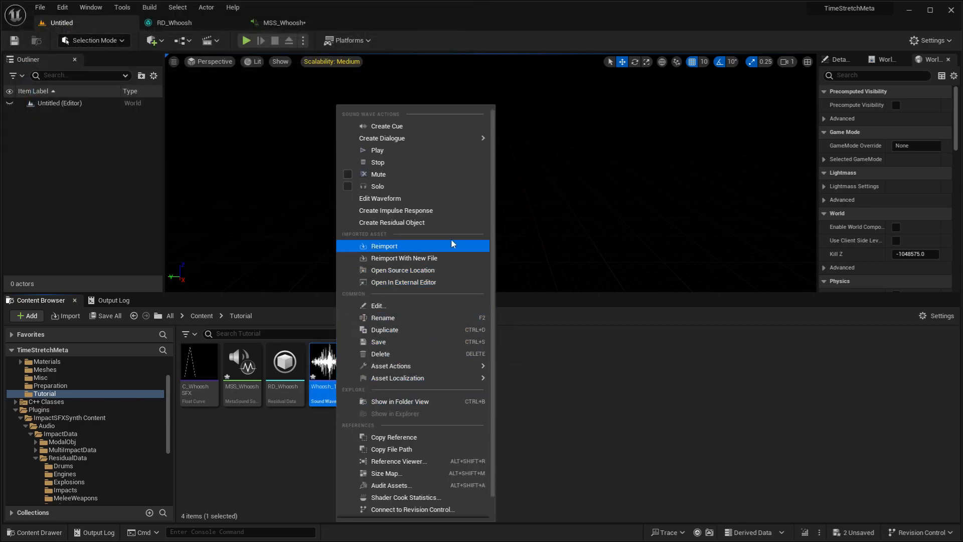
pyautogui.click(453, 224)
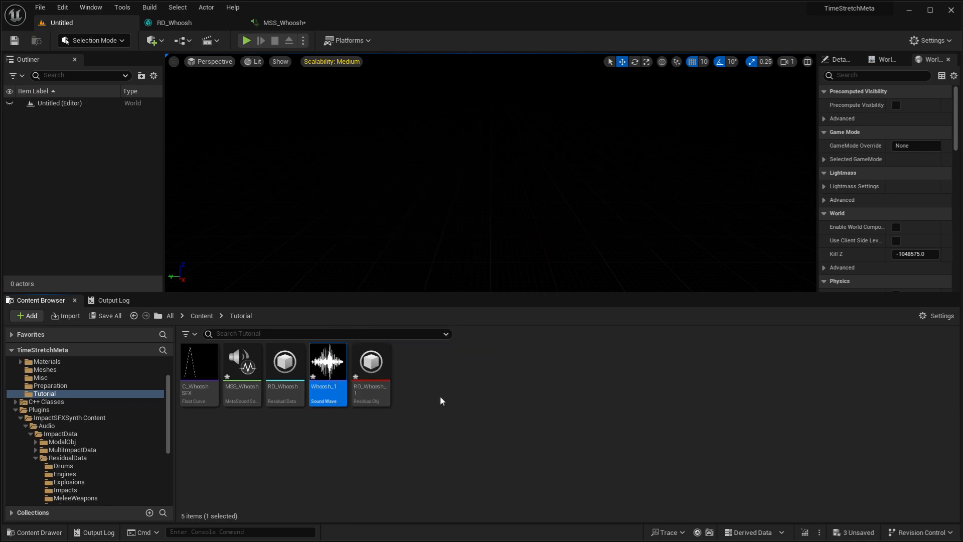
pyautogui.rightClick(379, 397)
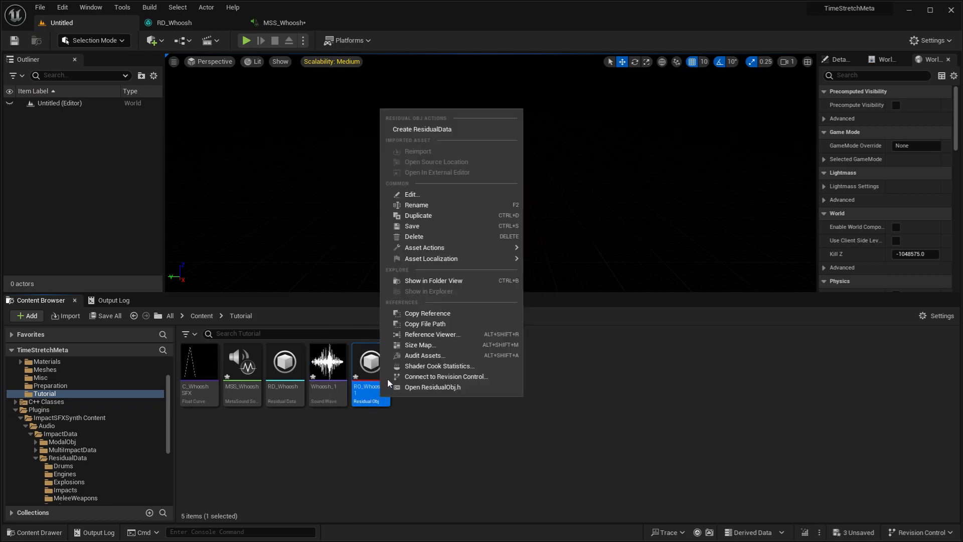
pyautogui.click(459, 133)
# - Save the Whoosh_1 sound wave together with its new residual object and residual data assets
pyautogui.keyDown('ctrl'); pyautogui.click(422, 402); pyautogui.keyUp('ctrl')
pyautogui.keyDown('ctrl'); pyautogui.click(333, 405); pyautogui.keyUp('ctrl')
pyautogui.hotkey('ctrl', 's')
# - Preview the RD_Whoosh_1 residual data and play the Whoosh_1 sound wave to compare how they sound
pyautogui.click(415, 396)
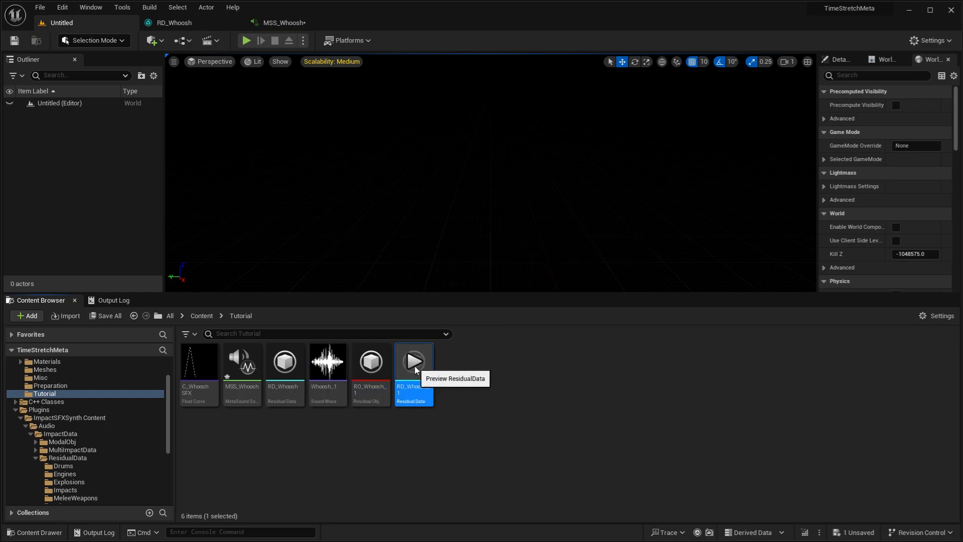
pyautogui.click(330, 363)
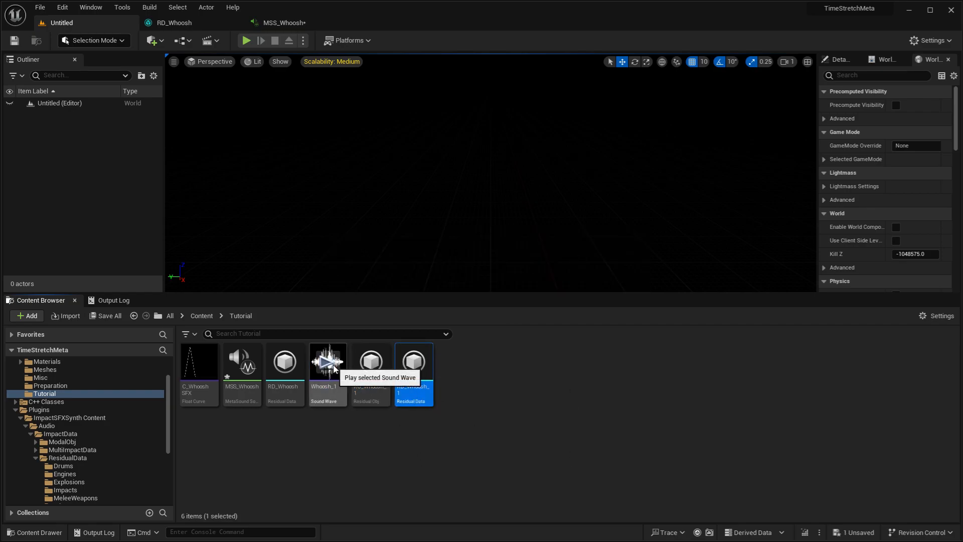
pyautogui.moveTo(413, 363)
pyautogui.click(494, 397)
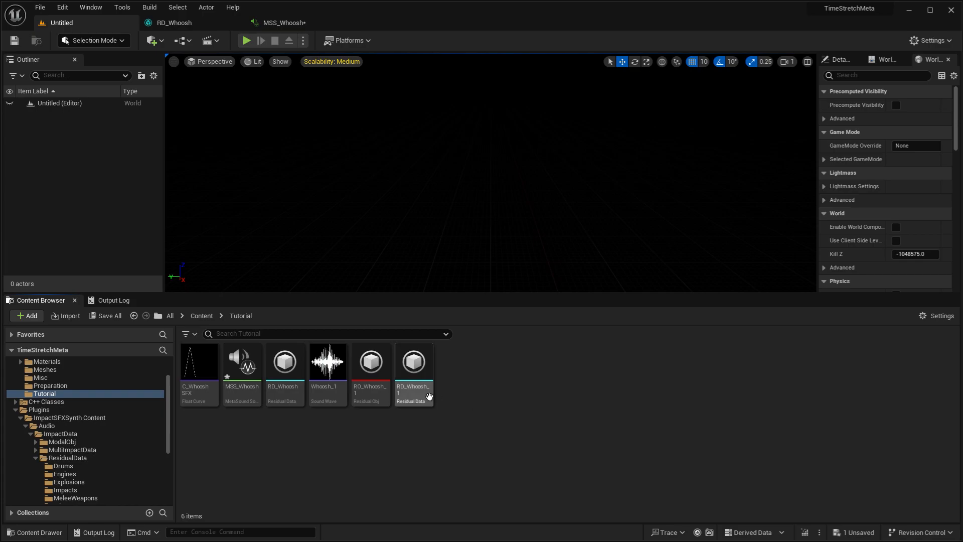